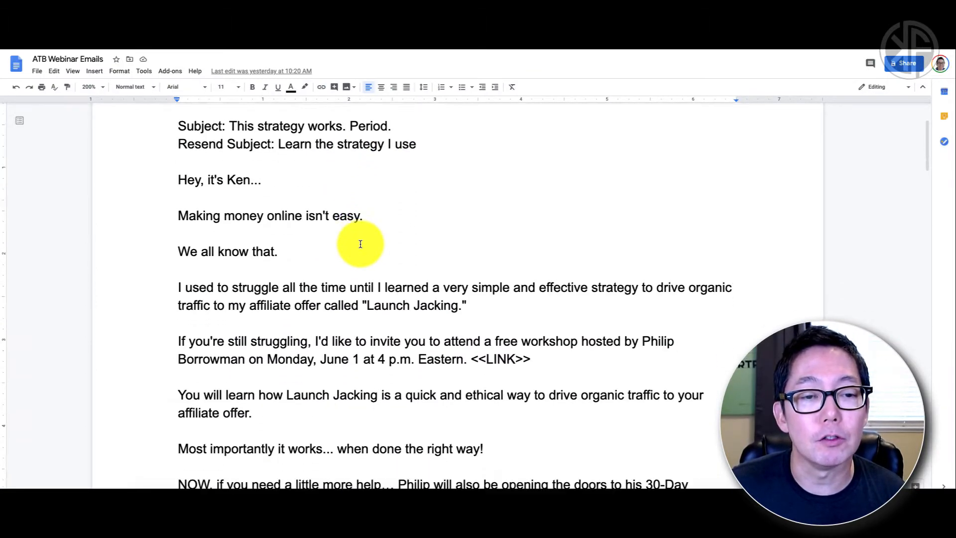
Step: Scroll through the doc and highlight both subject lines of Email #1
scroll(360, 244, down, 12)
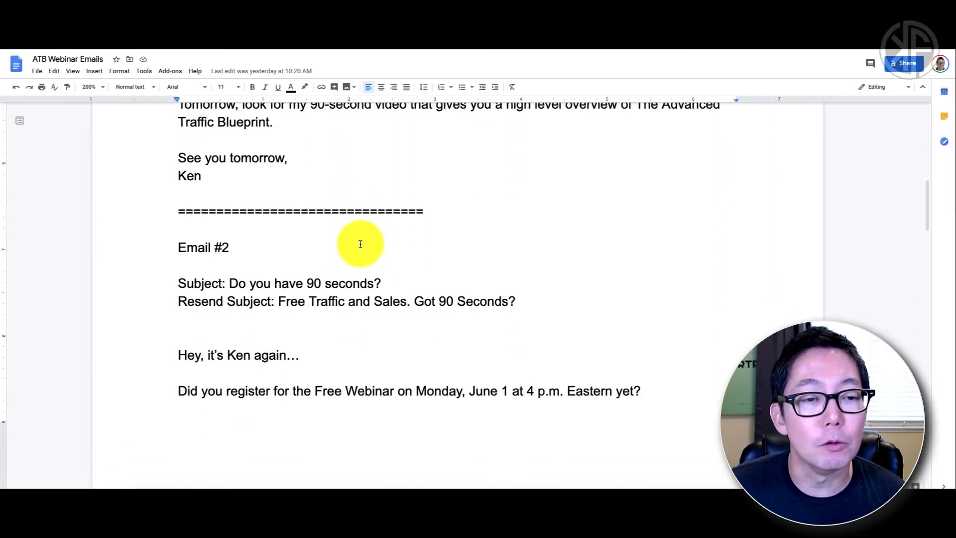
scroll(361, 244, down, 2)
scroll(361, 244, up, 4)
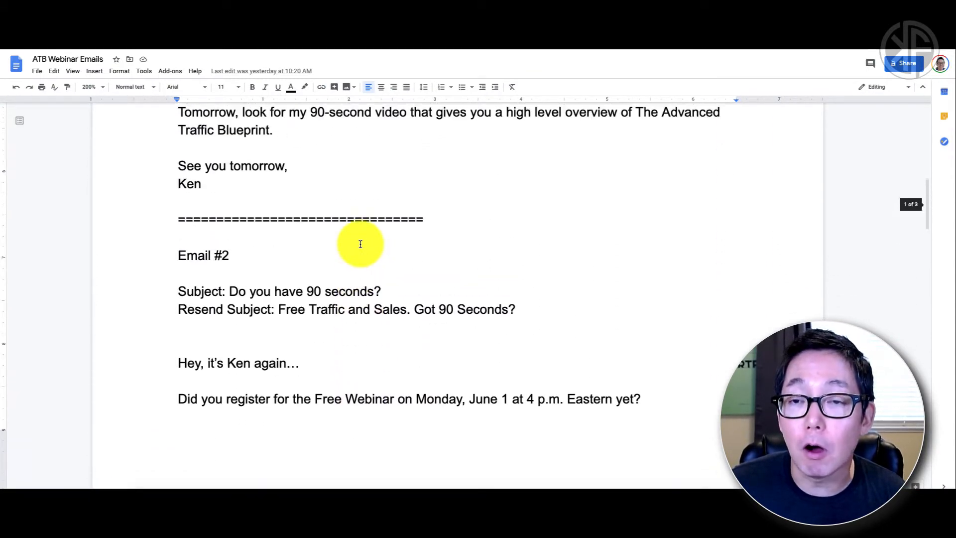
scroll(361, 244, up, 11)
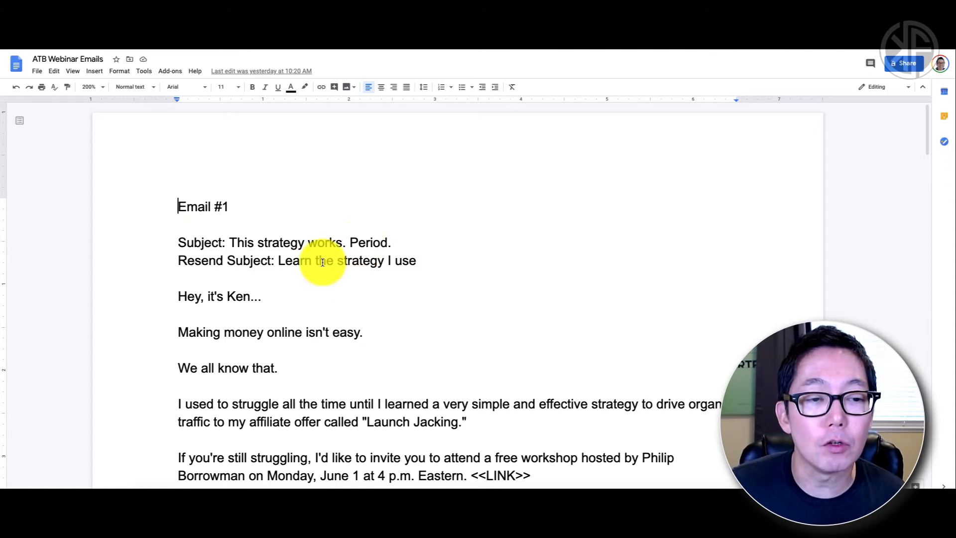
drag(180, 241, 416, 261)
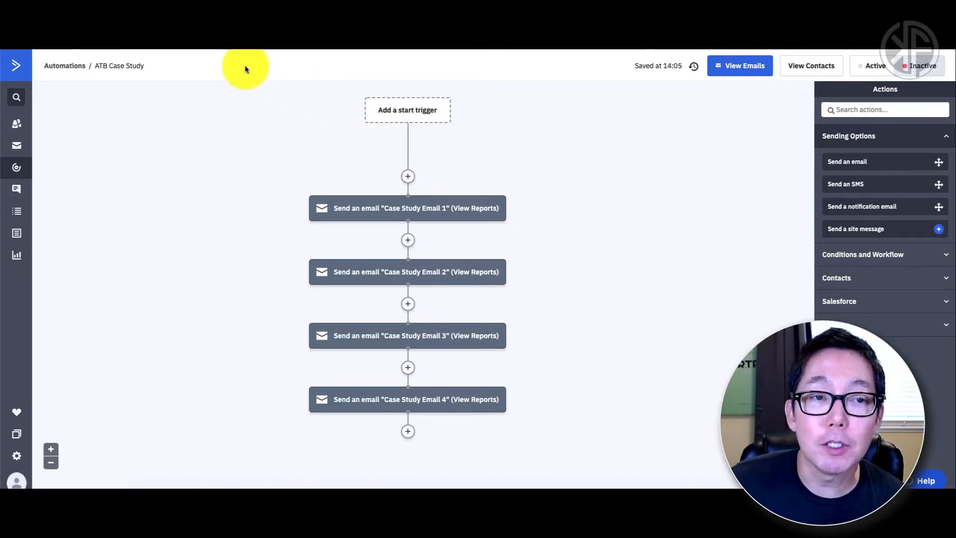
Step: In ATB Webinar Emails, review Email #1's Resend Subject line and the subject 'This strategy works. Period.'
click(232, 21)
click(273, 261)
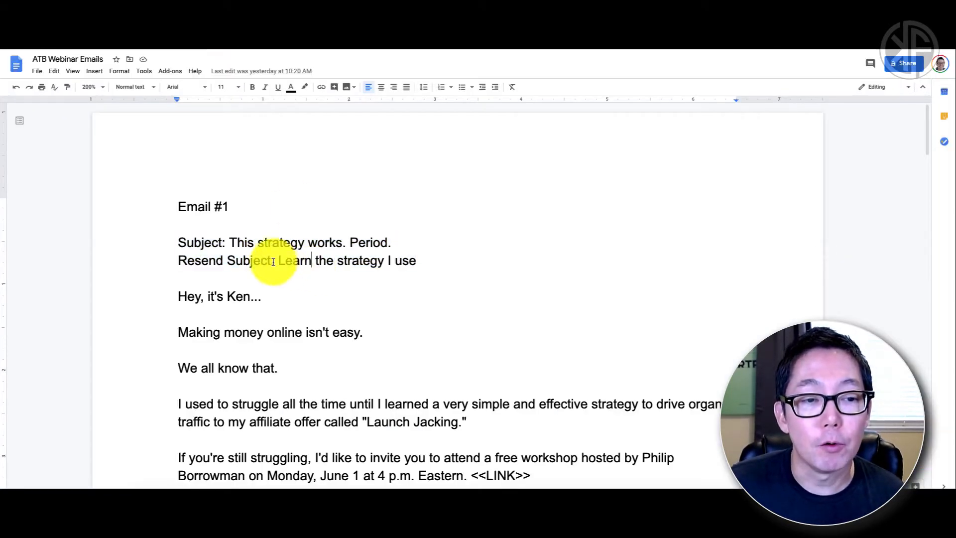
drag(179, 260, 413, 264)
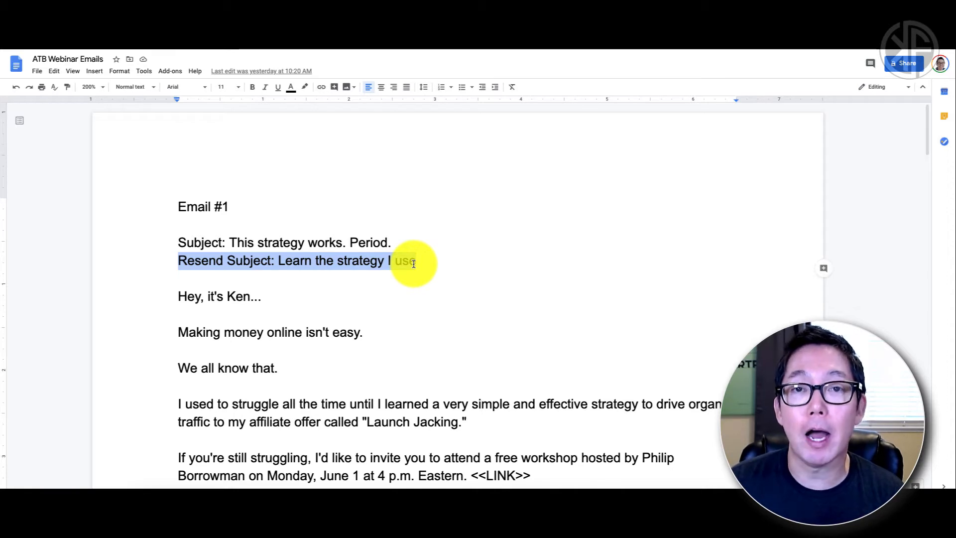
click(298, 275)
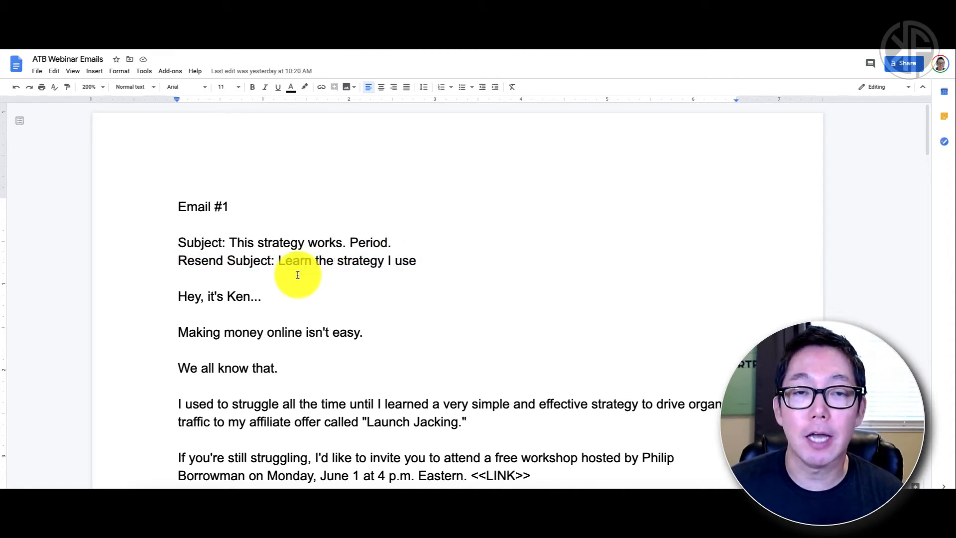
drag(230, 243, 393, 244)
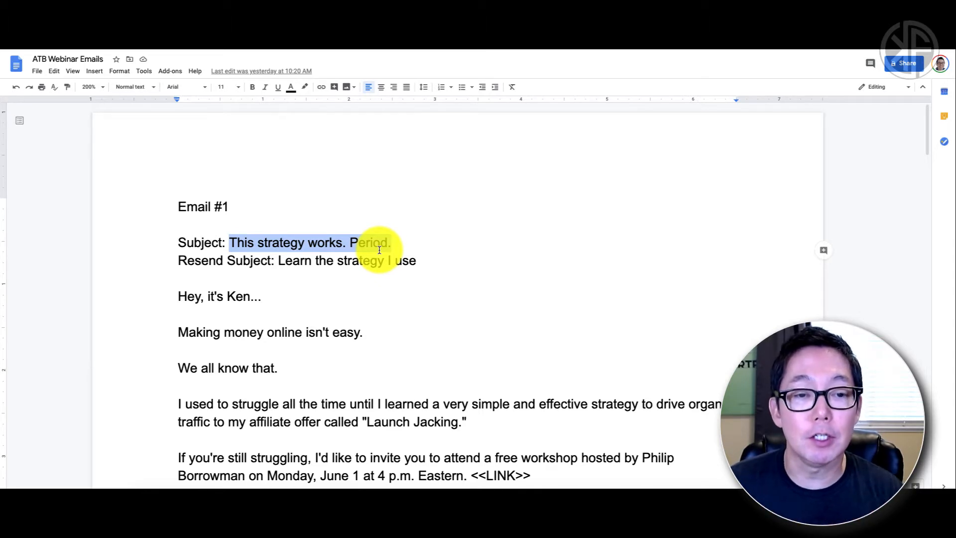
click(343, 242)
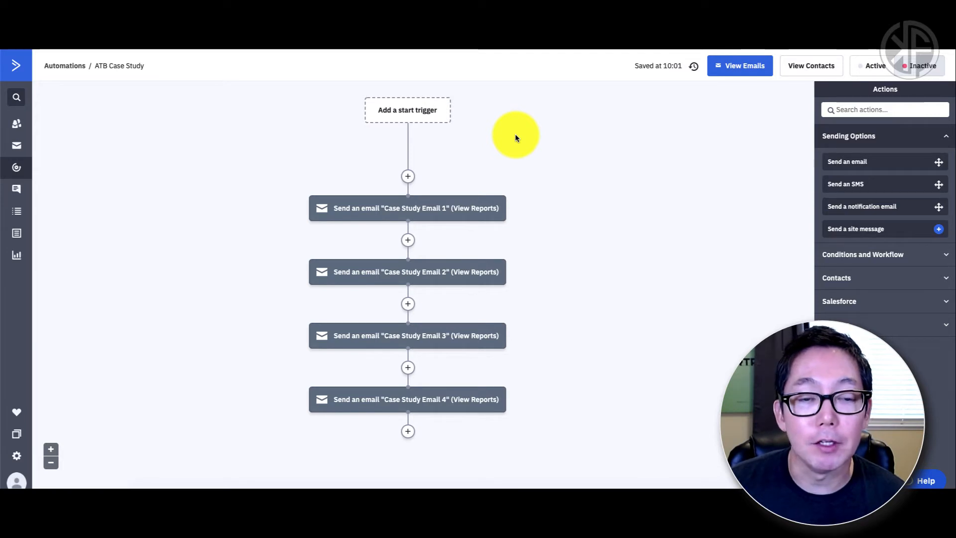
mouse_move(528, 211)
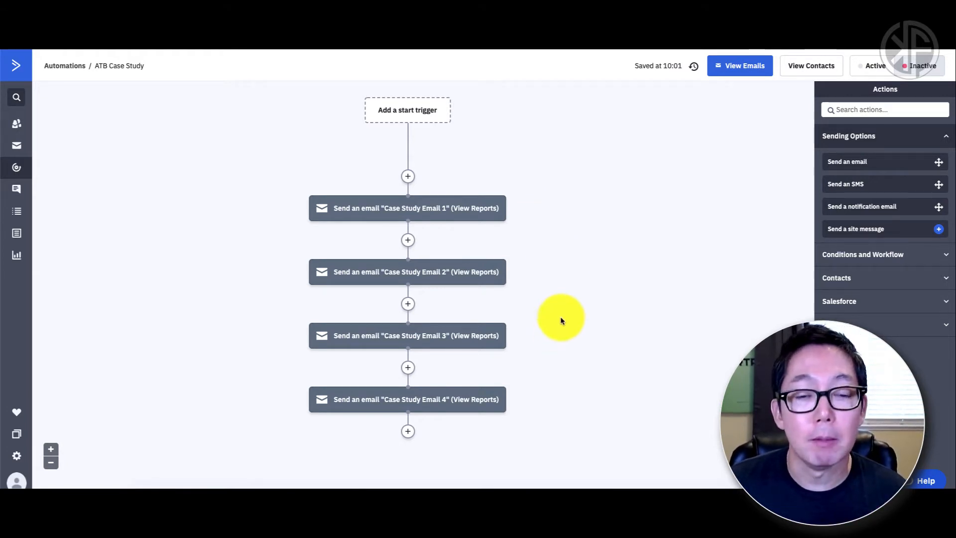
mouse_move(454, 399)
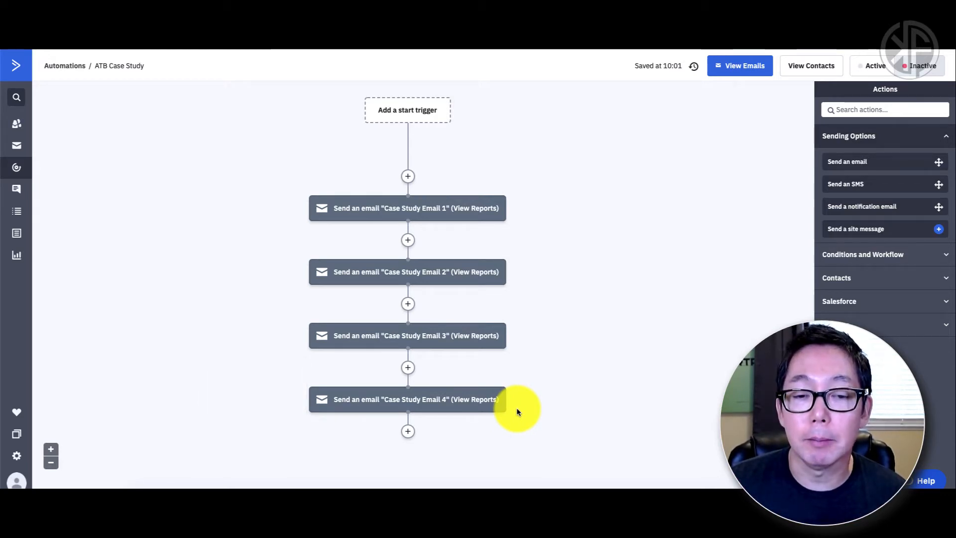
mouse_move(497, 407)
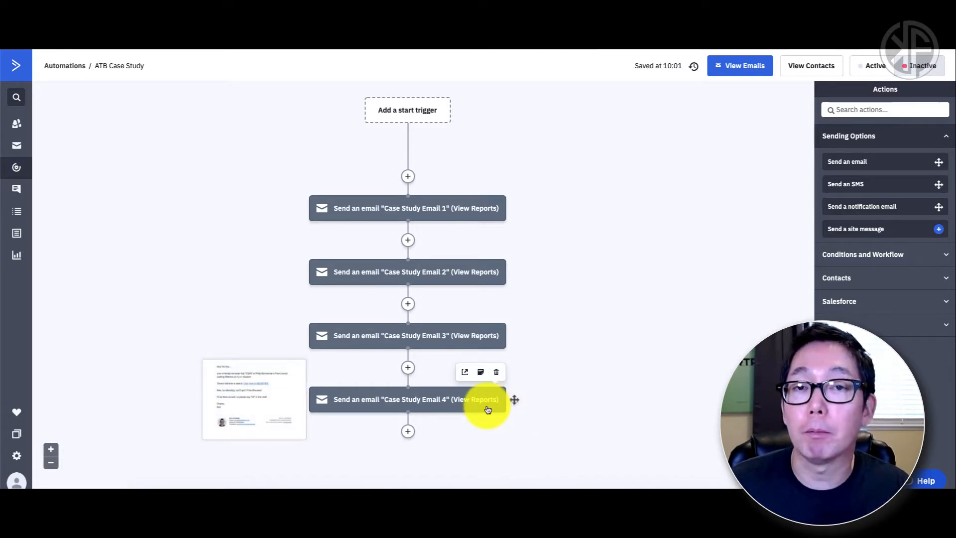
mouse_move(467, 334)
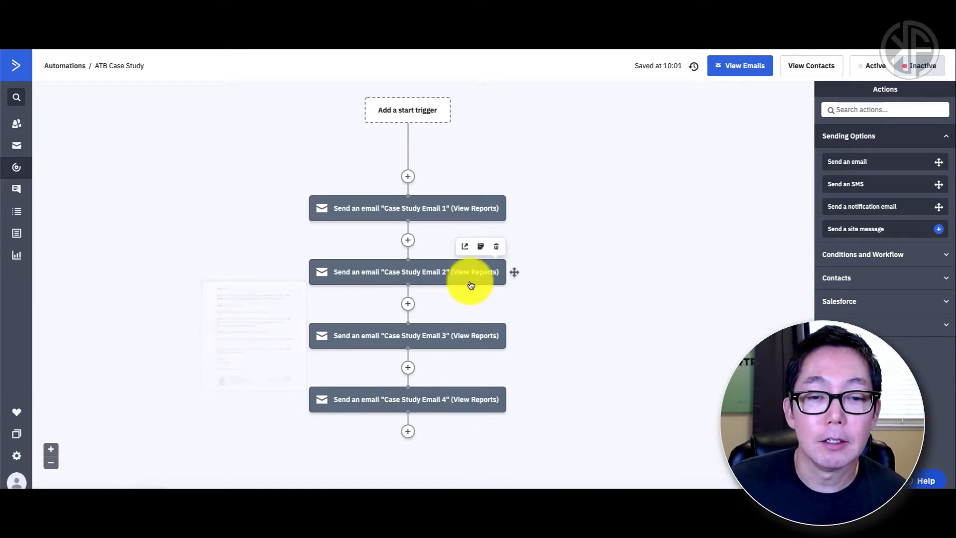
mouse_move(465, 213)
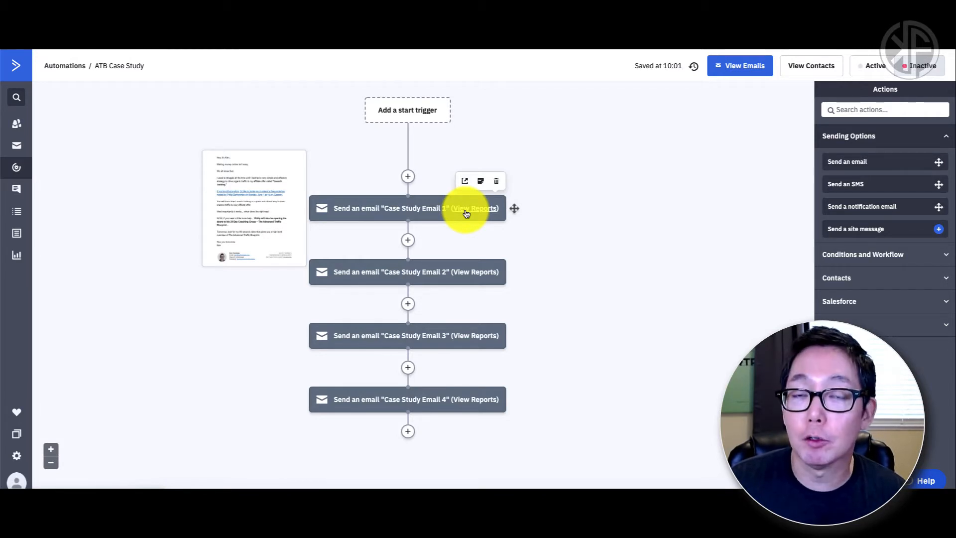
Step: Add a wait-until step above Case Study Email 1 with the condition day of week is Friday
click(407, 177)
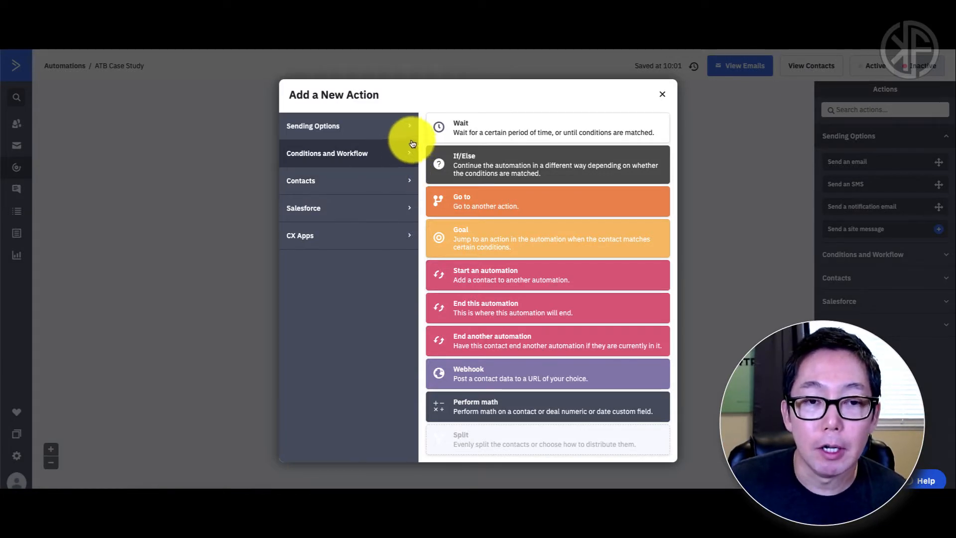
click(500, 130)
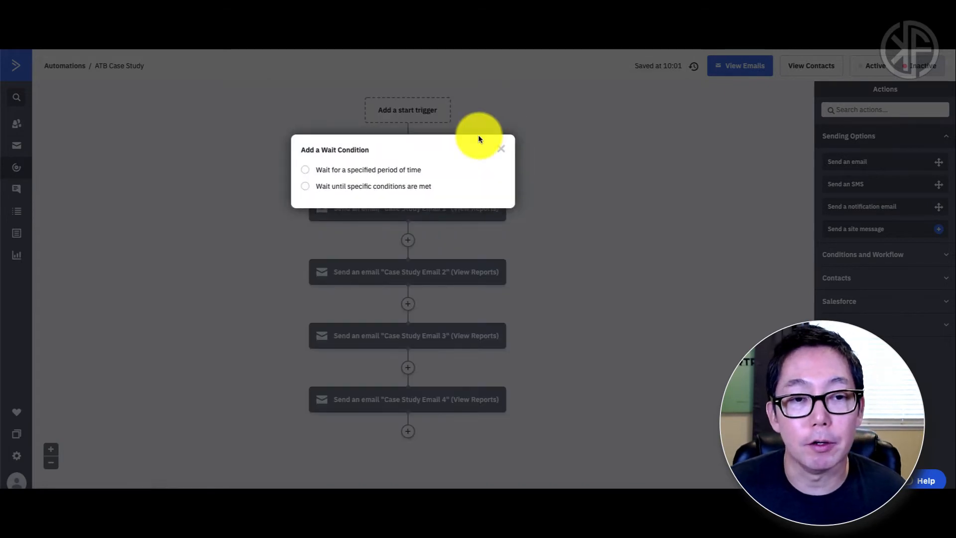
click(365, 190)
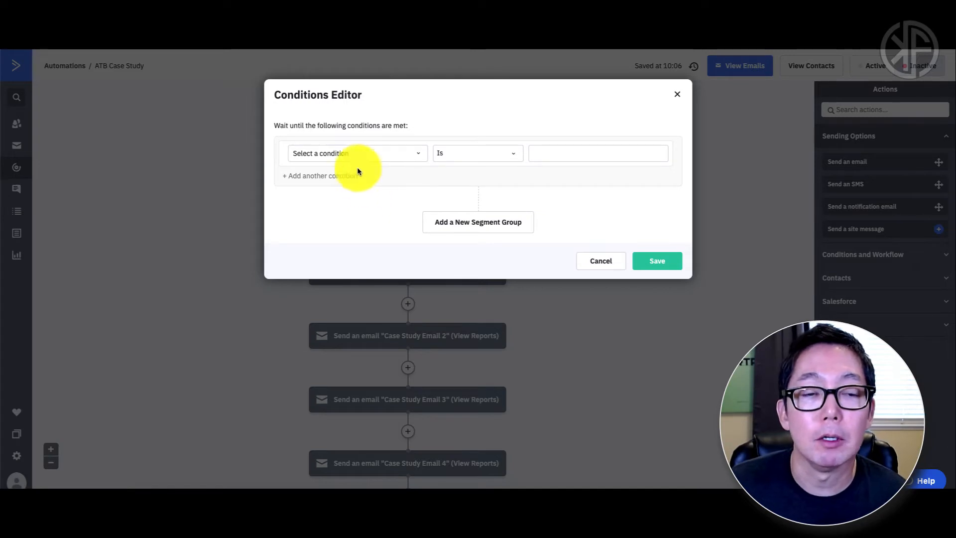
click(419, 159)
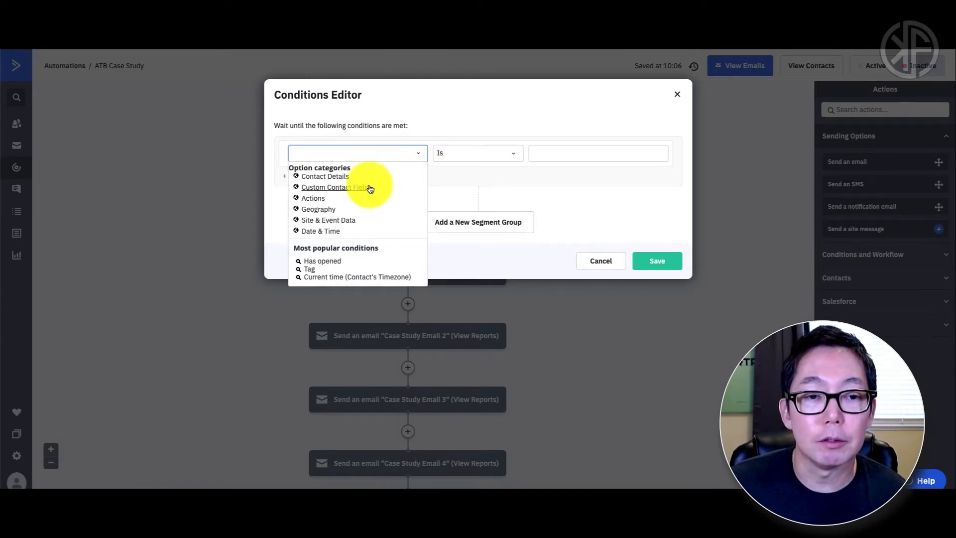
click(326, 232)
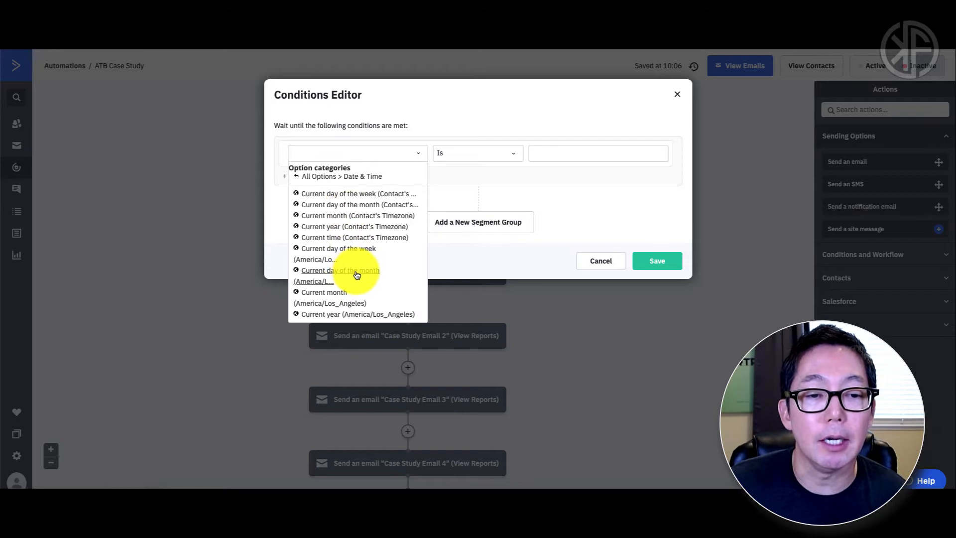
scroll(356, 279, down, 1)
scroll(357, 280, up, 1)
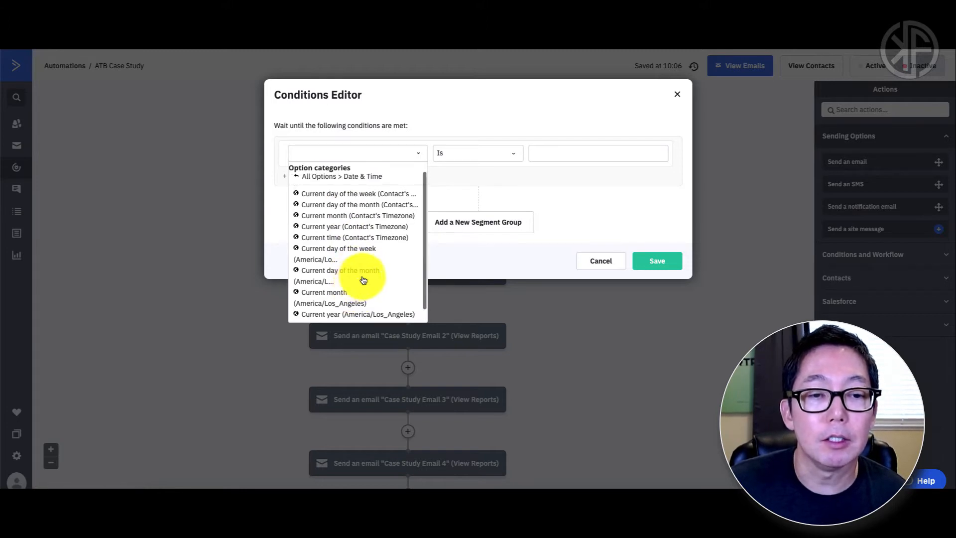
click(347, 195)
click(593, 155)
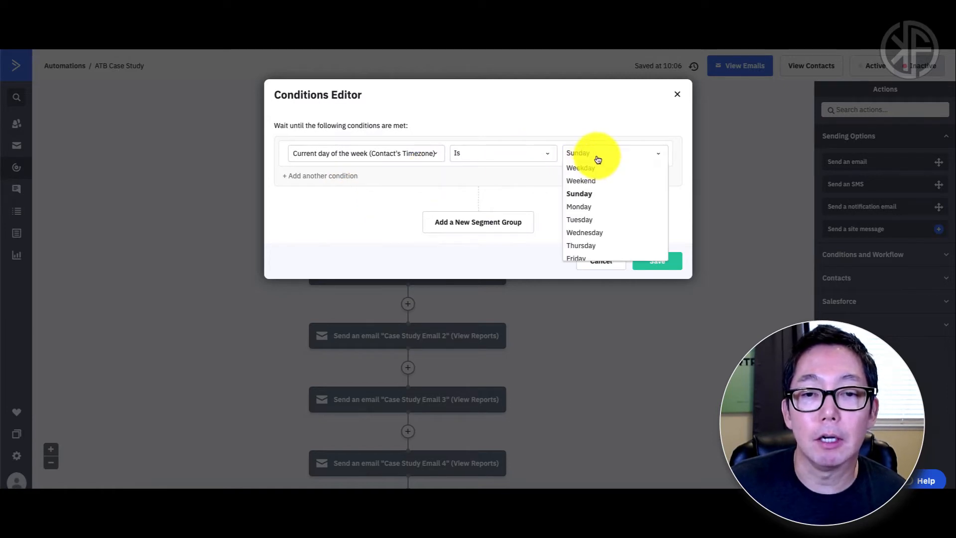
scroll(596, 228, down, 1)
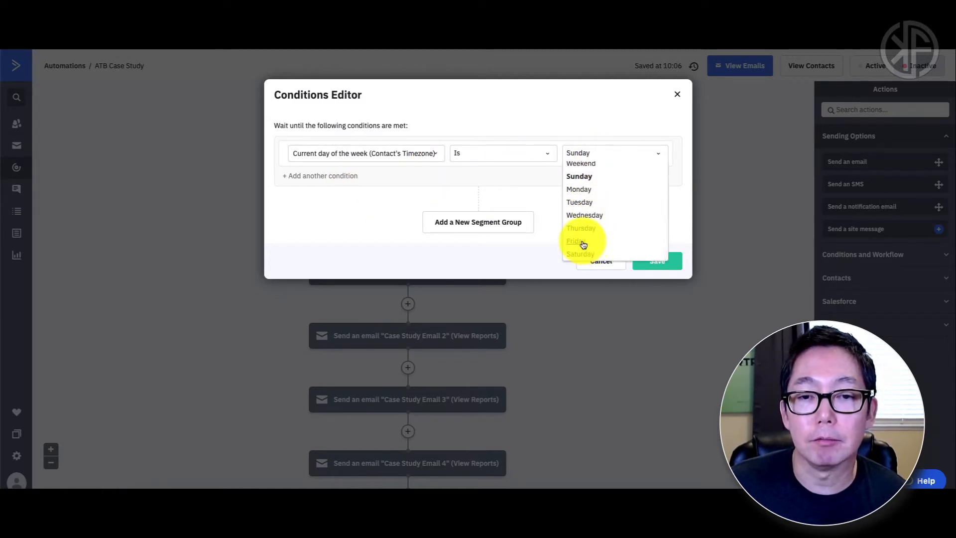
click(582, 245)
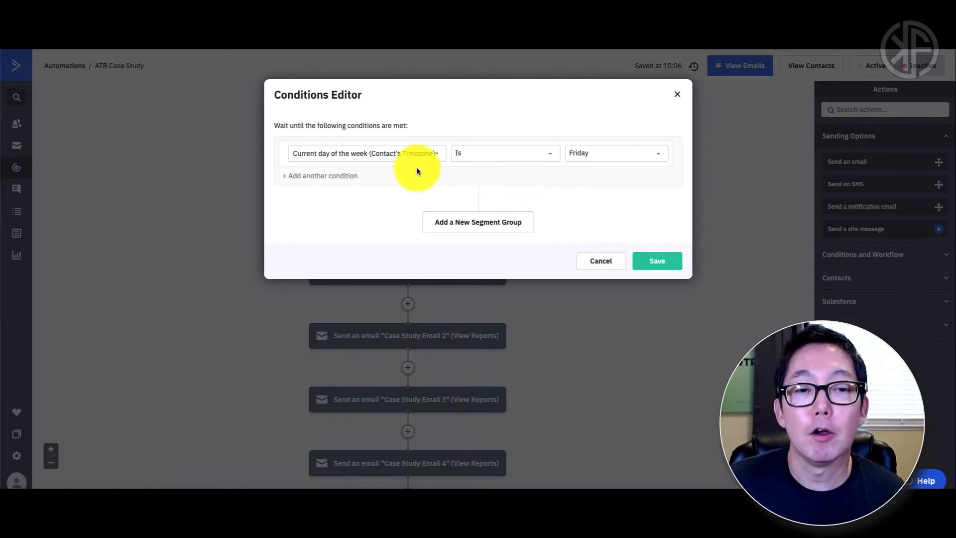
Step: Add a second condition, current time is 10 (10AM), and confirm the conditions
click(314, 177)
click(387, 182)
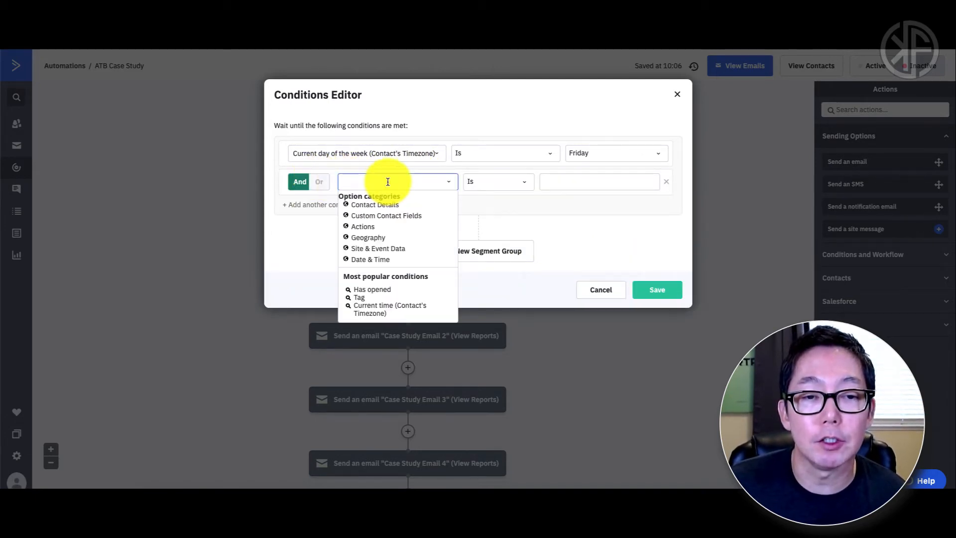
click(377, 309)
click(618, 183)
scroll(620, 230, down, 1)
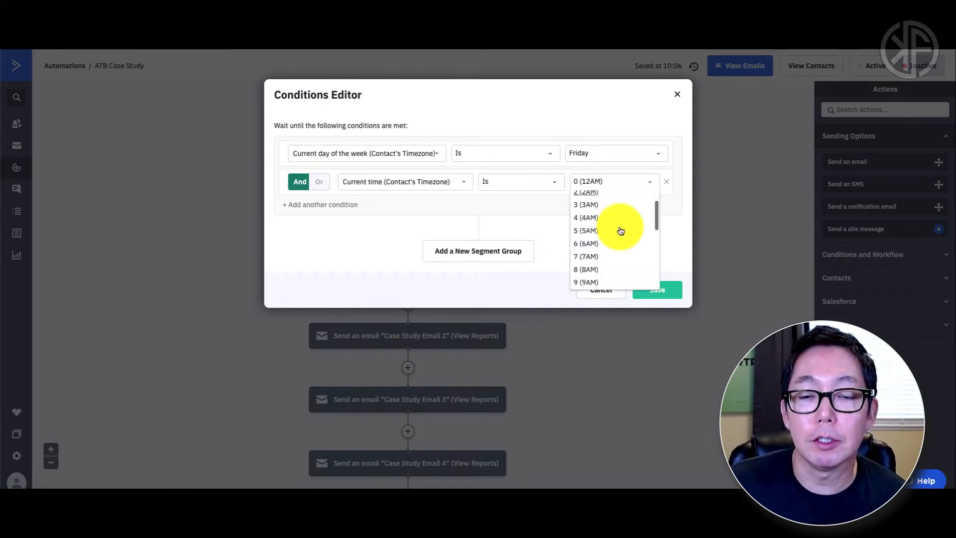
scroll(620, 230, down, 2)
click(606, 252)
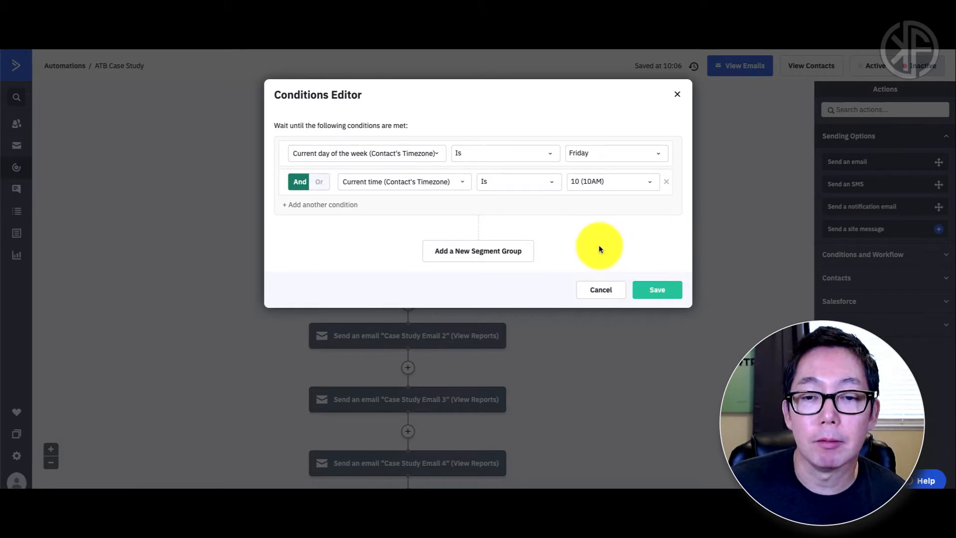
click(646, 289)
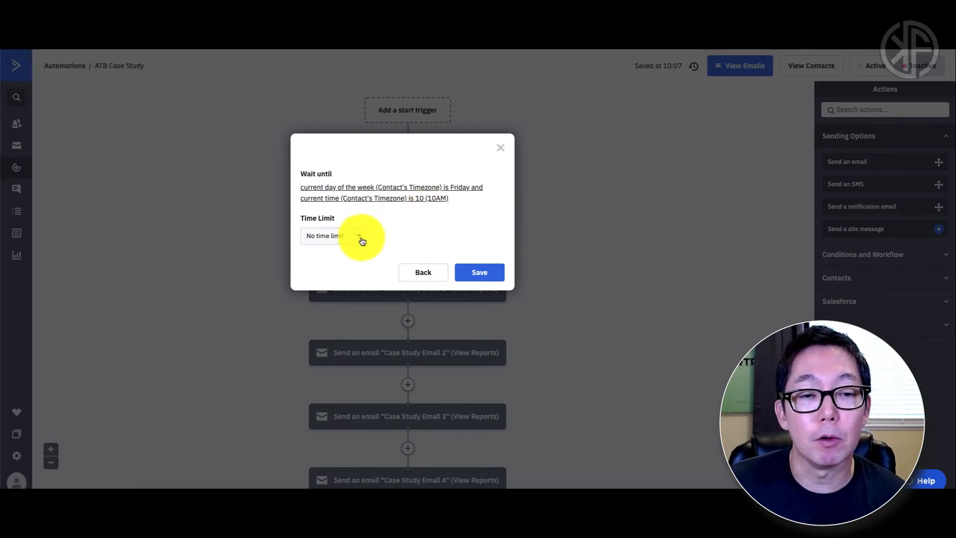
Step: Save the Friday 10AM wait with no time limit and return to the ATB Webinar Emails document
click(480, 271)
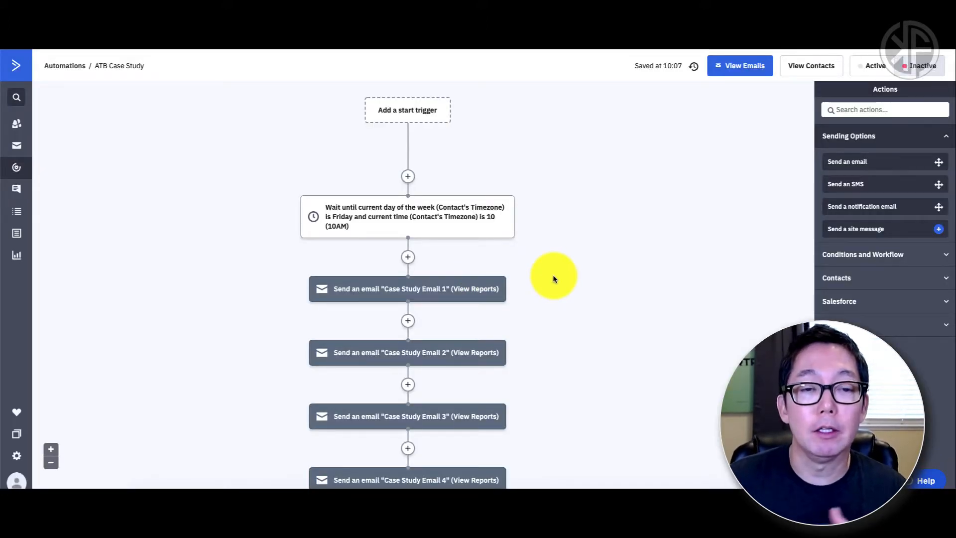
mouse_move(418, 289)
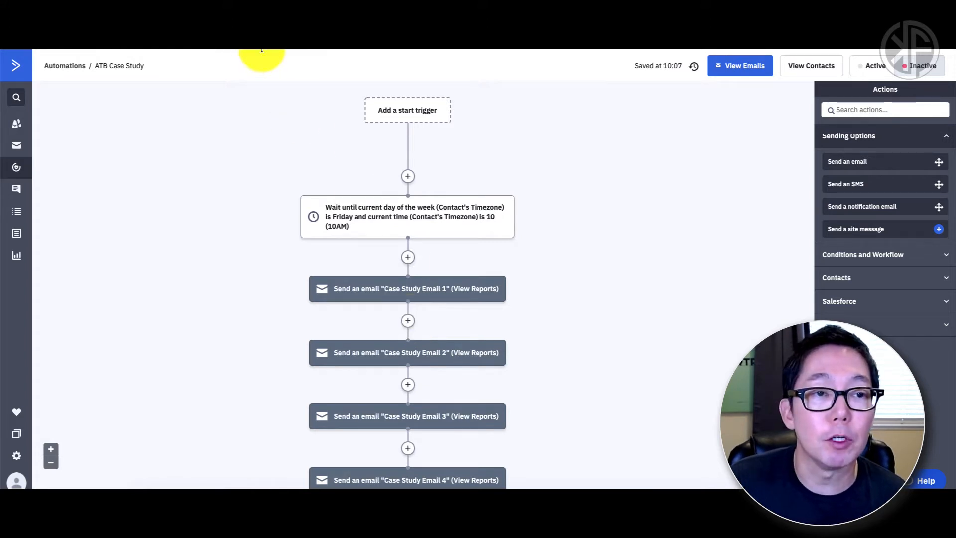
click(251, 28)
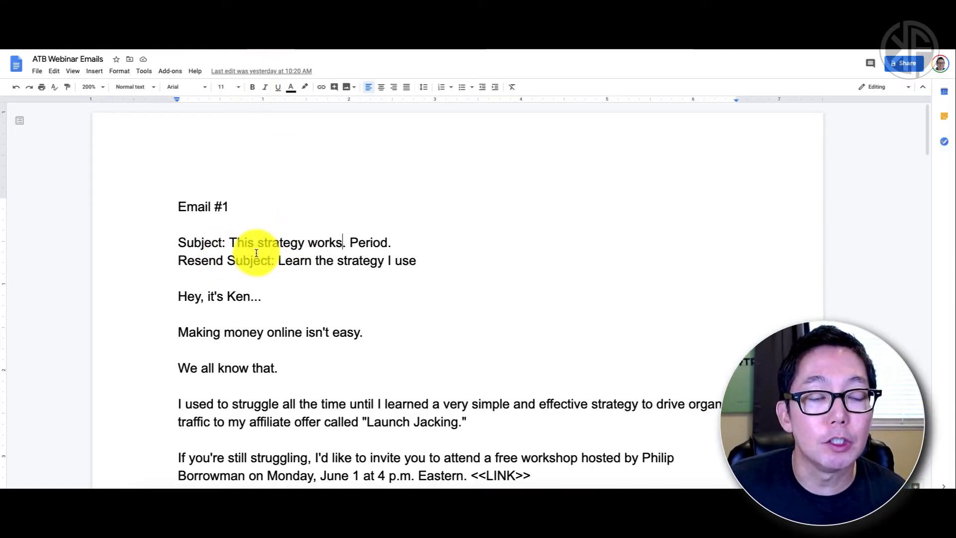
Step: Read down Email #1's subject lines in the doc before heading back to the automation
scroll(331, 273, down, 1)
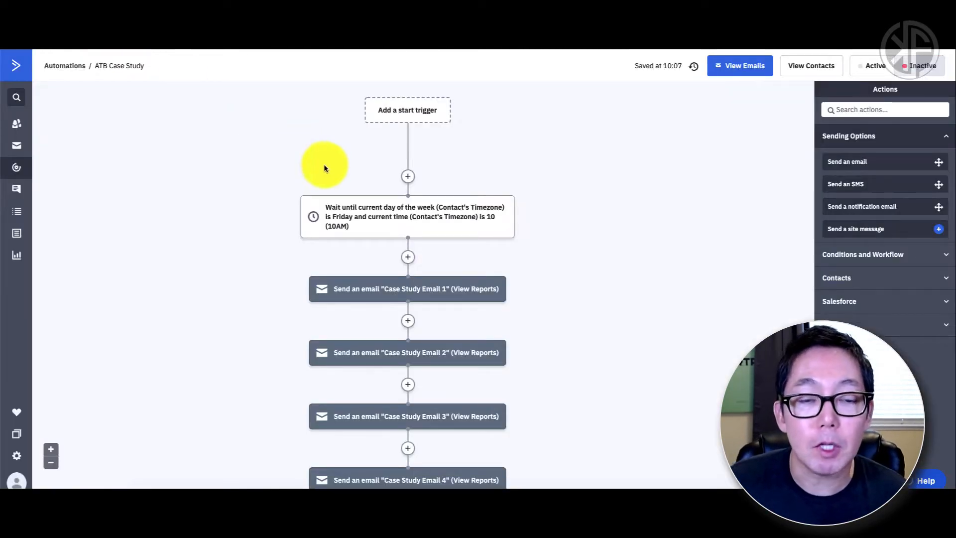
mouse_move(425, 282)
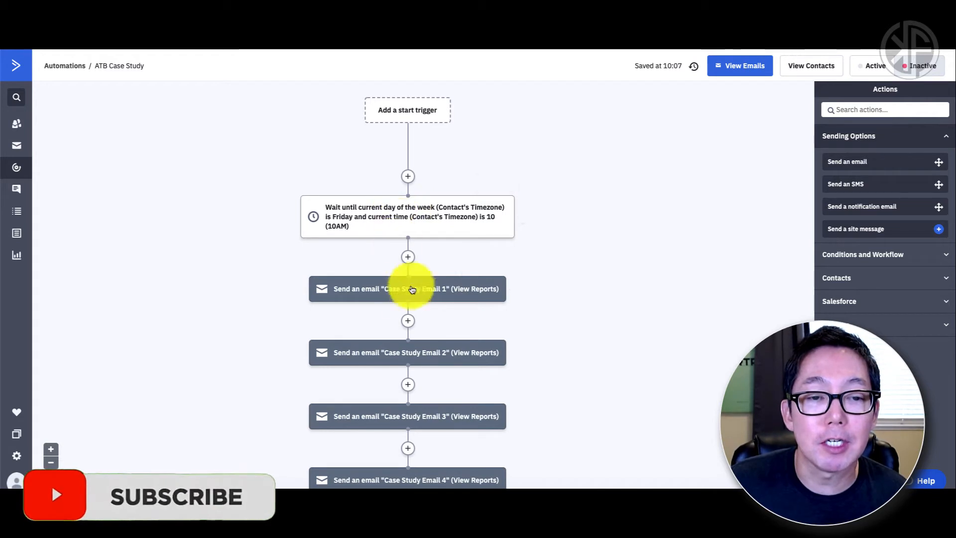
Step: Insert a Wait for 8 hour(s) step right after Case Study Email 1
click(408, 321)
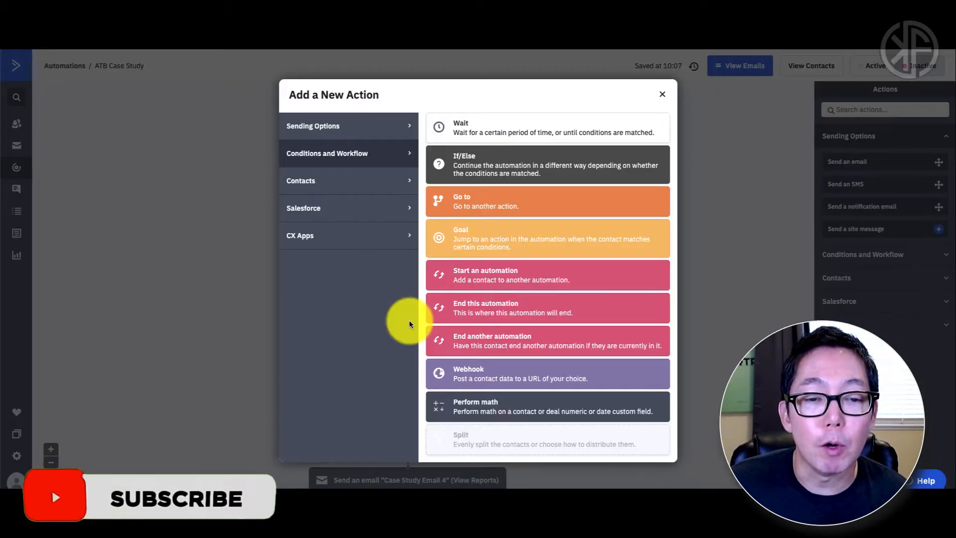
click(469, 132)
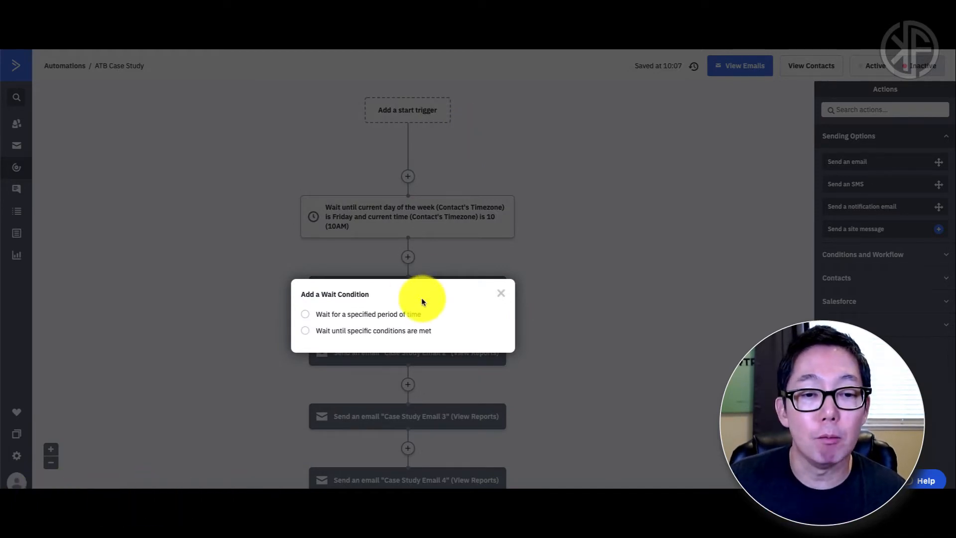
click(333, 319)
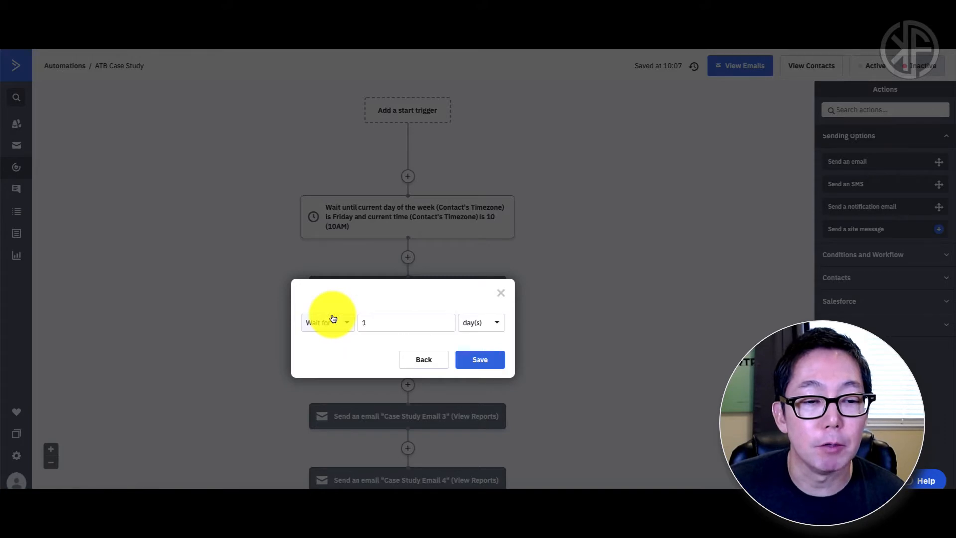
click(475, 328)
click(482, 363)
double_click(399, 324)
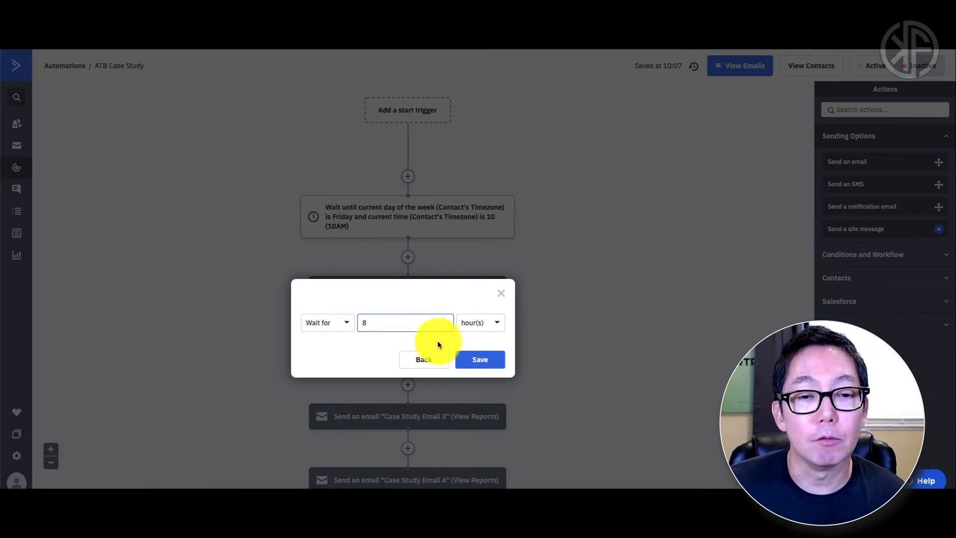
click(481, 363)
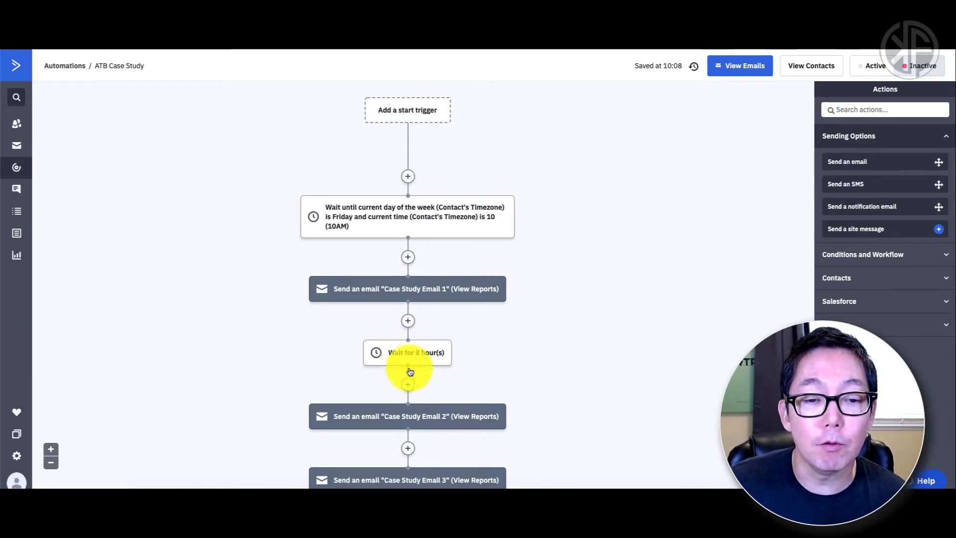
Step: Add an If/Else after the 8-hour wait checking whether the contact opened Case Study Email 1
click(407, 384)
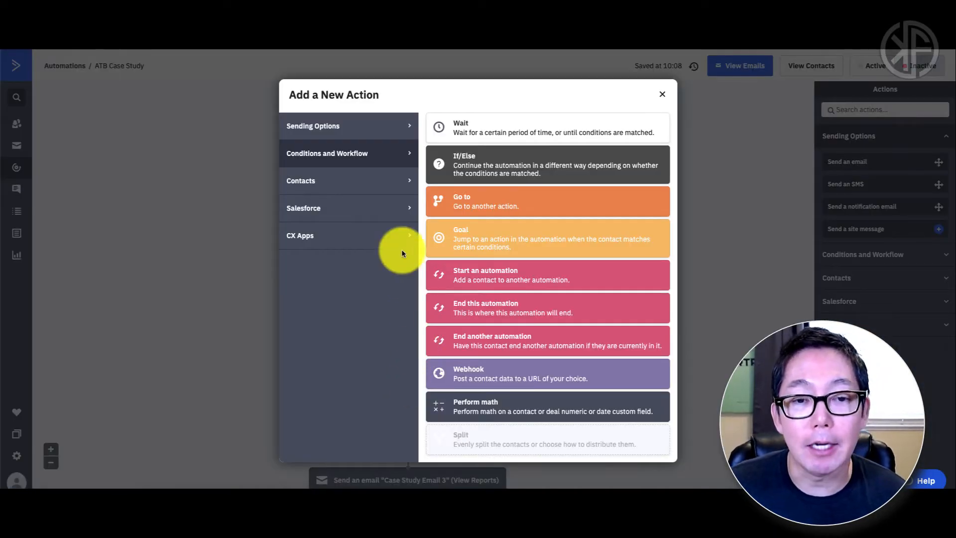
click(482, 169)
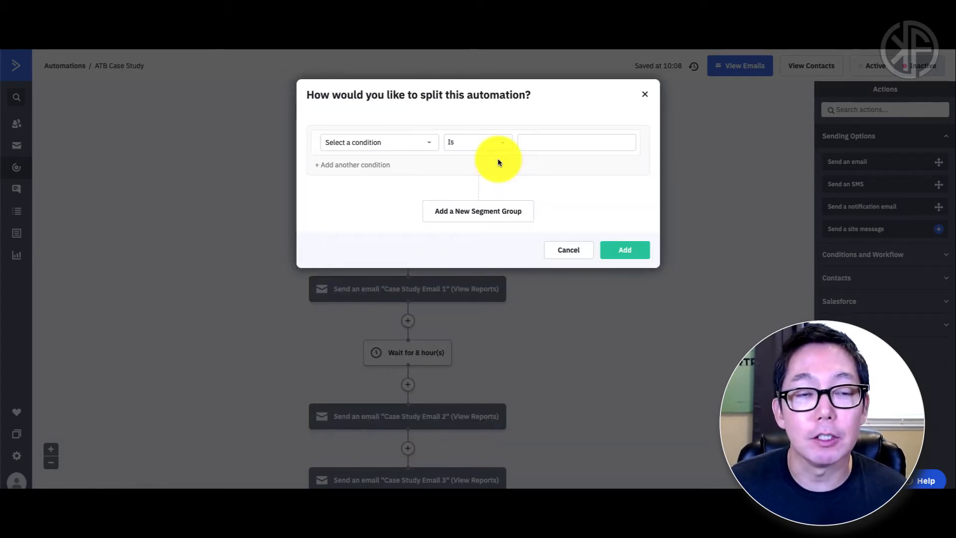
click(427, 146)
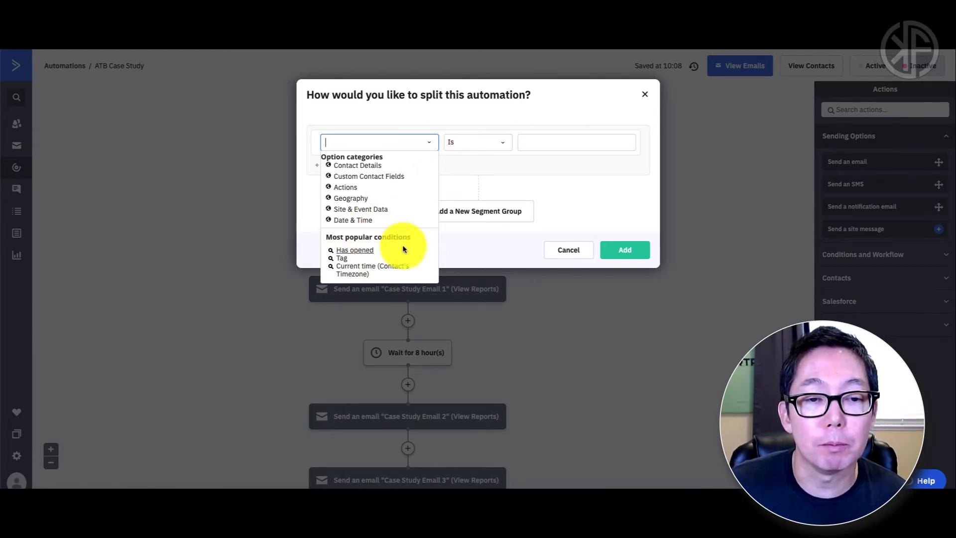
click(355, 250)
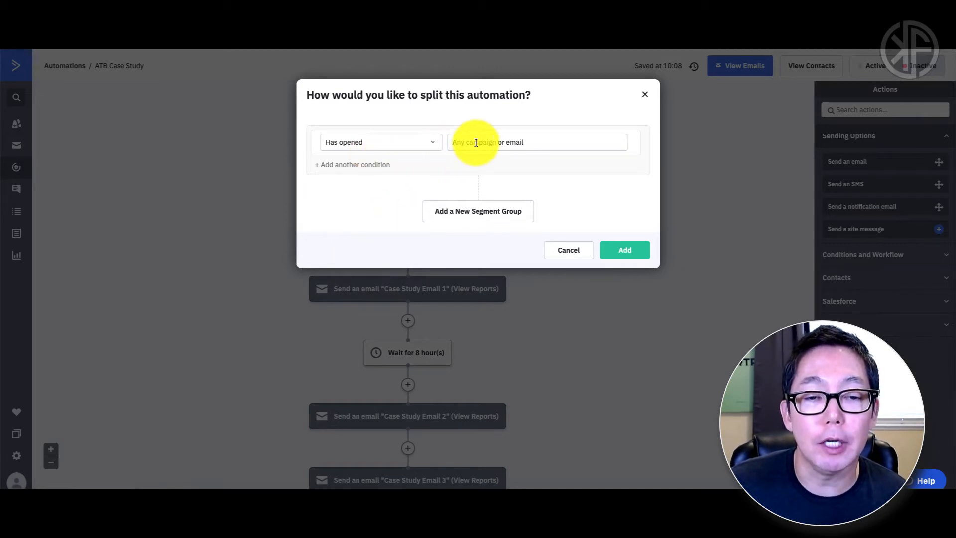
click(508, 145)
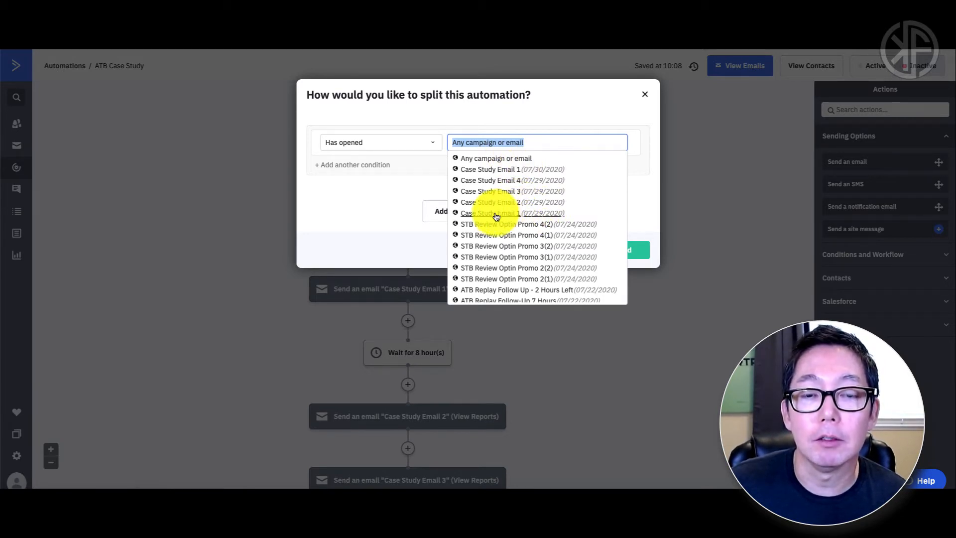
click(495, 214)
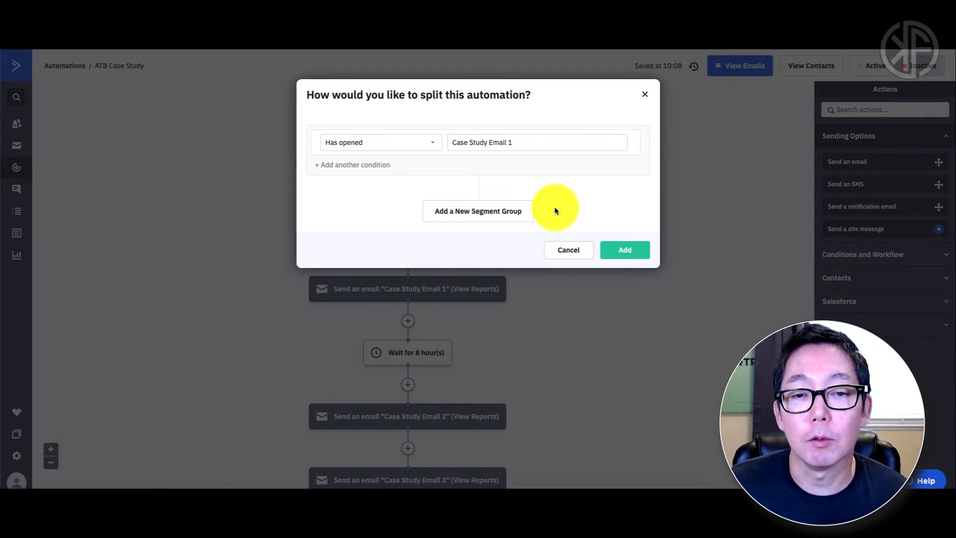
click(618, 254)
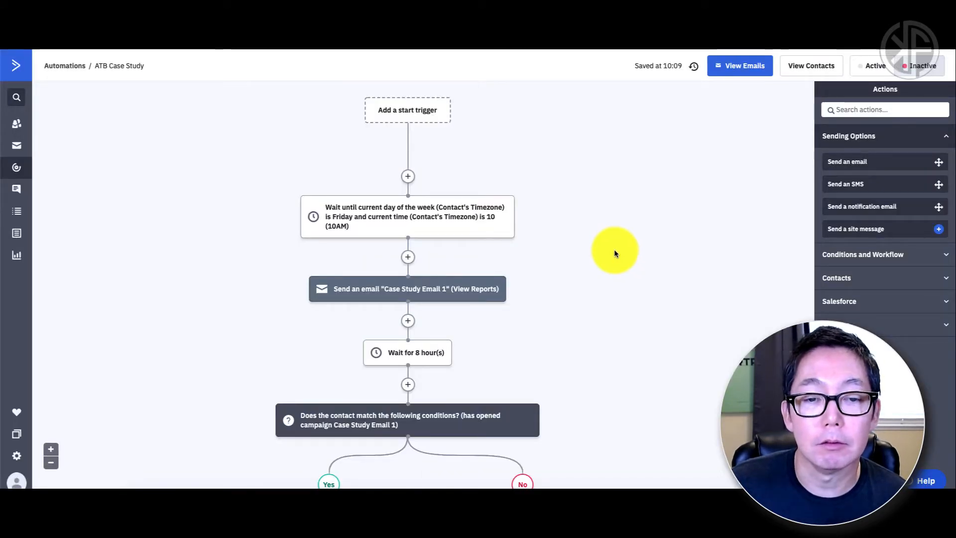
Step: Scroll down to the split and add a new action at the start of the Yes branch
scroll(440, 376, down, 1)
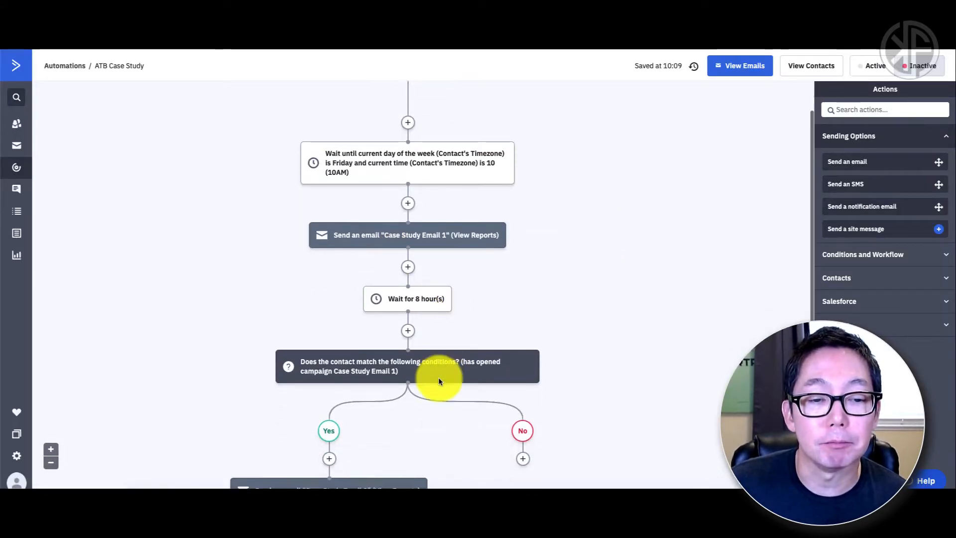
scroll(438, 377, down, 2)
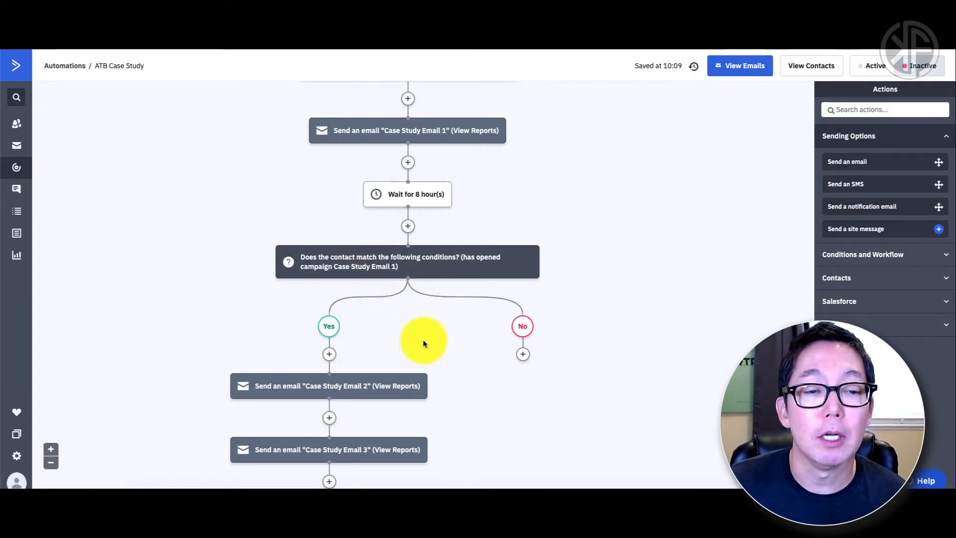
scroll(423, 342, down, 2)
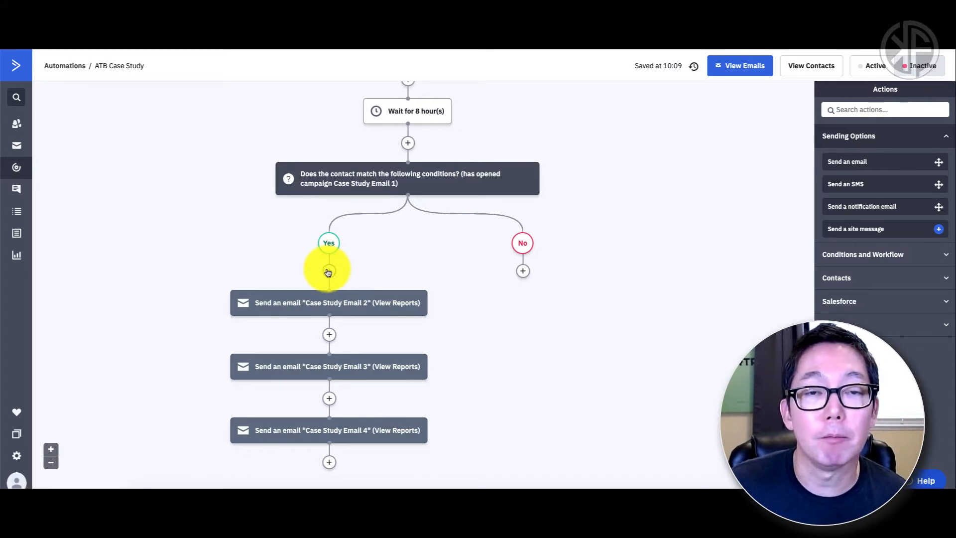
click(329, 271)
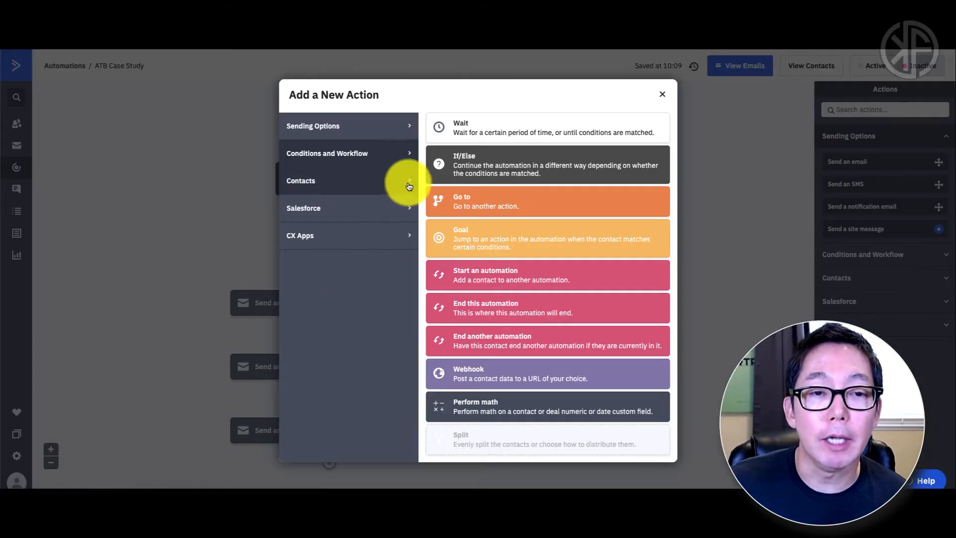
Step: Make the Yes branch step a wait-until with the condition day of week is Saturday
click(468, 140)
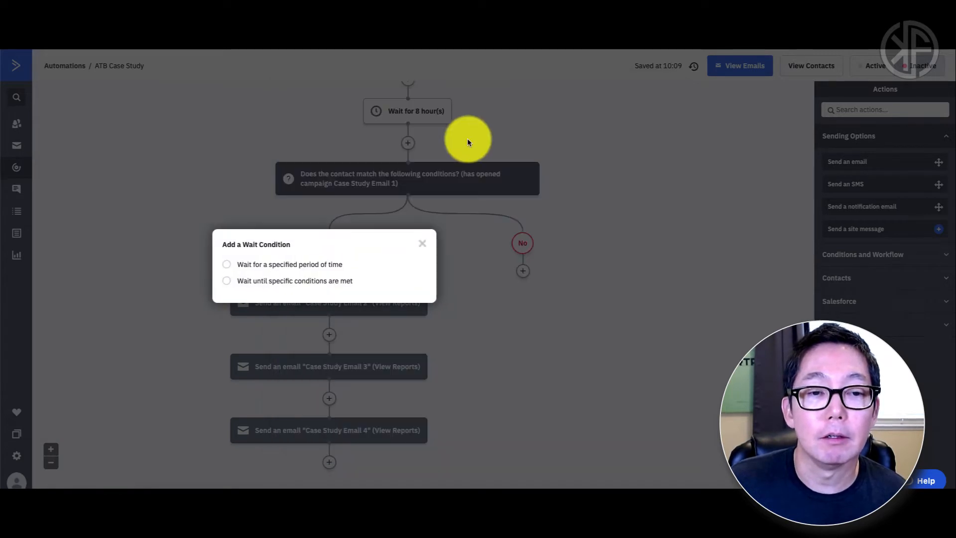
click(288, 282)
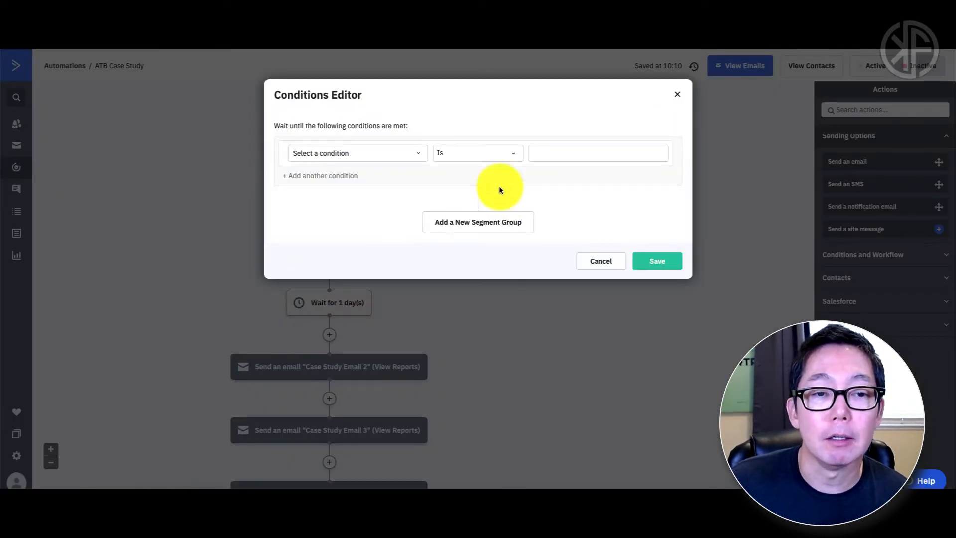
click(419, 155)
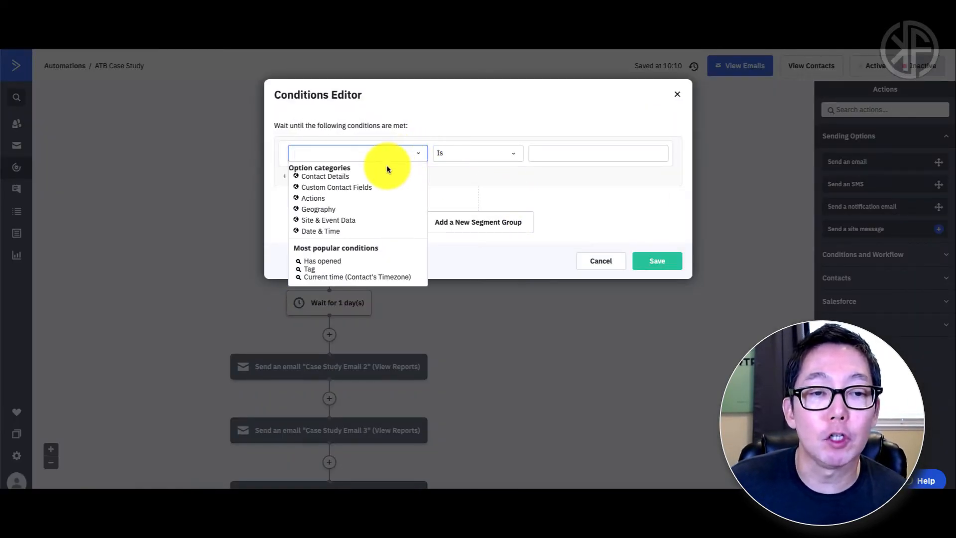
click(333, 230)
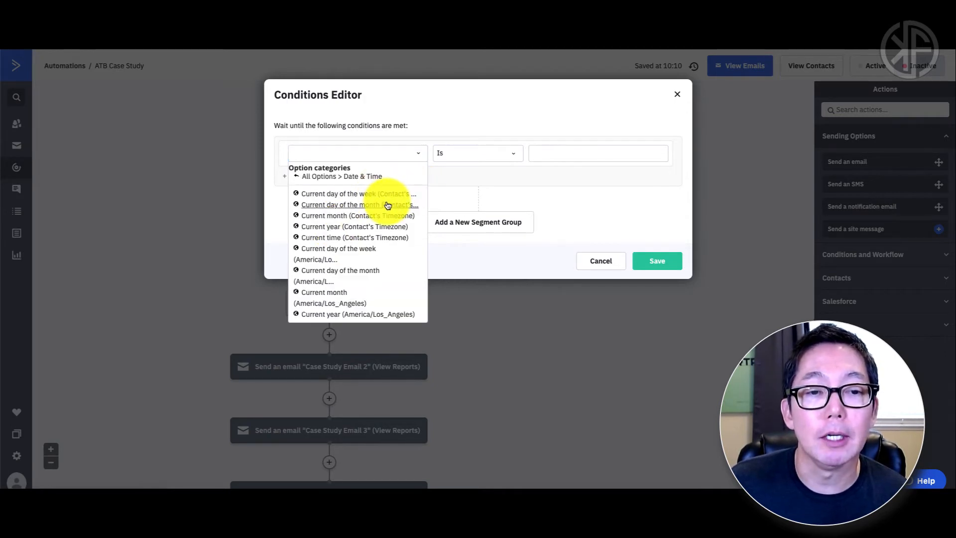
click(362, 196)
click(596, 160)
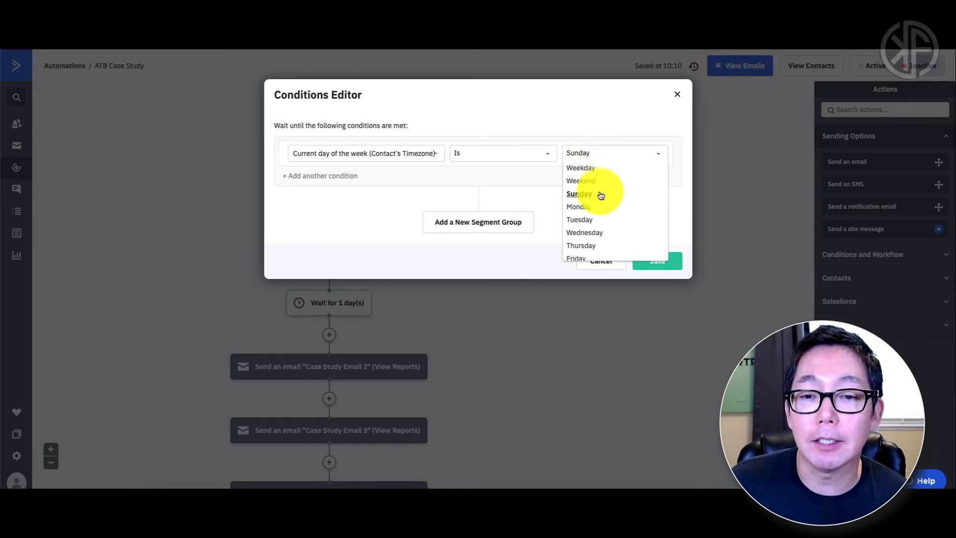
scroll(593, 218, down, 1)
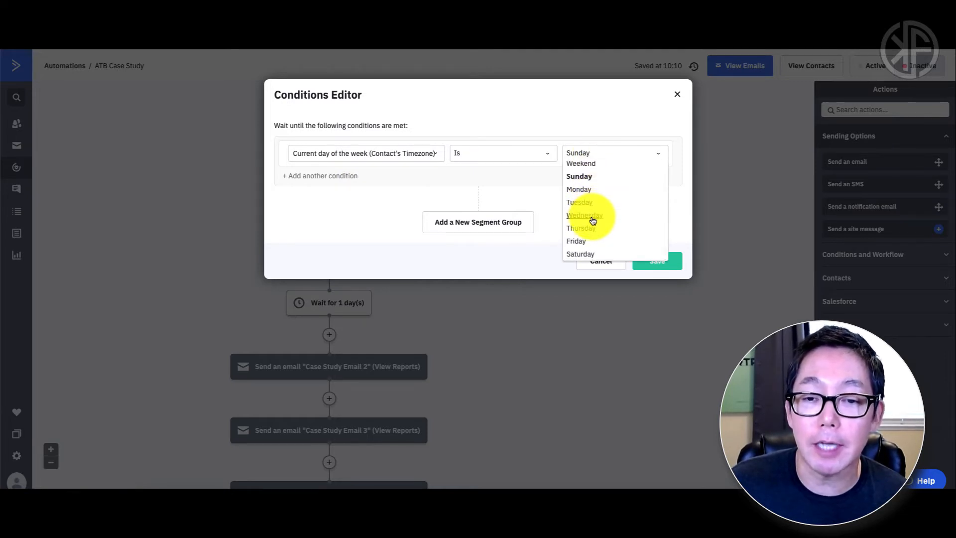
click(593, 252)
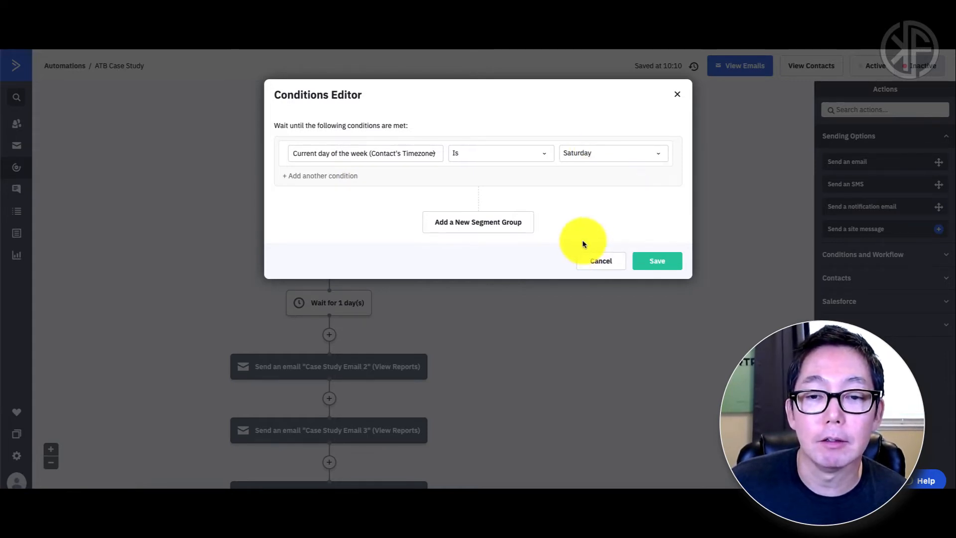
Step: Add the condition current time is 10 (10AM), save the conditions and confirm the wait
click(326, 177)
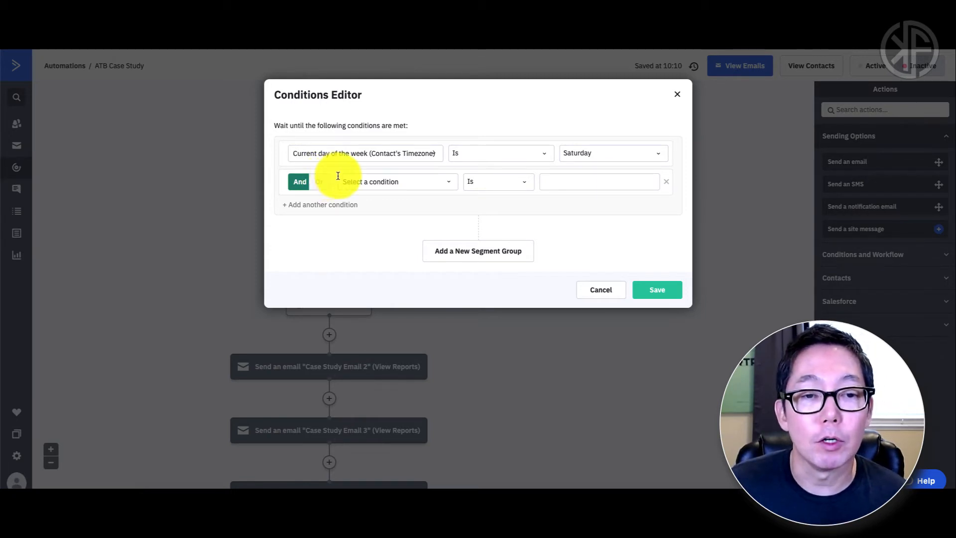
click(450, 186)
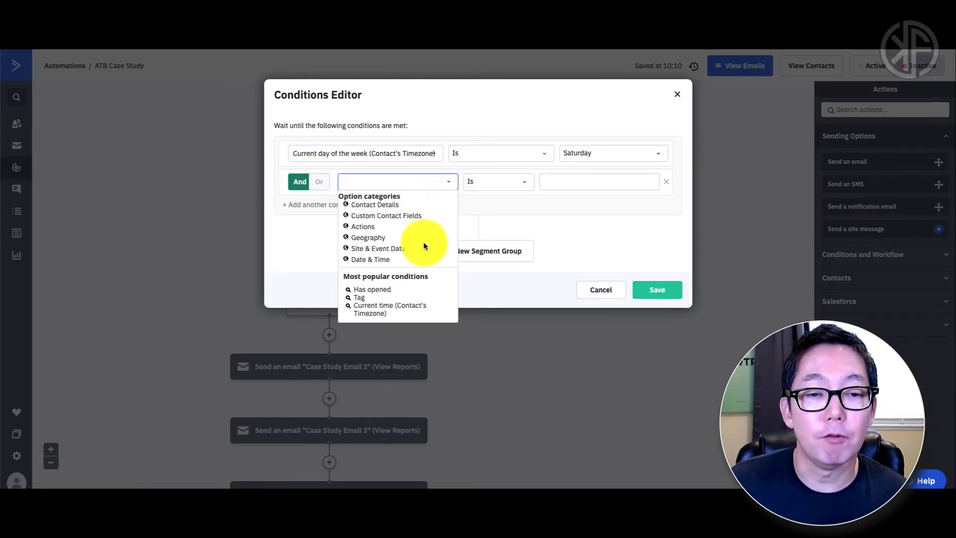
click(409, 310)
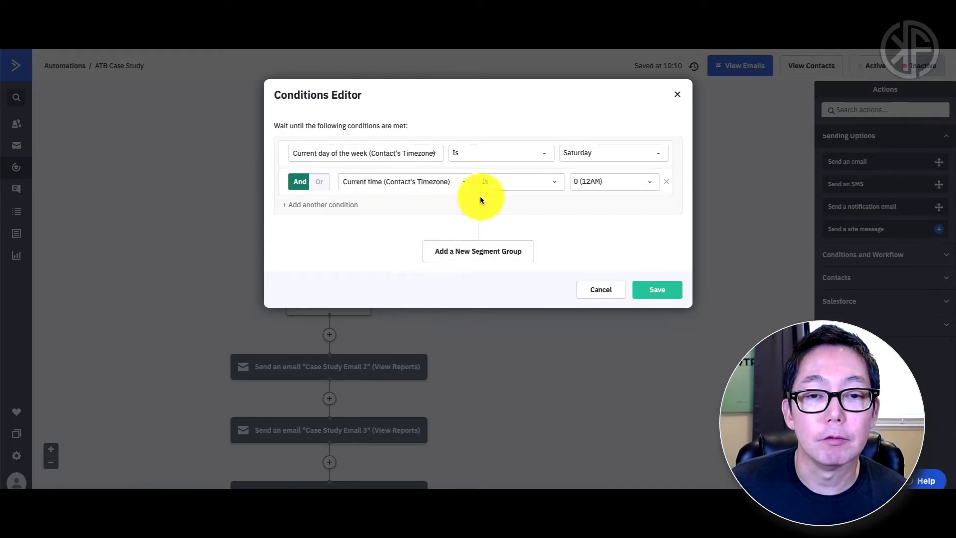
click(589, 182)
scroll(594, 224, down, 1)
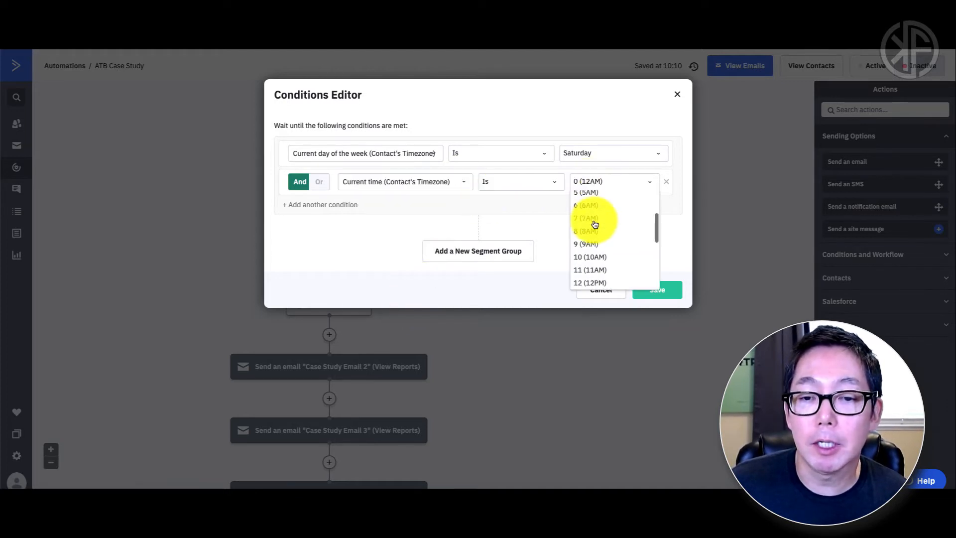
click(594, 255)
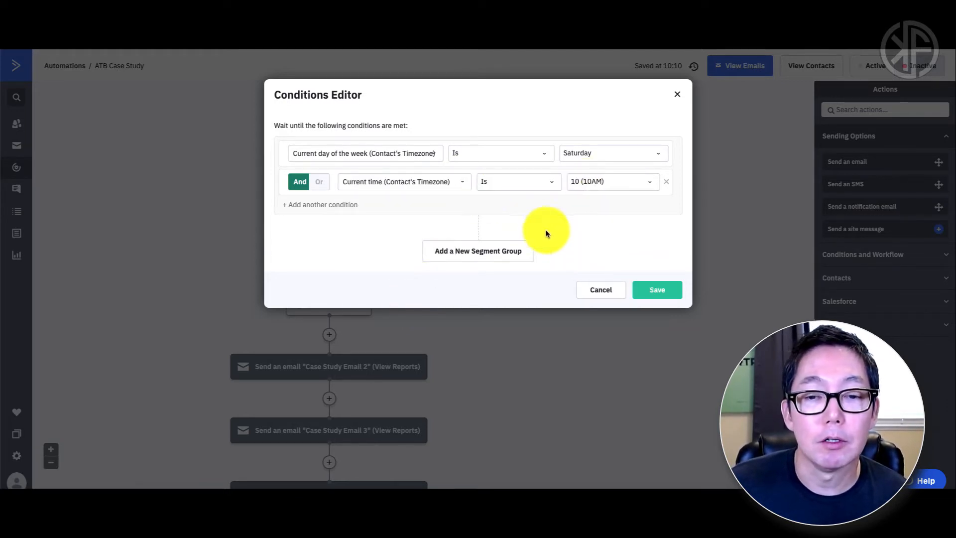
click(652, 291)
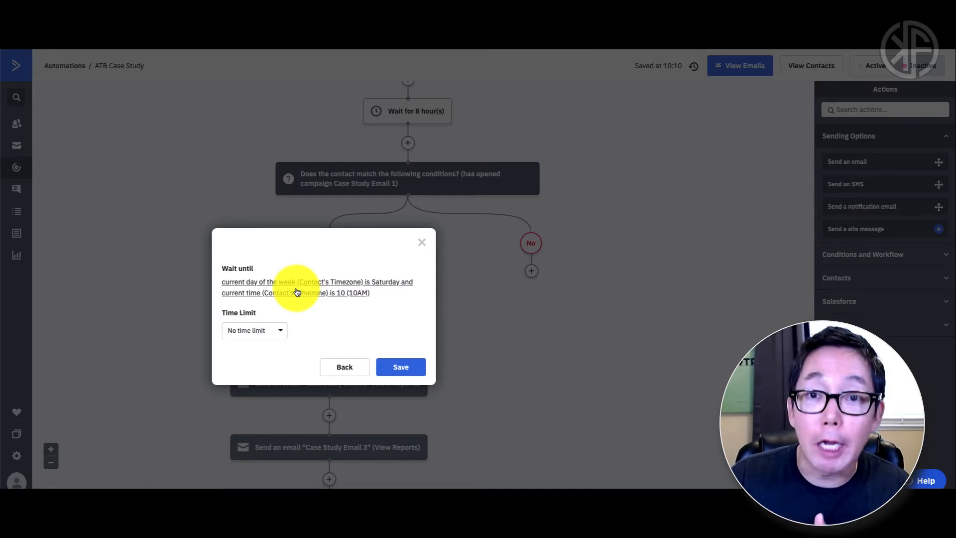
click(399, 365)
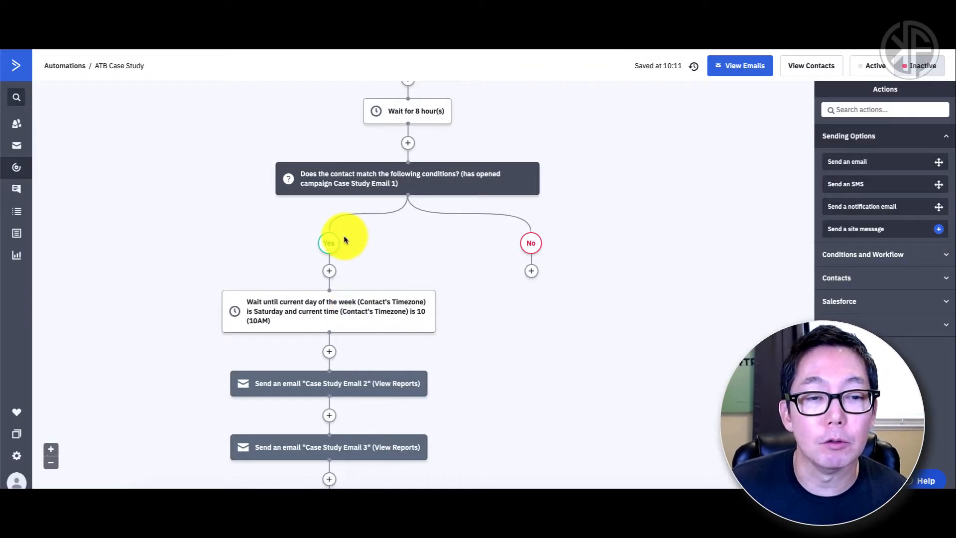
scroll(406, 145, up, 2)
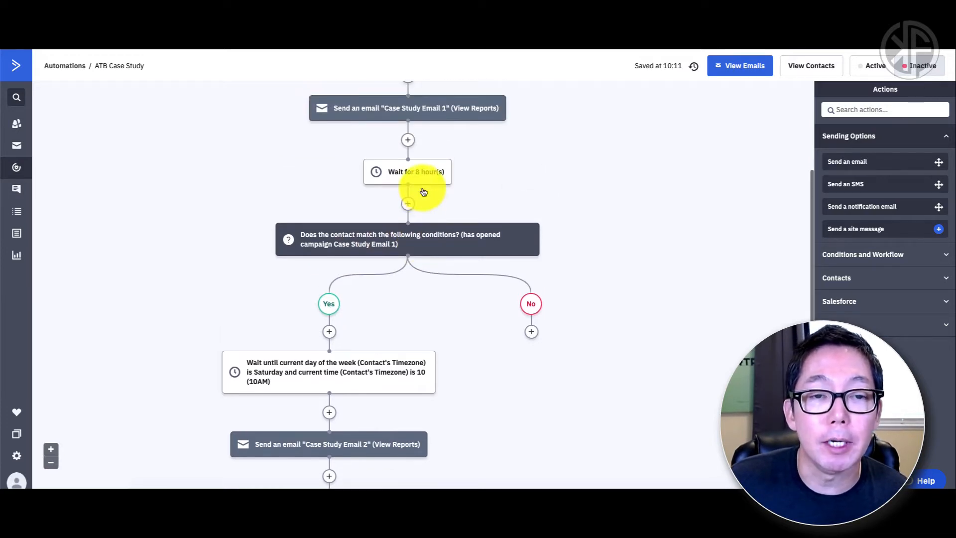
scroll(386, 130, up, 1)
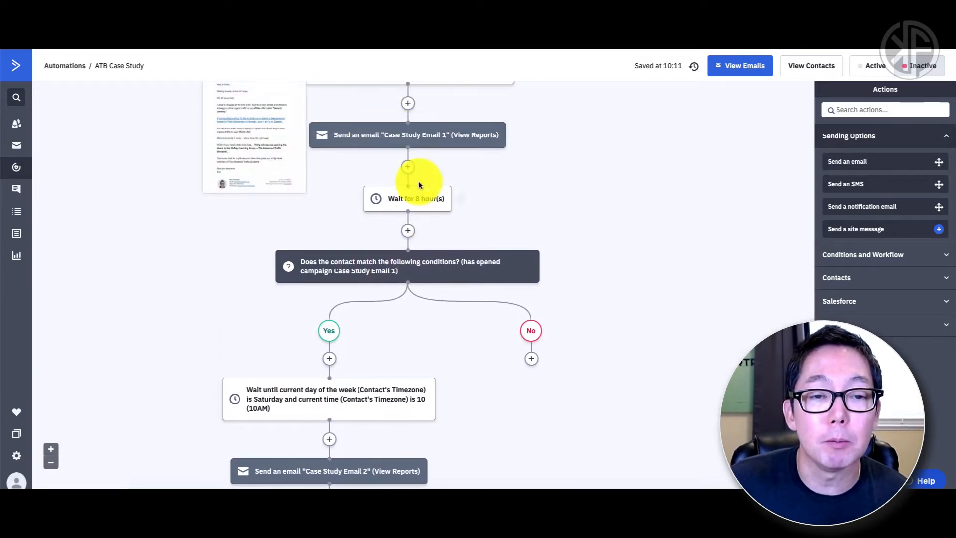
mouse_move(411, 208)
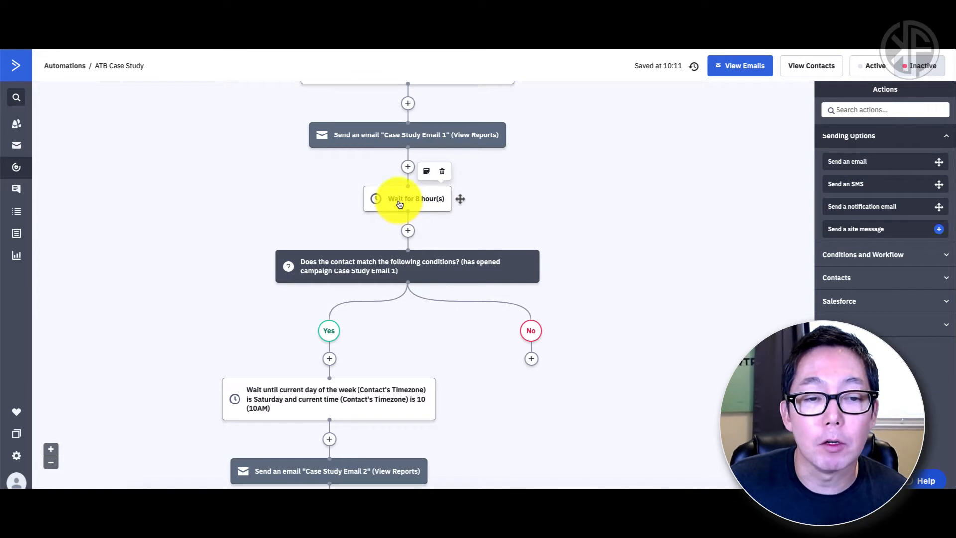
mouse_move(341, 267)
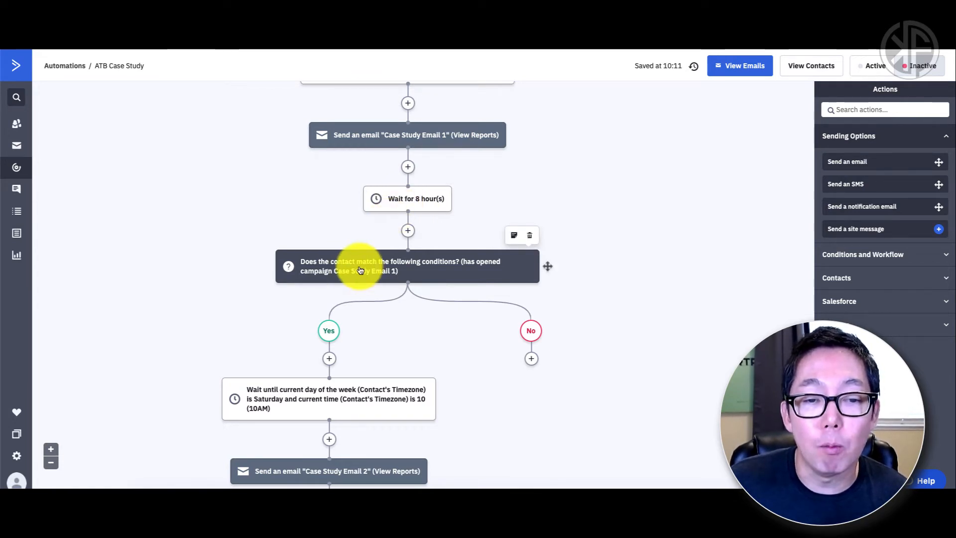
mouse_move(325, 398)
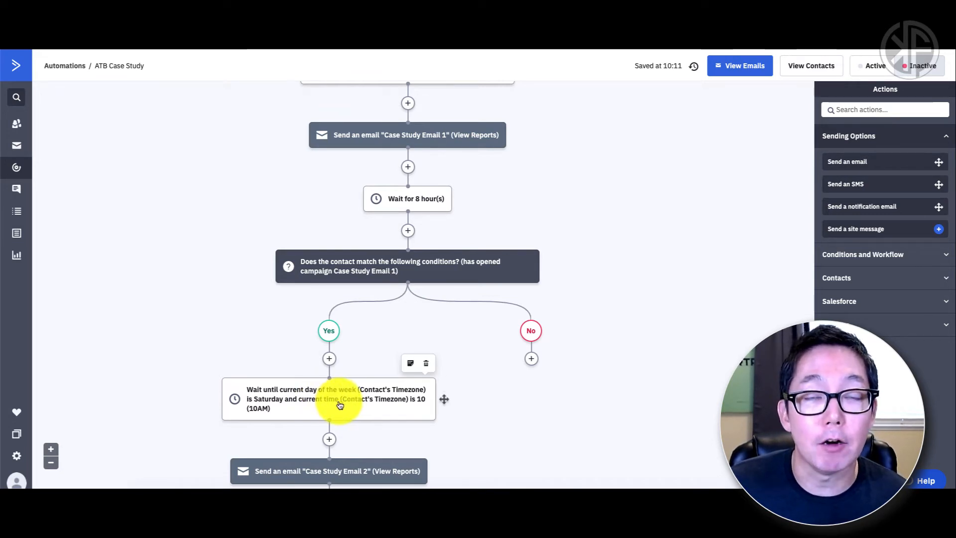
scroll(340, 404, down, 1)
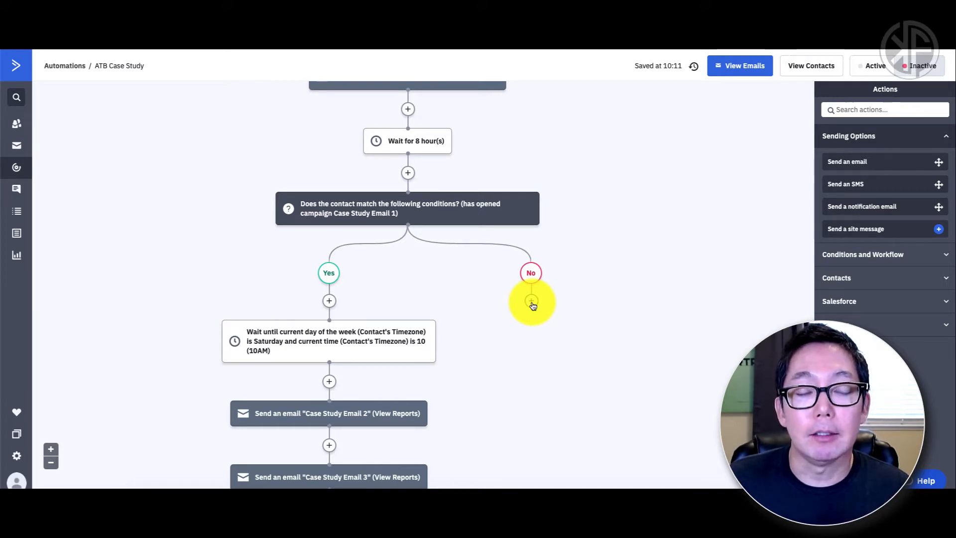
scroll(532, 304, up, 1)
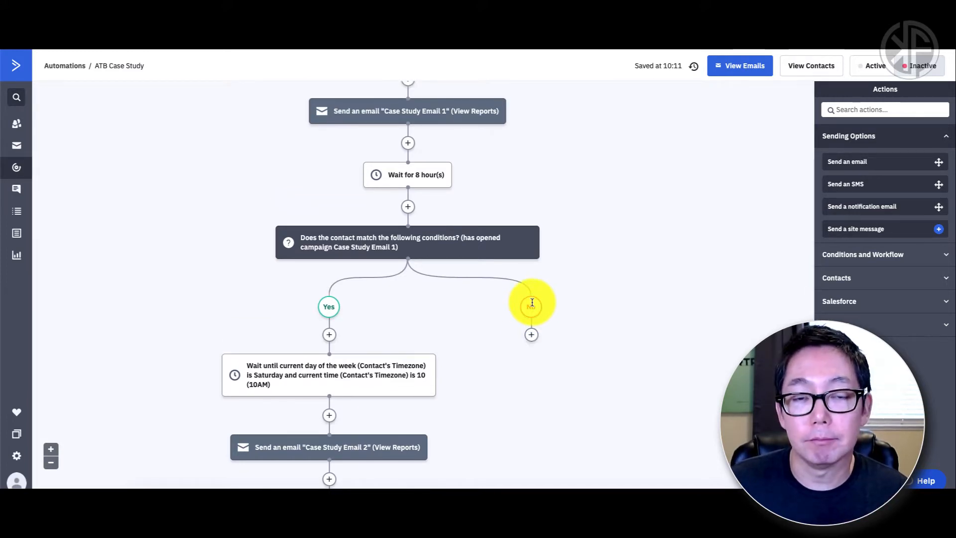
Step: Put a Wait for 2 hour(s) step at the start of the No branch
click(533, 336)
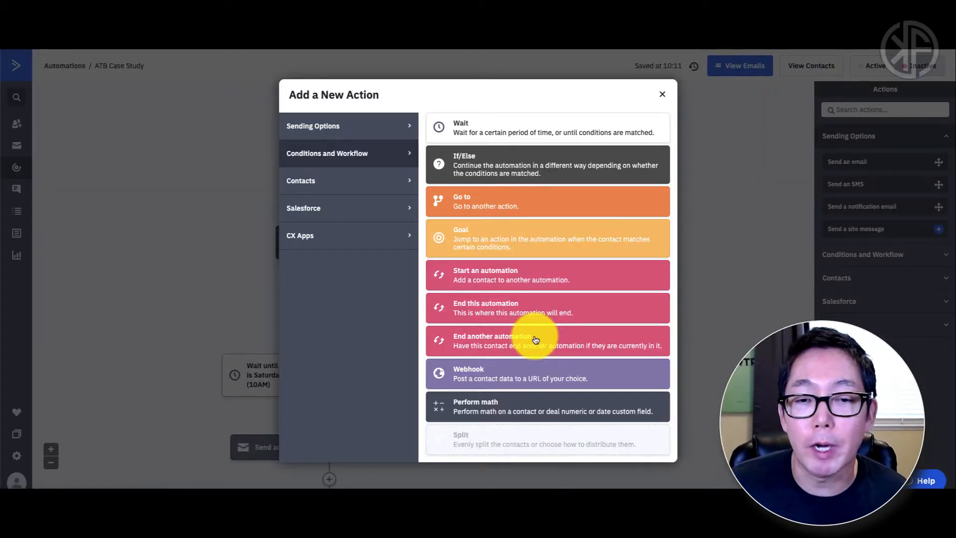
click(527, 128)
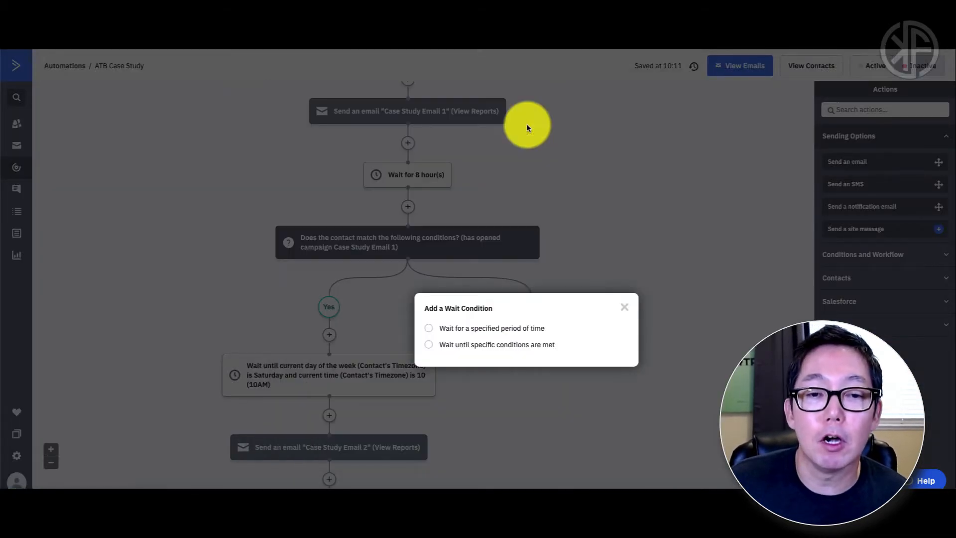
click(496, 329)
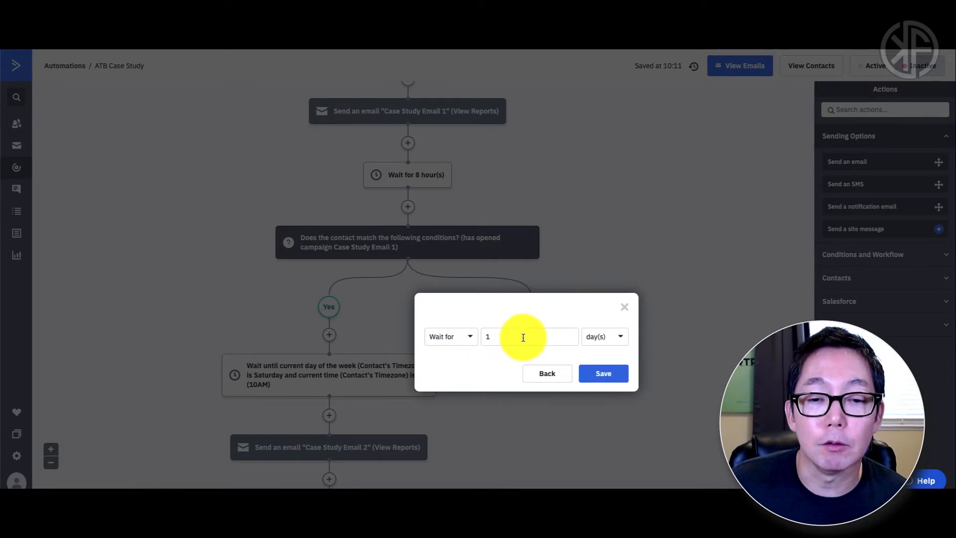
click(592, 341)
click(598, 374)
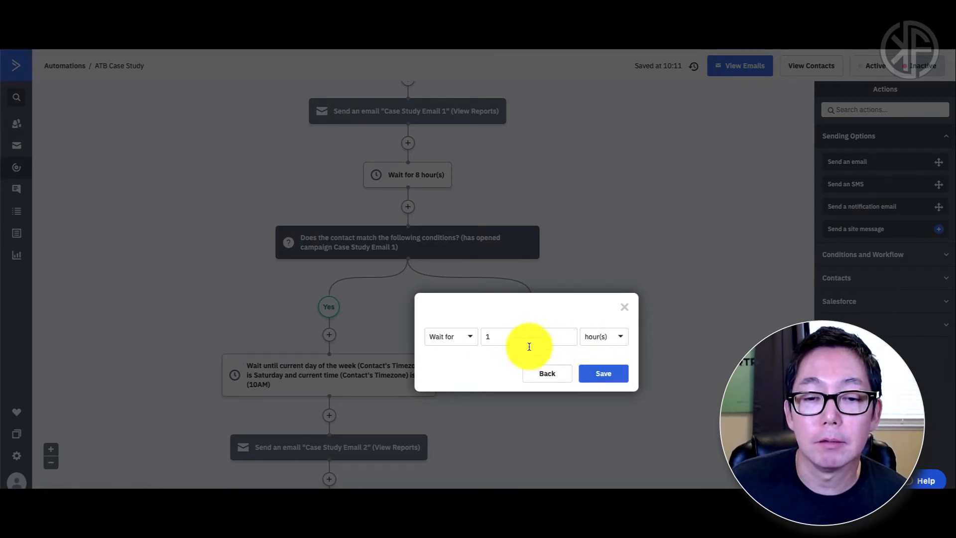
click(516, 337)
text(2)
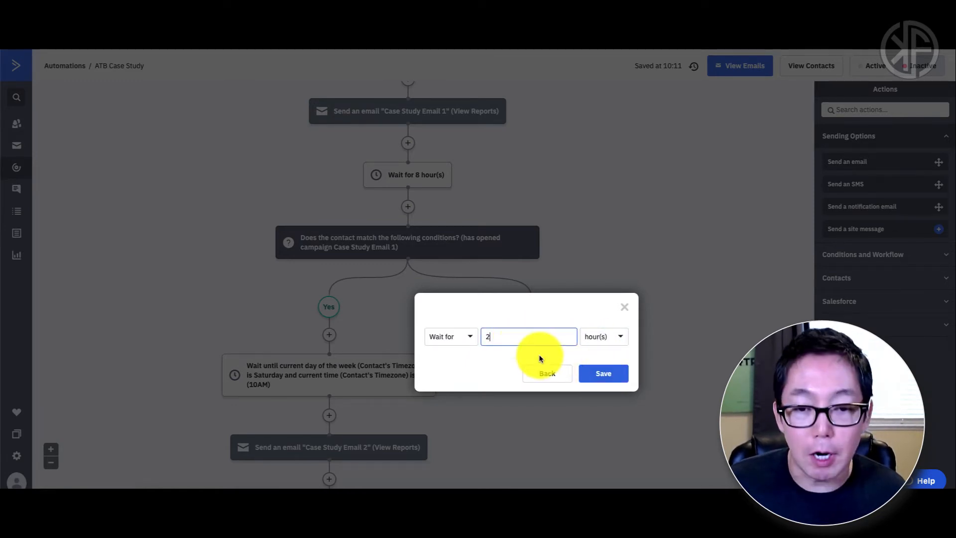
click(601, 374)
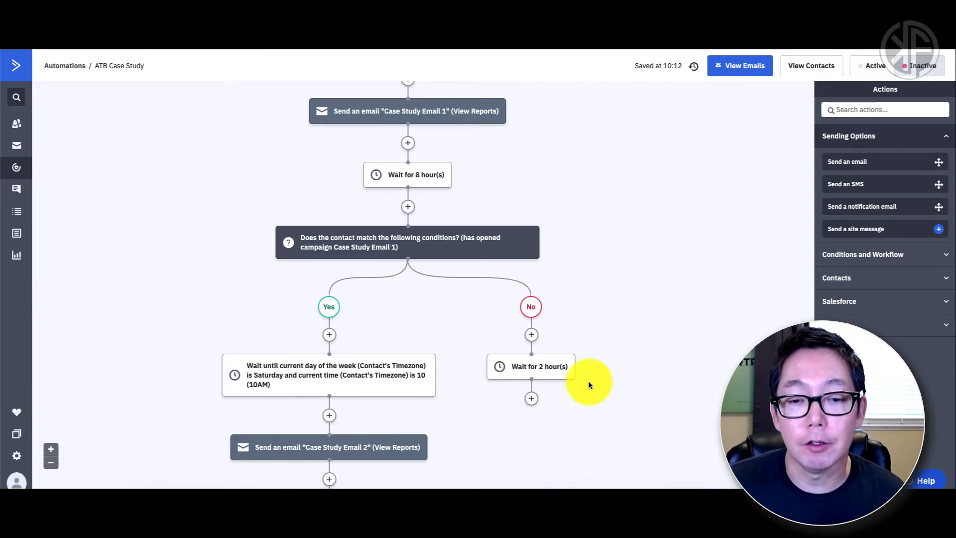
click(531, 399)
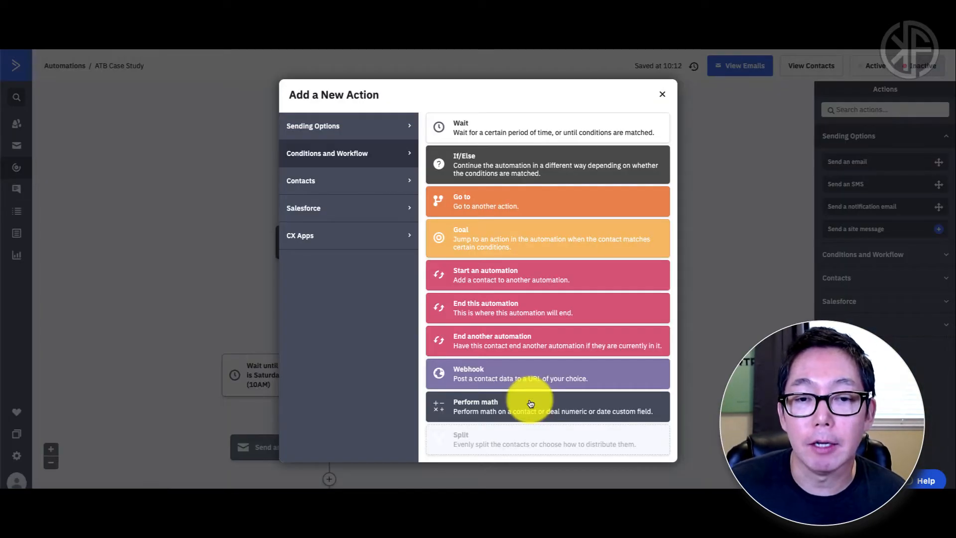
Step: Add a send-email step after the 2-hour wait using a Copy and Edit of Case Study Email 1
click(343, 130)
click(491, 124)
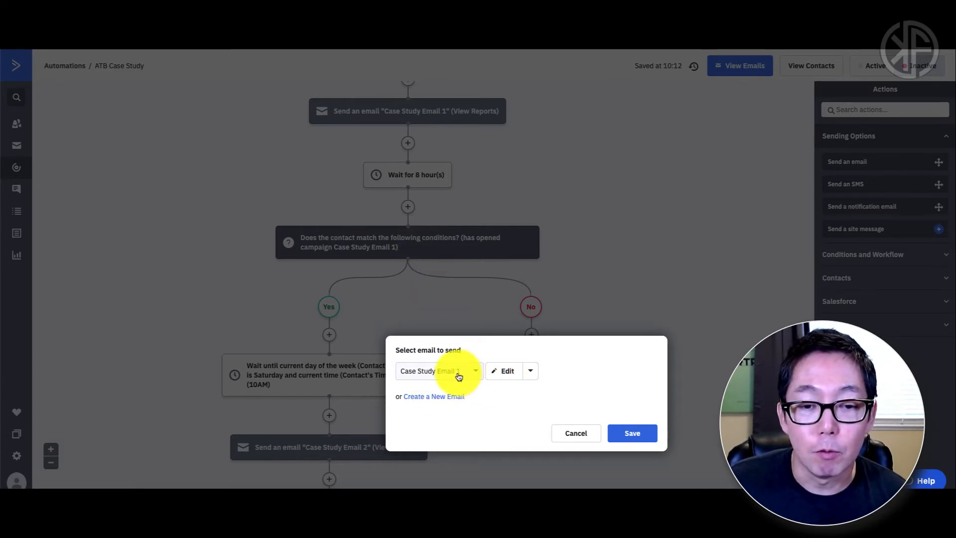
click(530, 371)
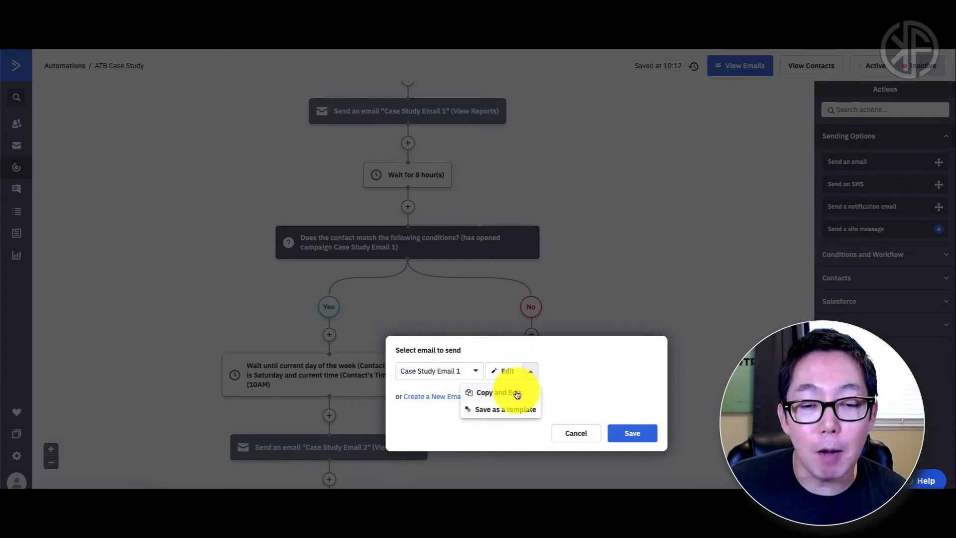
click(517, 394)
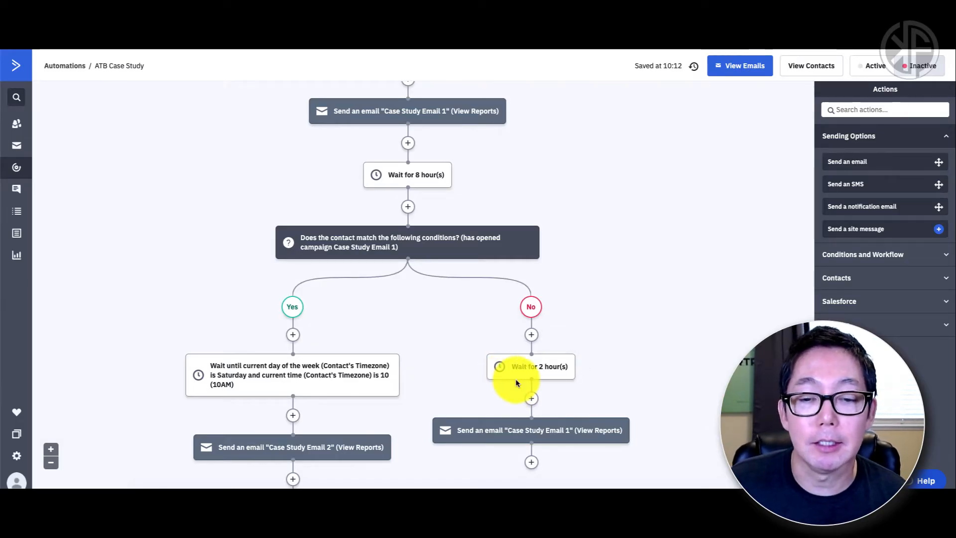
scroll(515, 378, down, 2)
scroll(516, 381, down, 1)
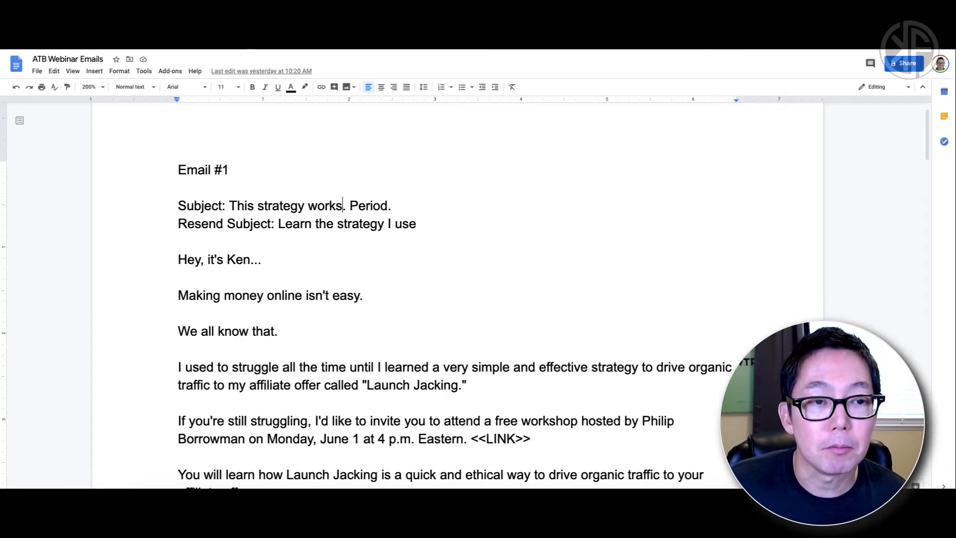
Step: Select the resend subject 'Learn the strategy I use' in the Google Doc and review the copied email
drag(278, 224, 412, 226)
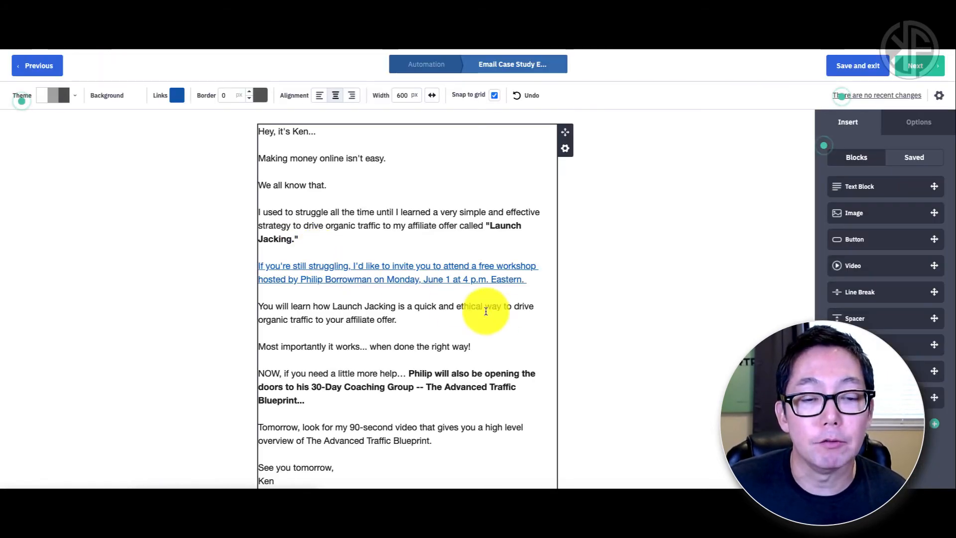
scroll(487, 312, down, 3)
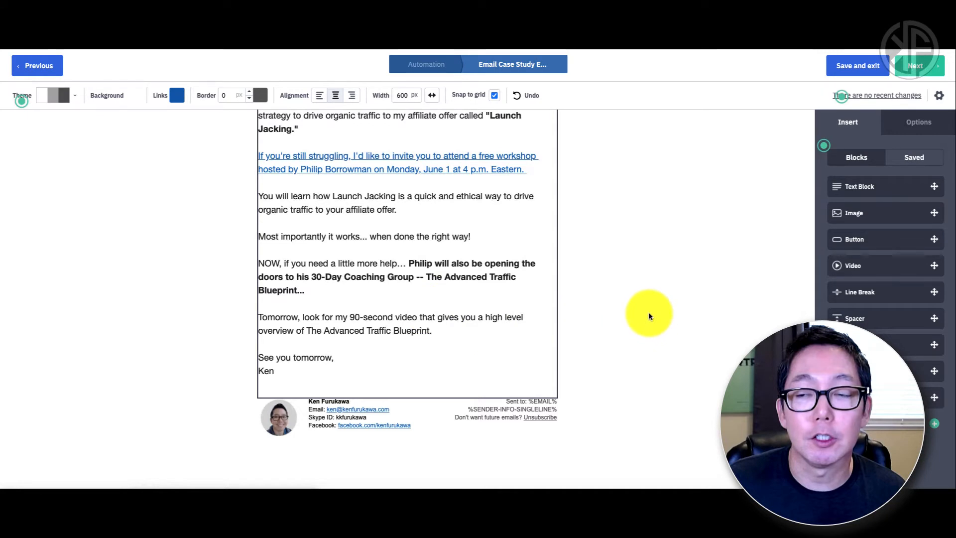
scroll(647, 311, up, 2)
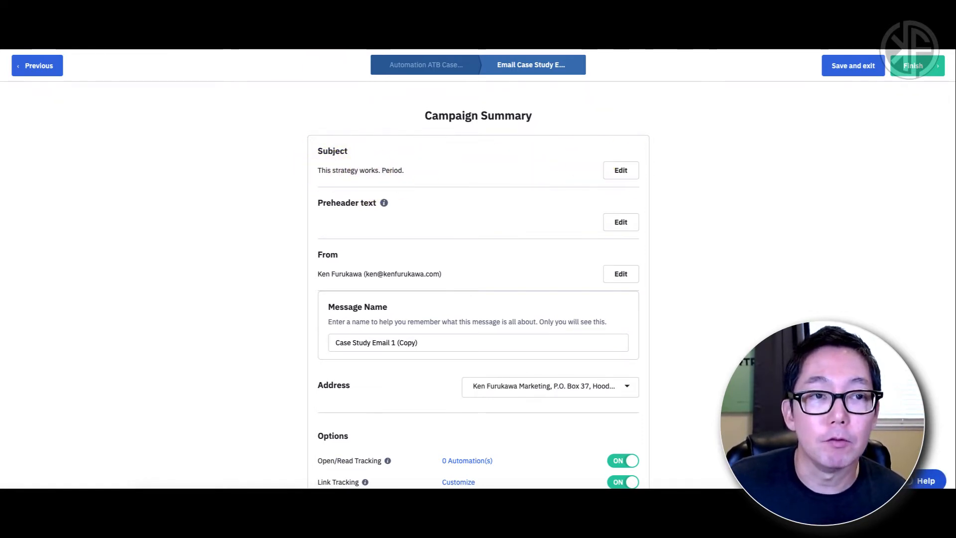
Step: Change the message name from 'Case Study Email 1 (Copy)' to 'Case Study Email 1 (Resend)'
click(224, 22)
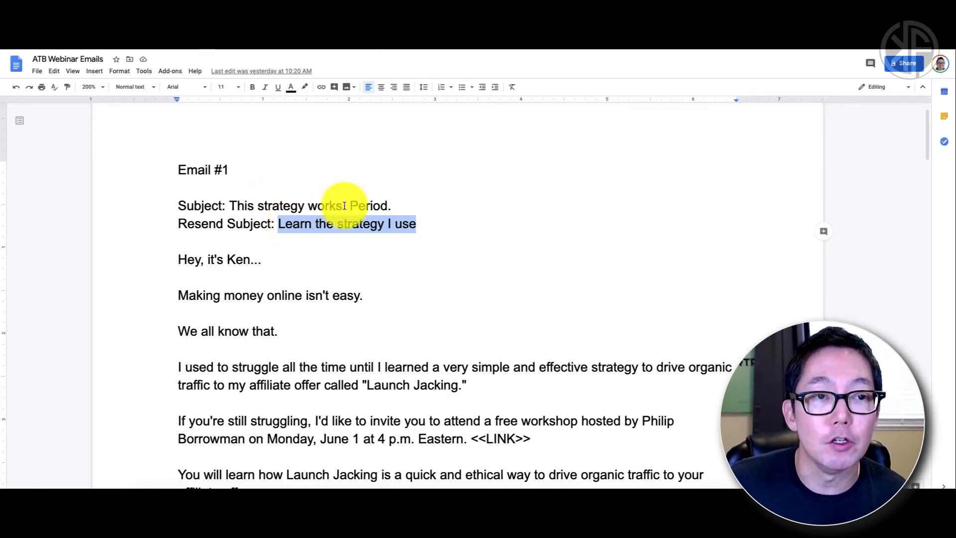
click(200, 25)
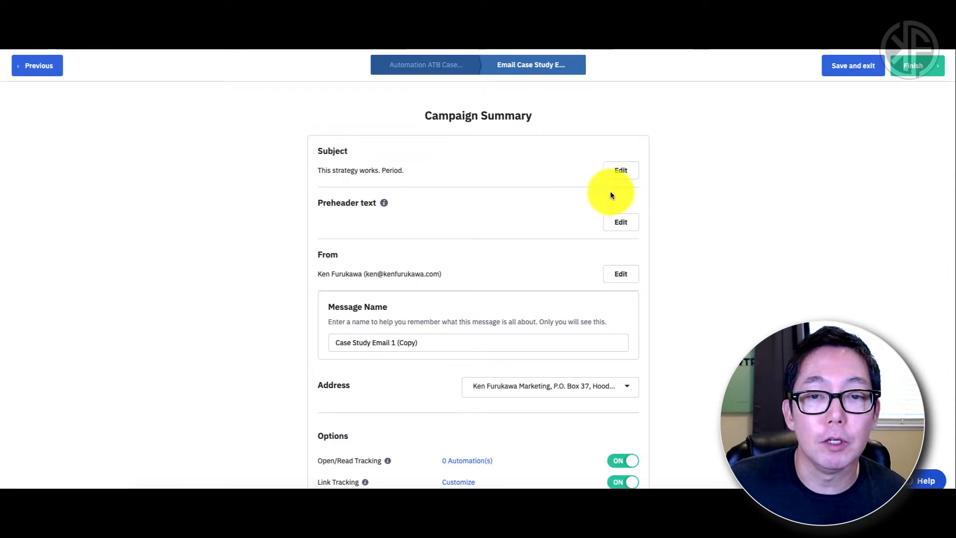
click(427, 343)
key(BackSpace)
key(BackSpace)
key(BackSpace)
key(BackSpace)
key(BackSpace)
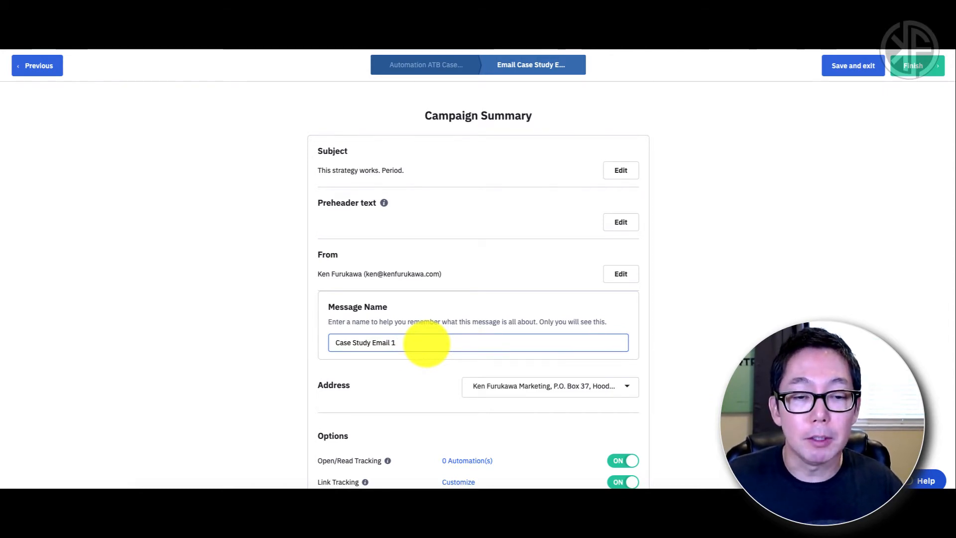
text(A)
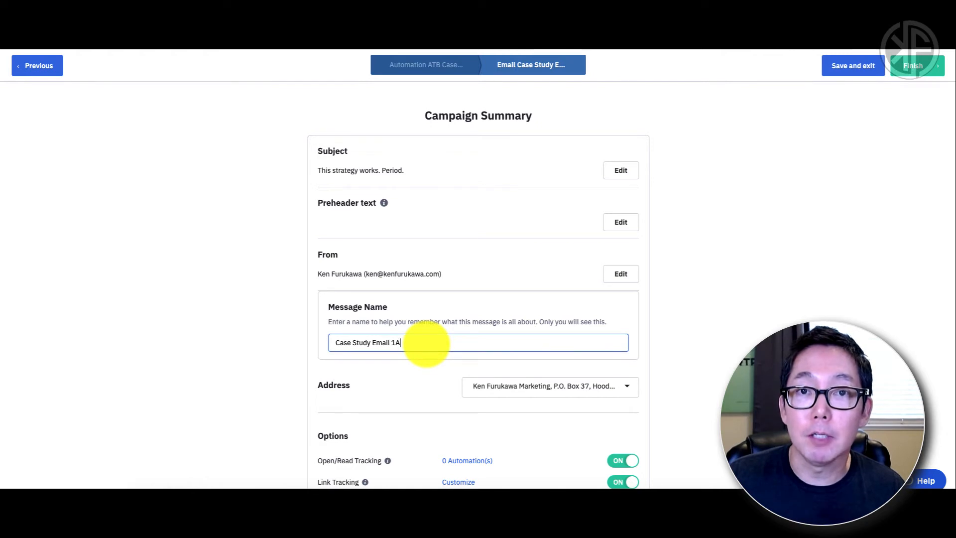
key(BackSpace)
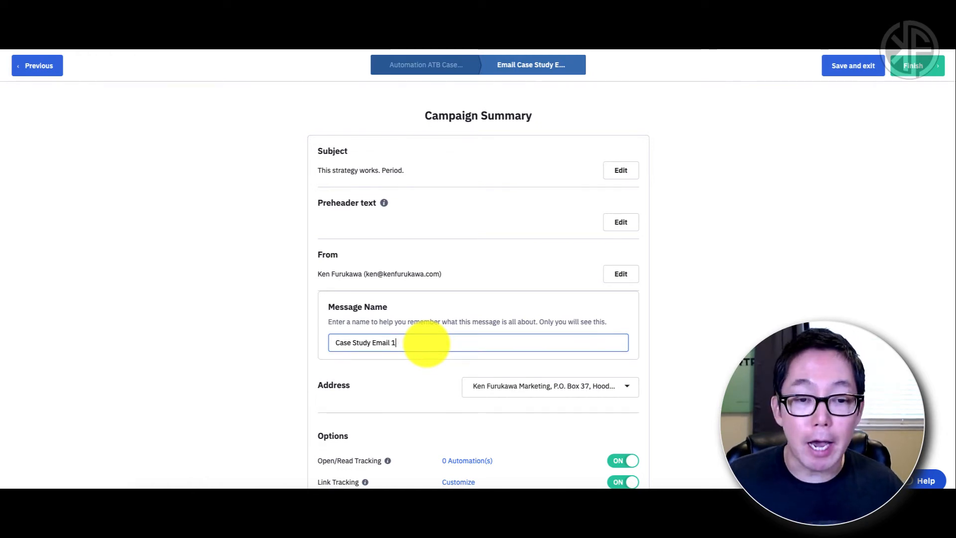
text((R)
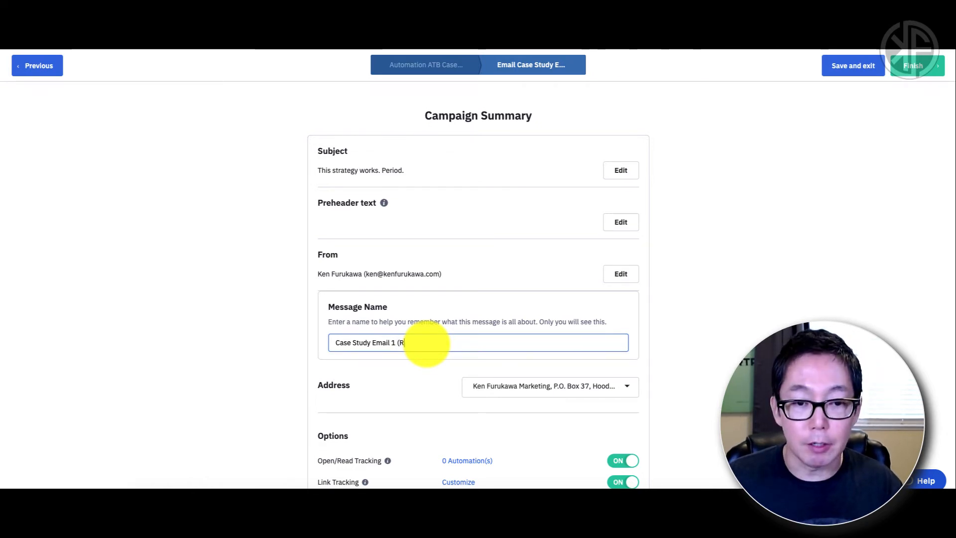
text(esend)
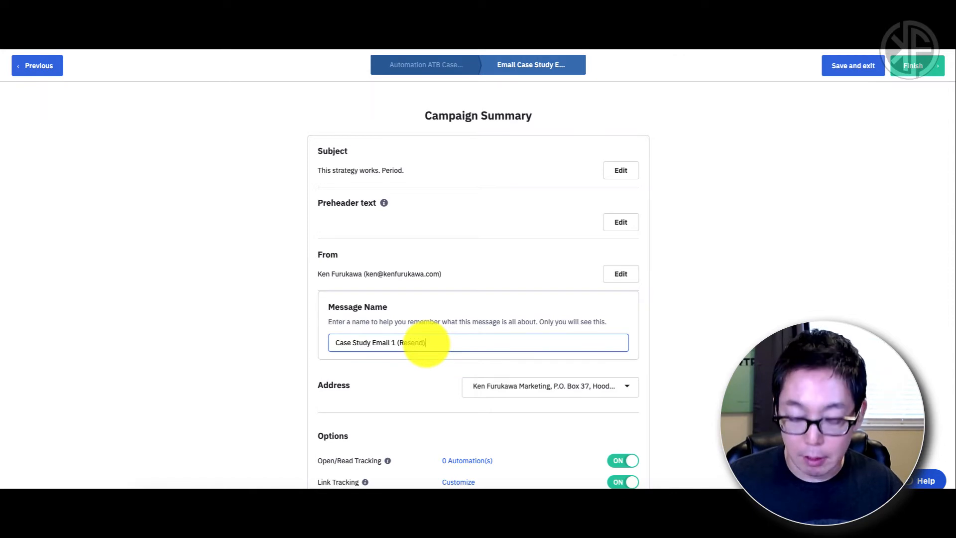
text())
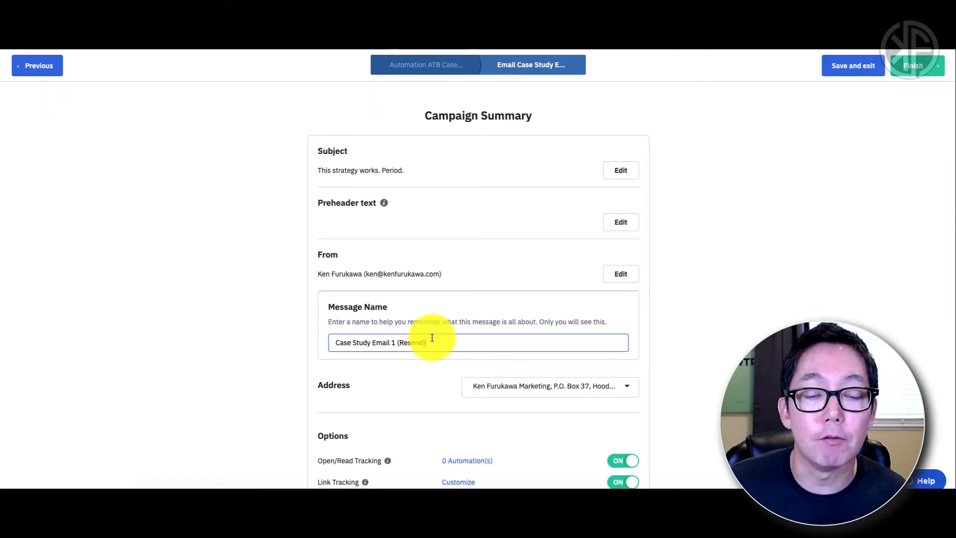
scroll(541, 350, down, 1)
scroll(540, 353, down, 3)
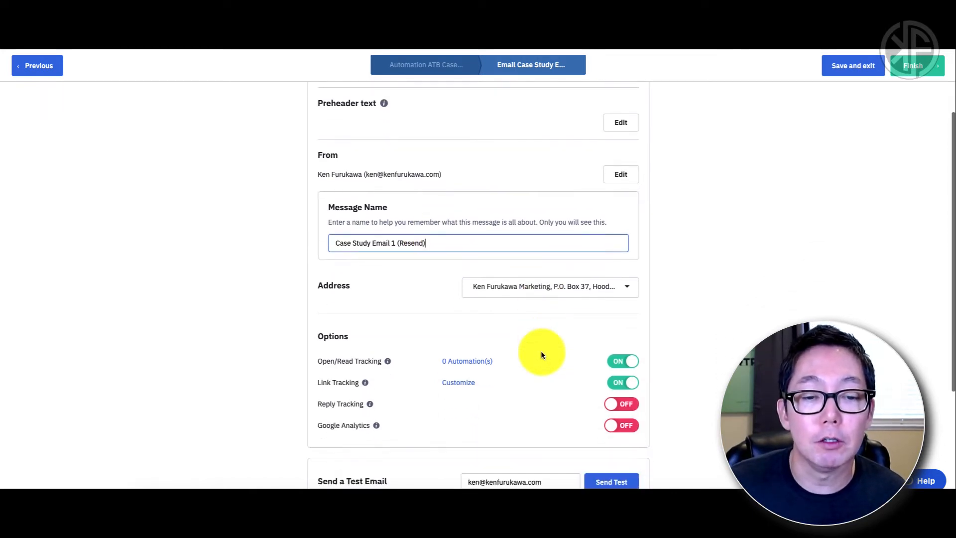
scroll(540, 353, up, 4)
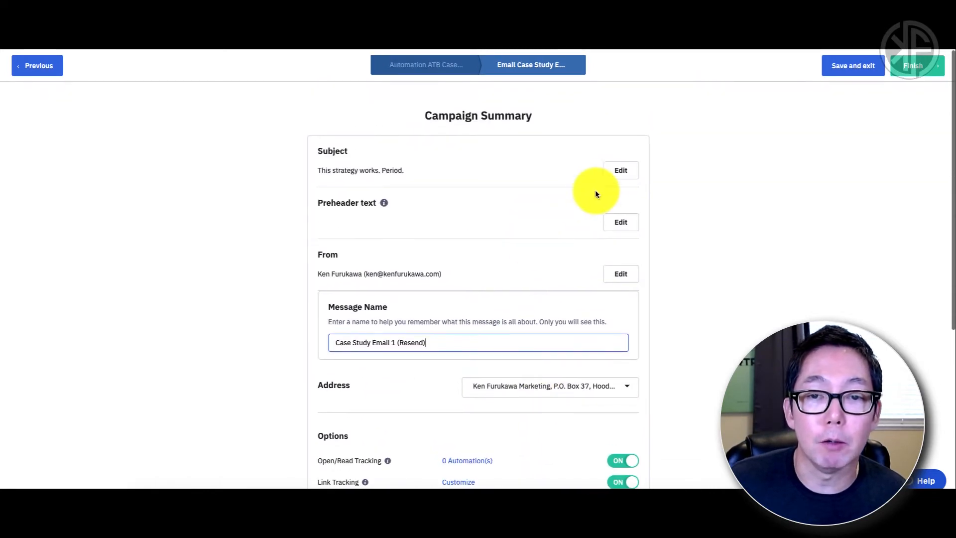
Step: Set both the email subject and the test subject to 'Learn the strategy I use'
click(622, 171)
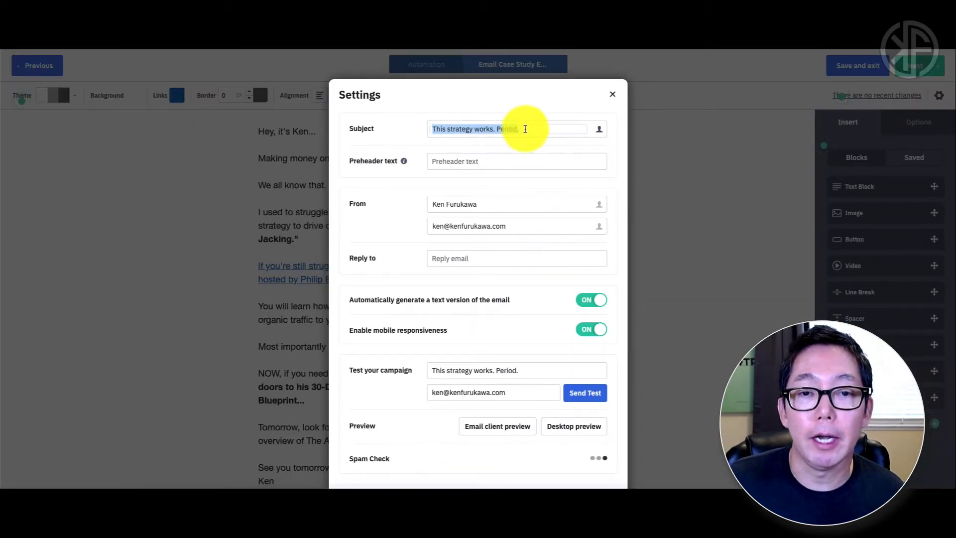
text(Learn the strategy I use)
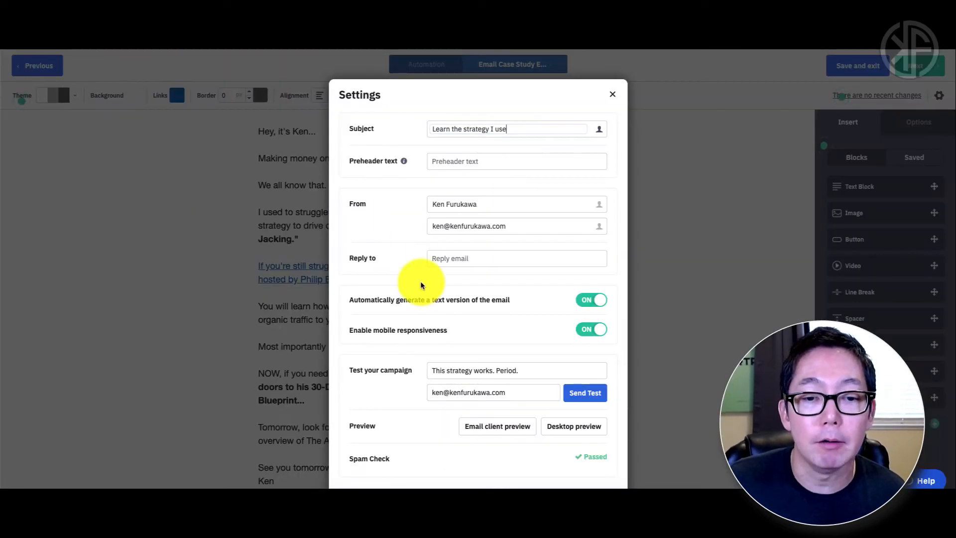
scroll(420, 284, down, 1)
drag(524, 336, 411, 337)
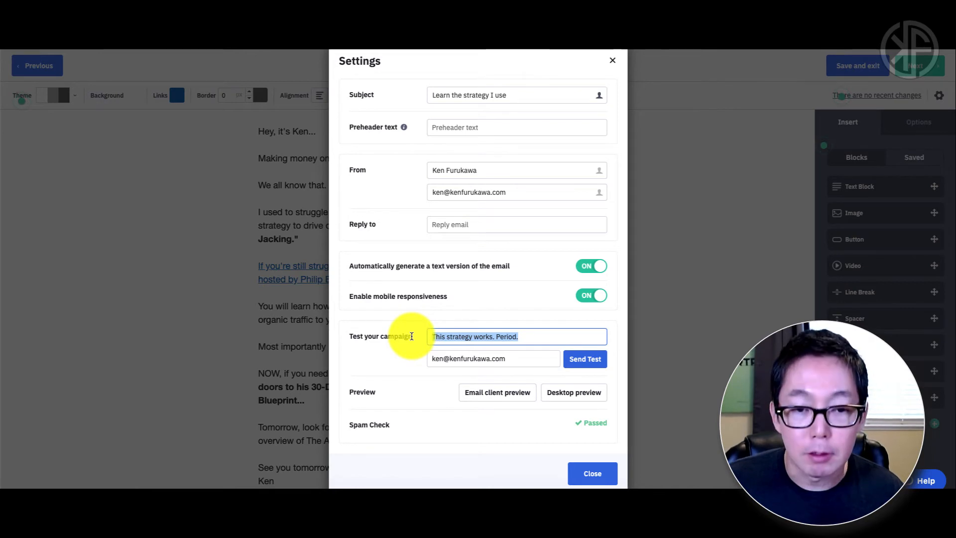
key(ctrl+v)
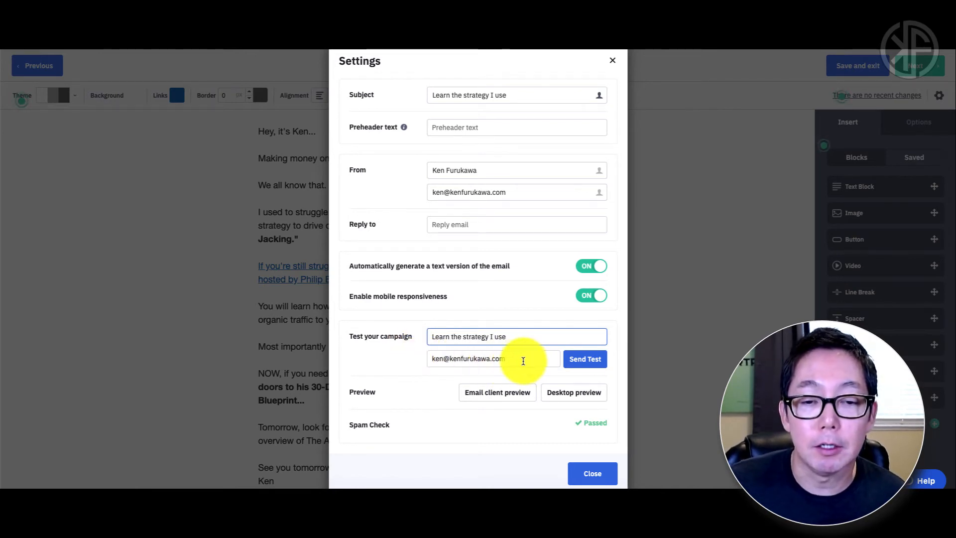
Step: Enter your own test recipient address and send a test copy of the email
click(523, 361)
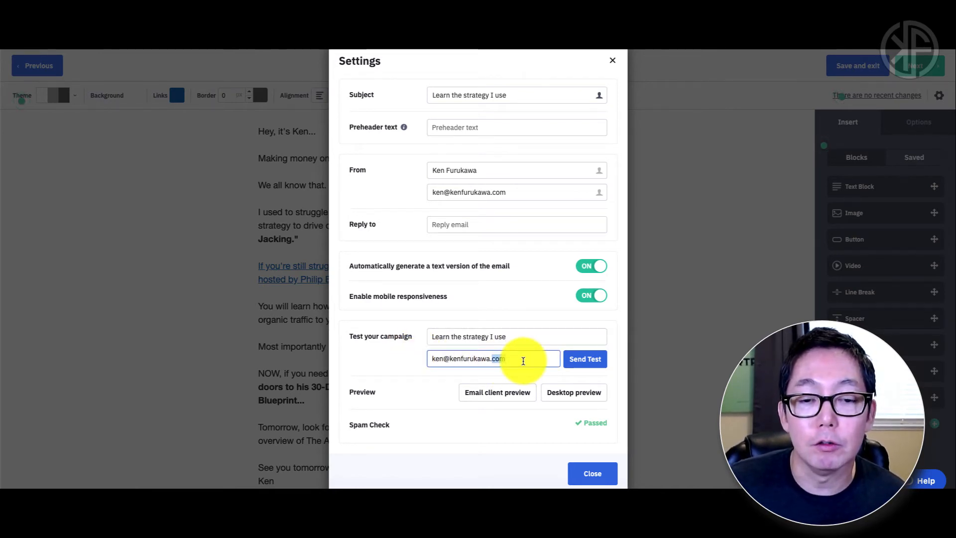
triple_click(523, 361)
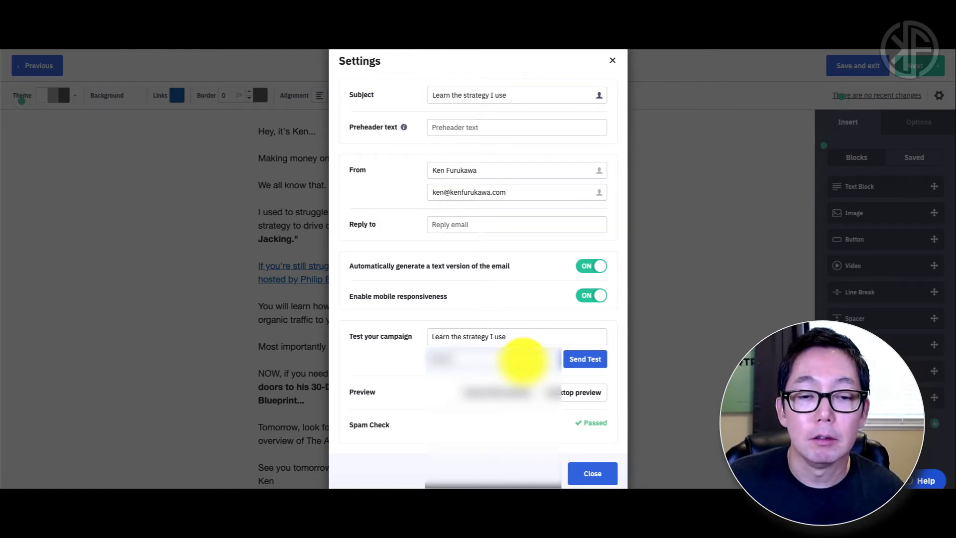
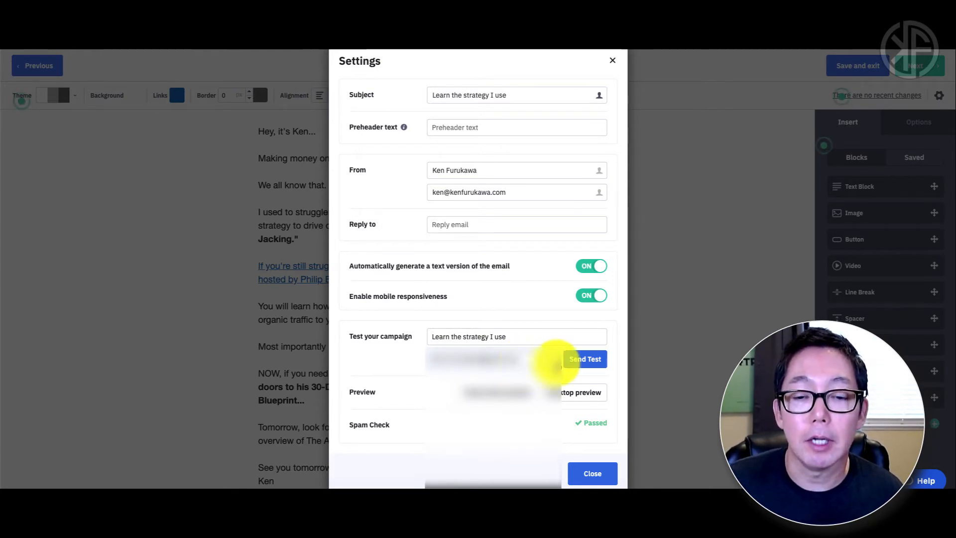
click(582, 360)
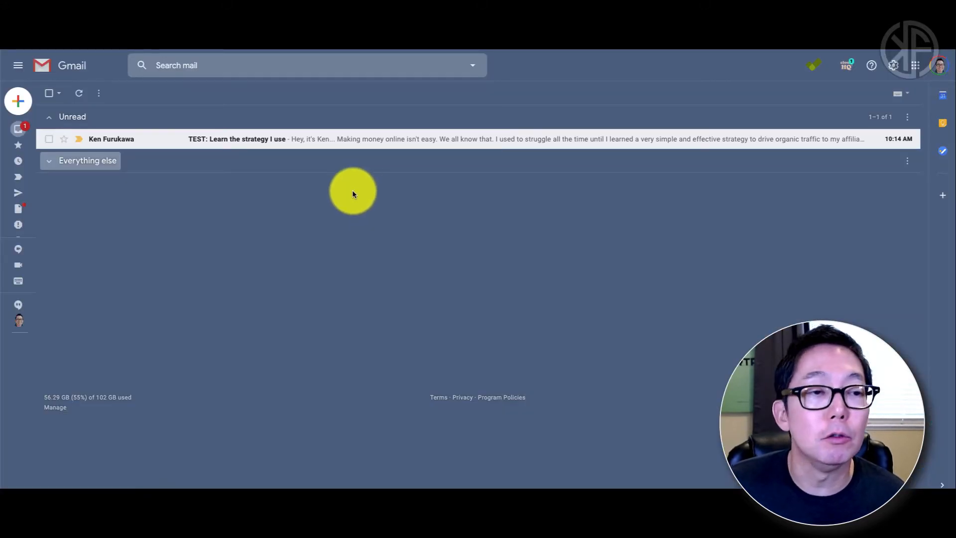
Step: Open the 'TEST: Learn the strategy I use' email in Gmail and always display its images
click(232, 143)
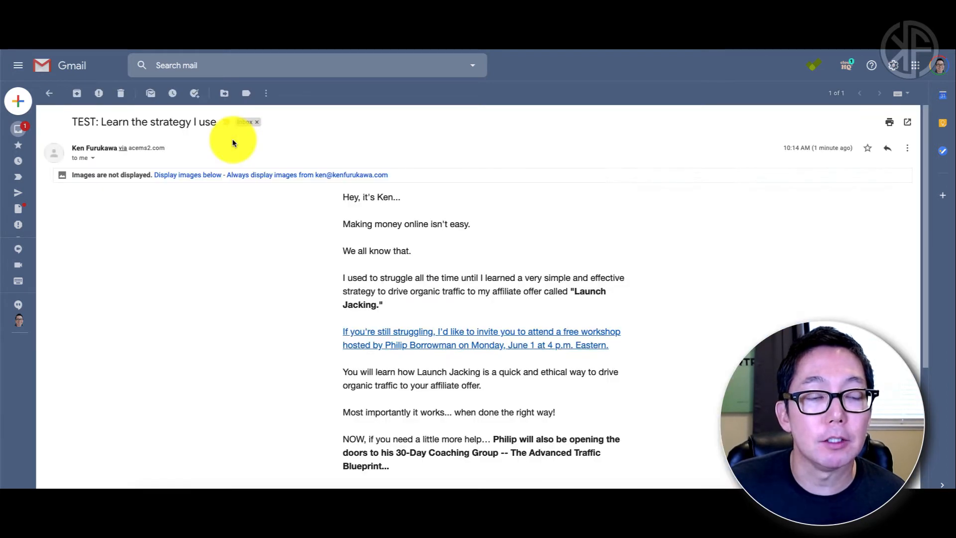
click(324, 176)
scroll(616, 237, down, 4)
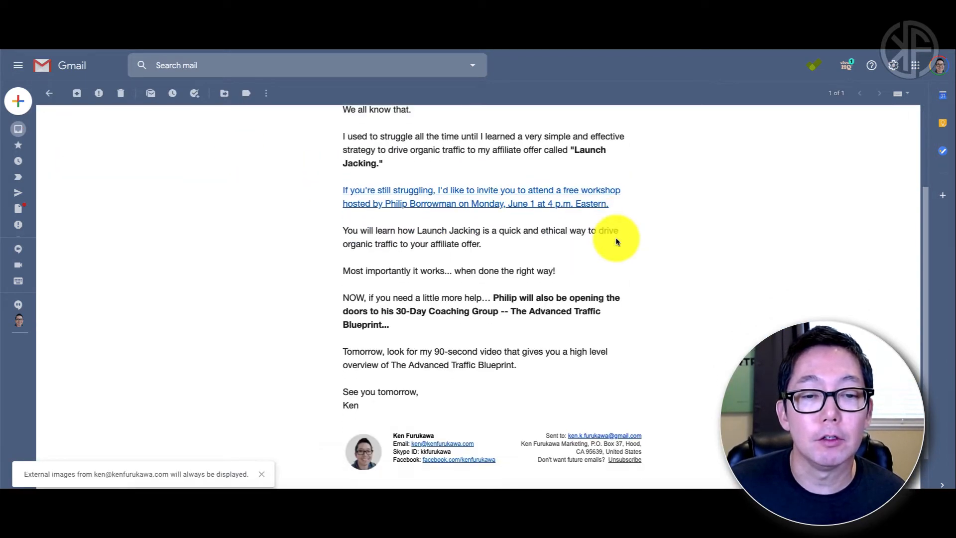
scroll(616, 239, up, 4)
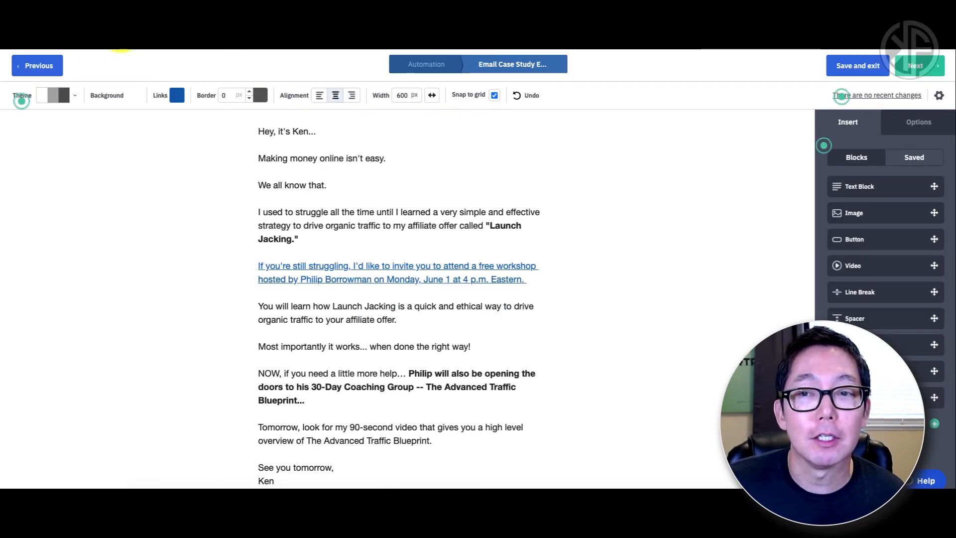
Step: Review the resend email and its Campaign Summary, then finish it to return to the automation
scroll(520, 273, down, 2)
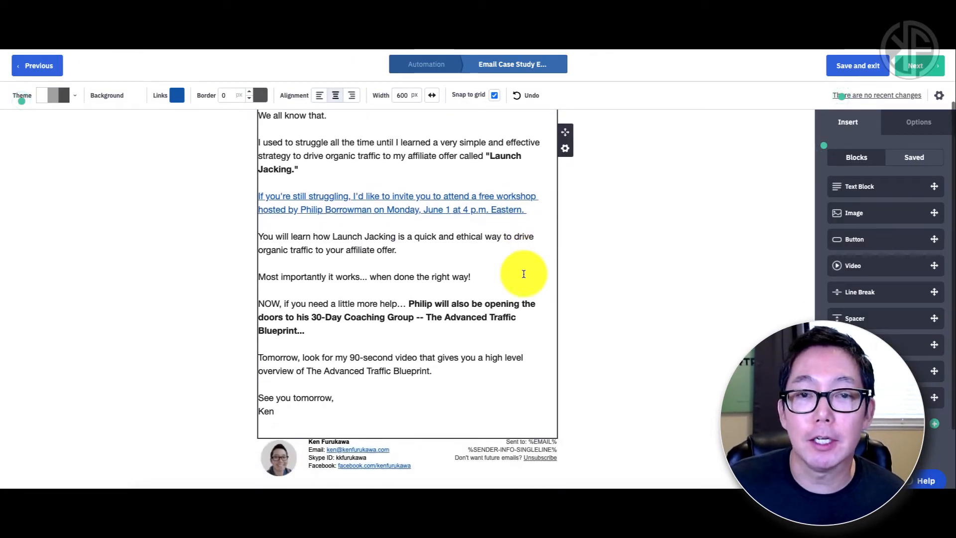
scroll(523, 273, up, 2)
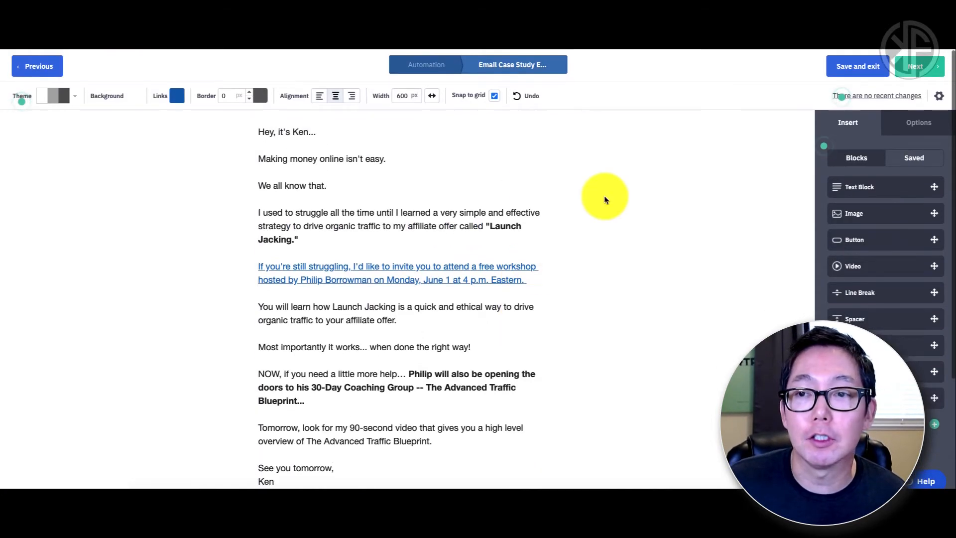
click(918, 70)
scroll(875, 126, down, 3)
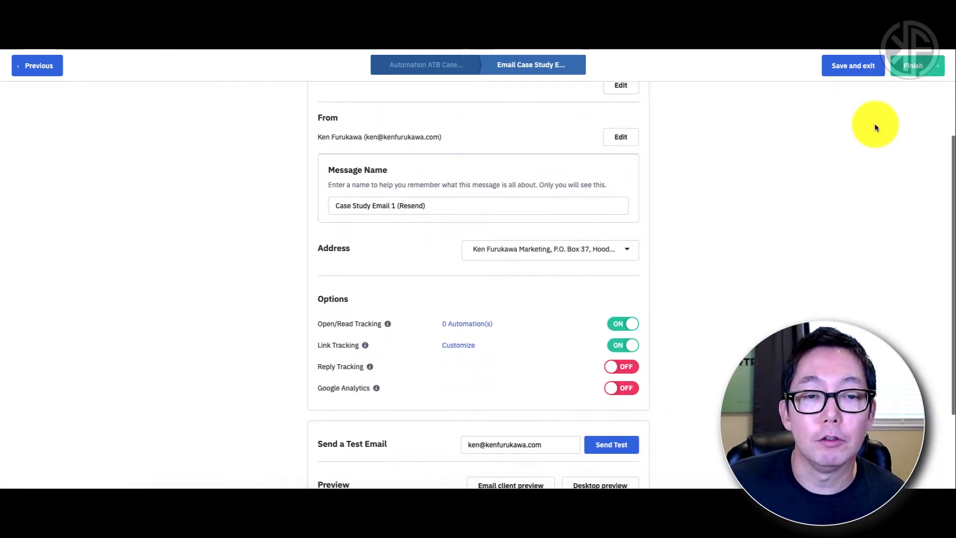
scroll(874, 124, down, 2)
scroll(874, 124, up, 3)
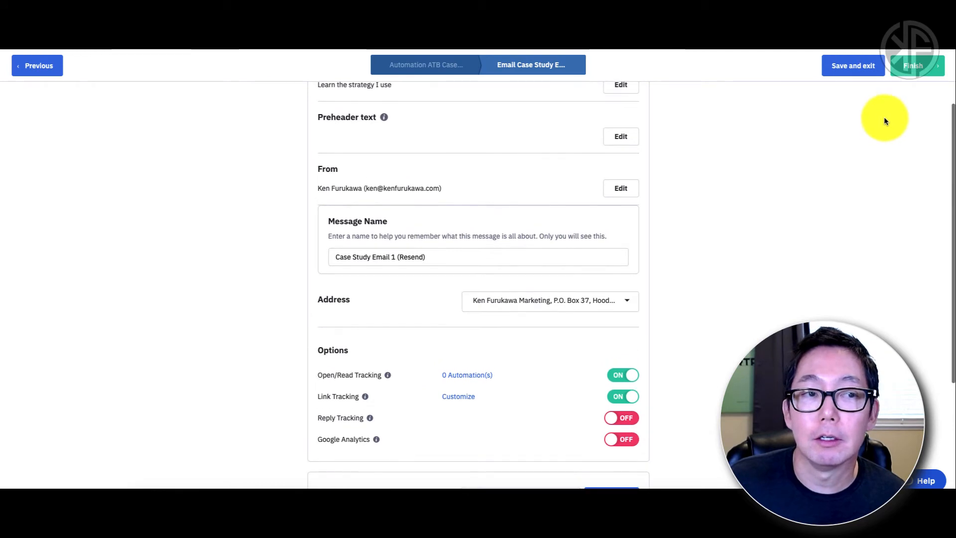
click(912, 70)
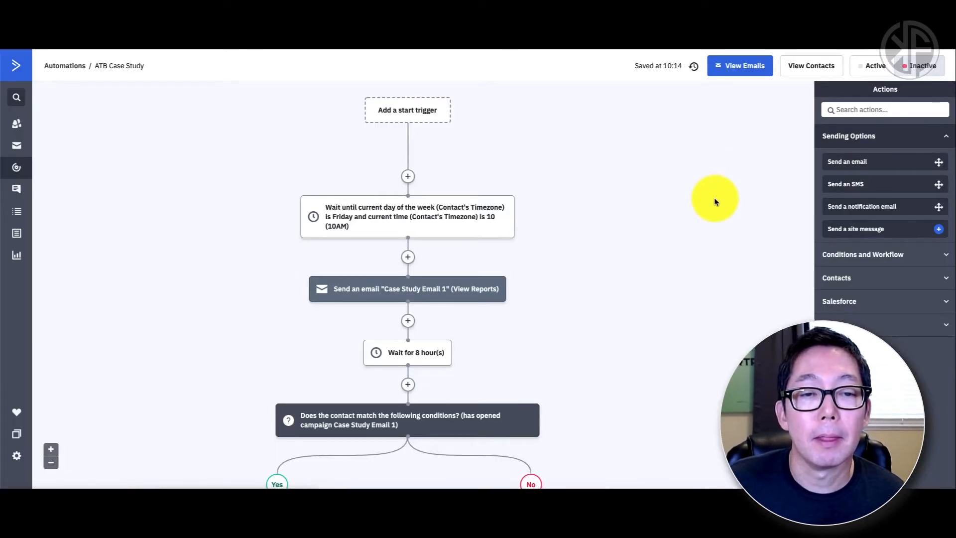
scroll(714, 197, down, 5)
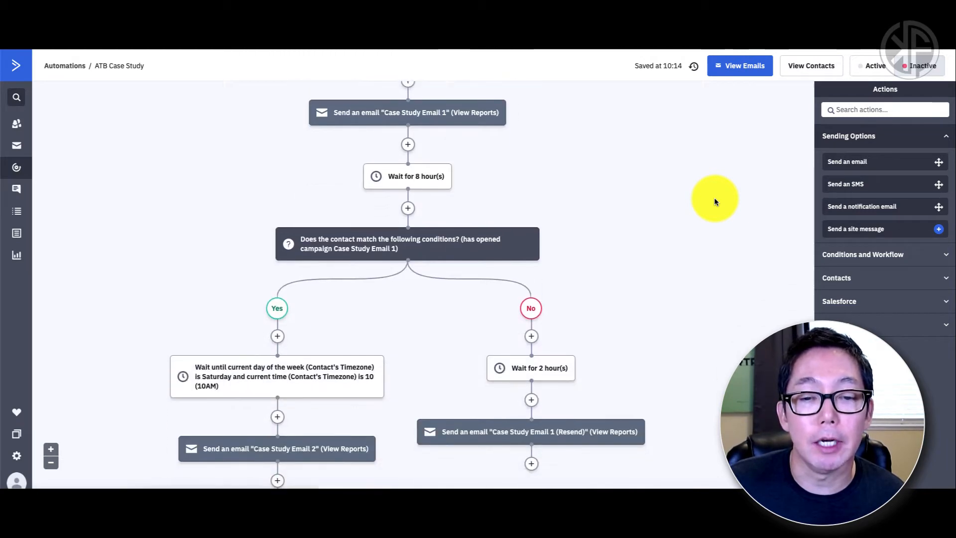
scroll(715, 201, up, 3)
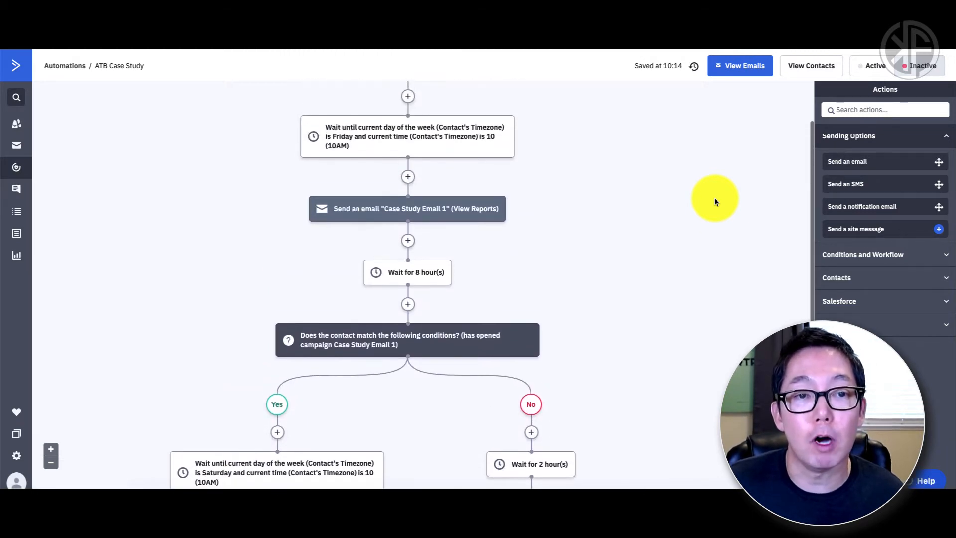
scroll(714, 197, up, 2)
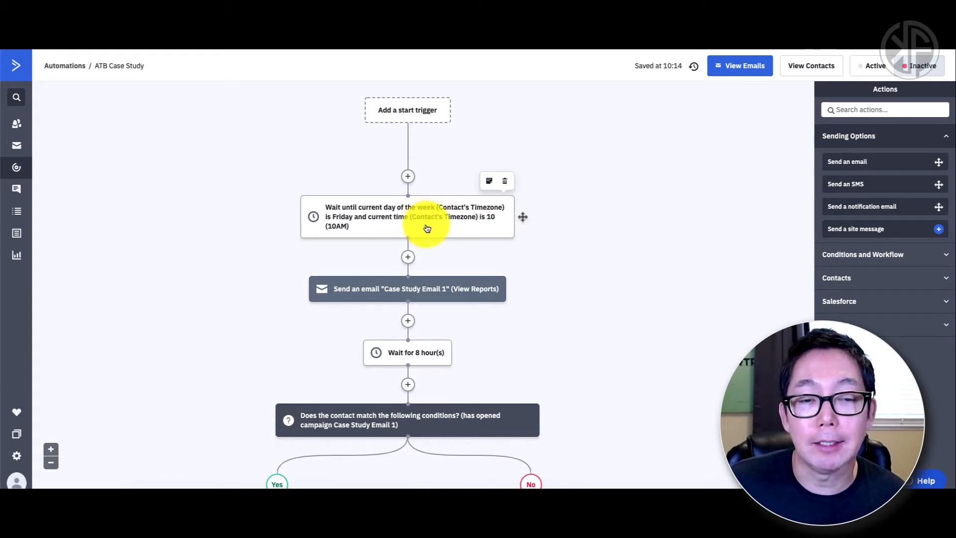
scroll(574, 292, down, 2)
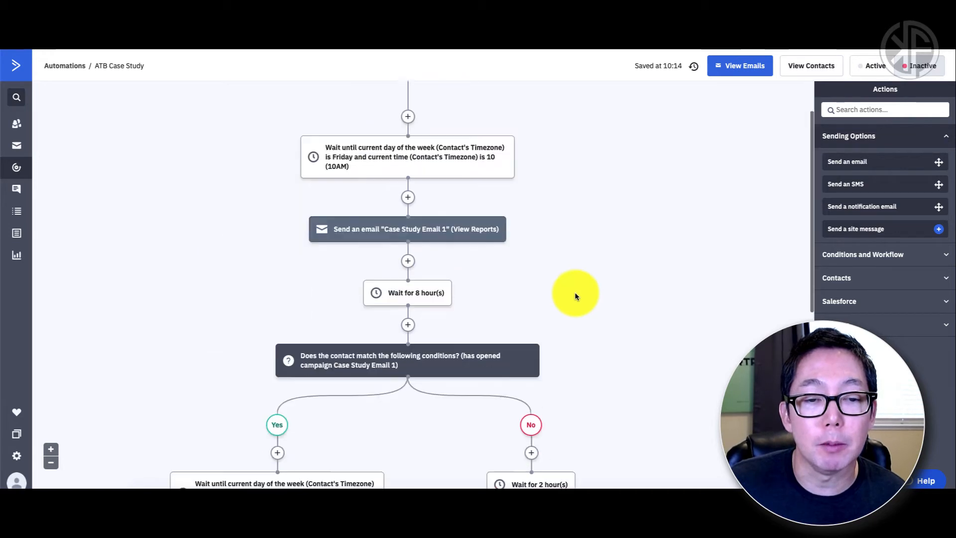
scroll(556, 261, down, 1)
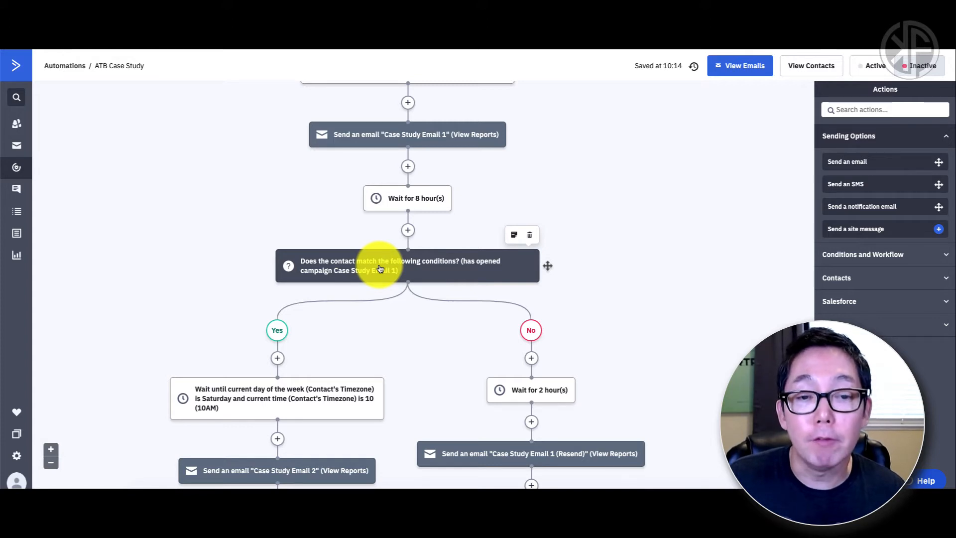
scroll(380, 268, down, 1)
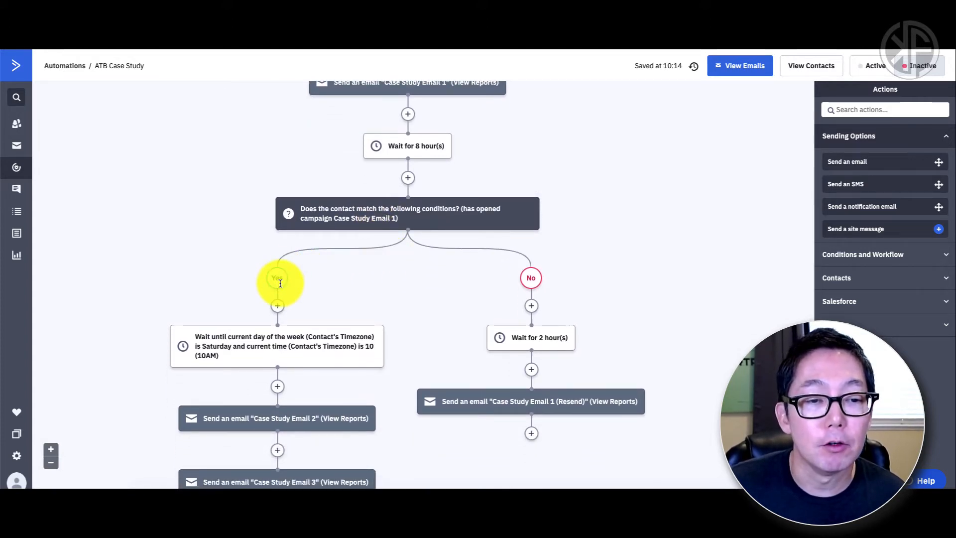
scroll(186, 303, down, 1)
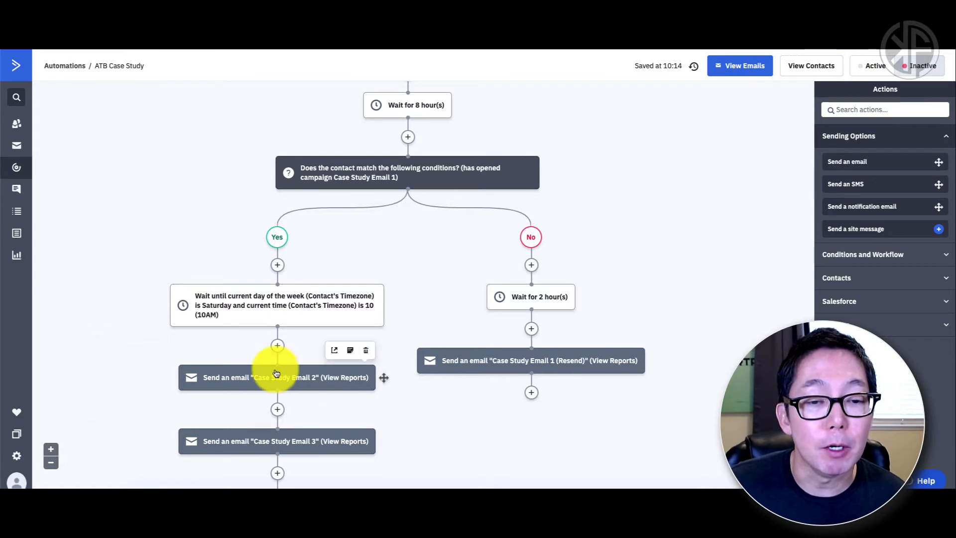
mouse_move(276, 373)
scroll(410, 242, up, 2)
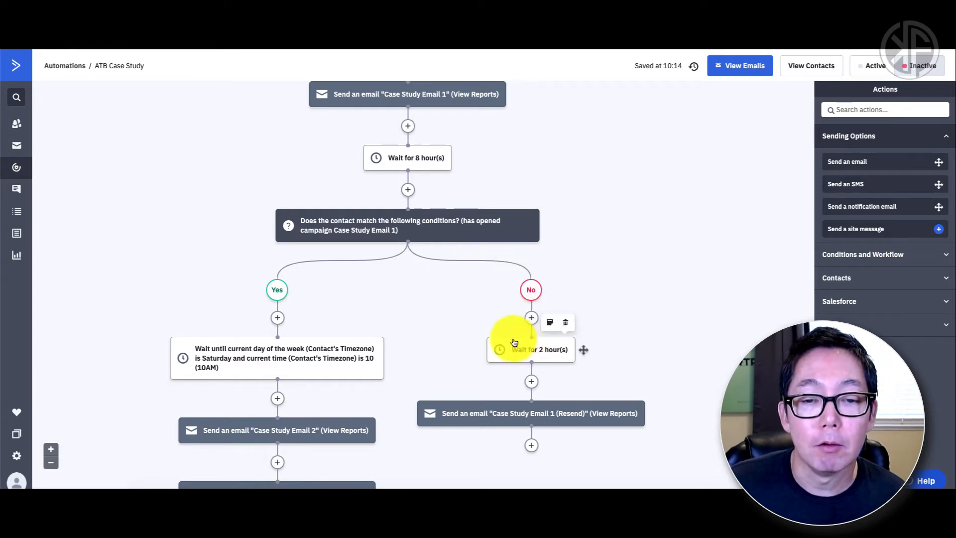
mouse_move(534, 402)
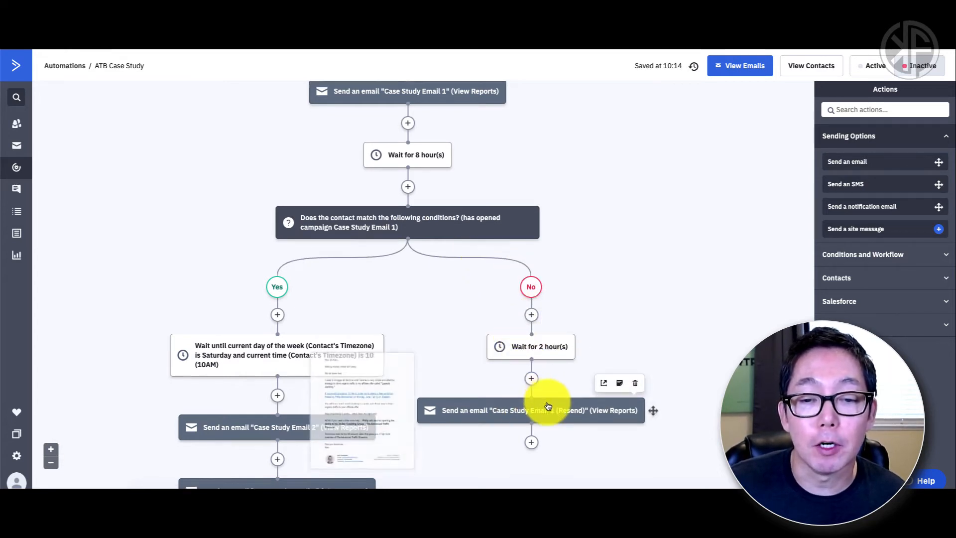
scroll(534, 403, down, 1)
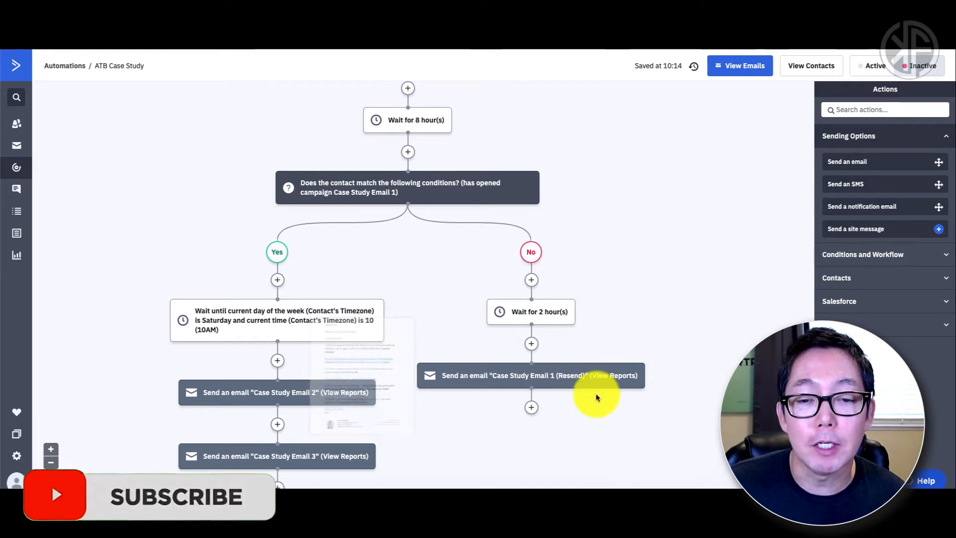
Step: Add a Go to step after Case Study Email 1 (Resend) targeting the Yes branch's Saturday 10AM wait
click(531, 409)
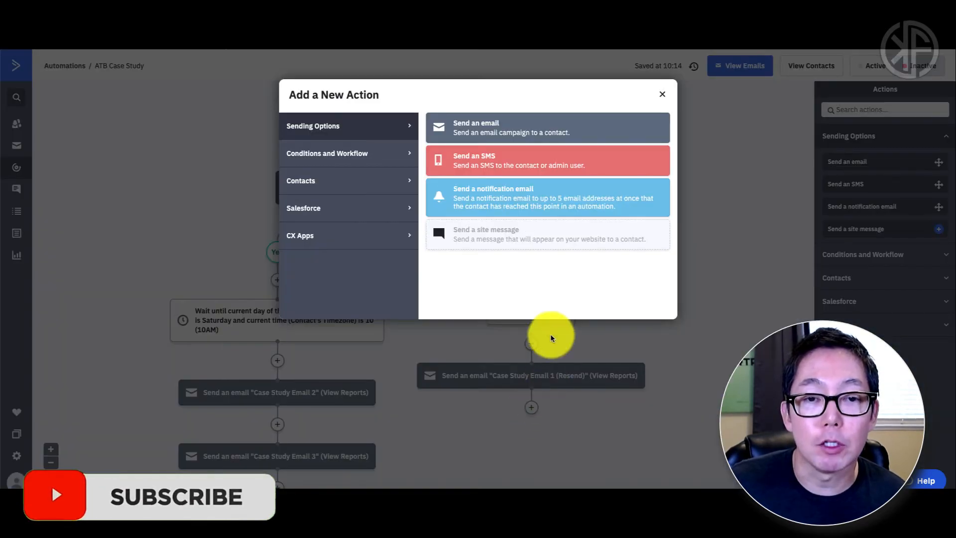
click(343, 155)
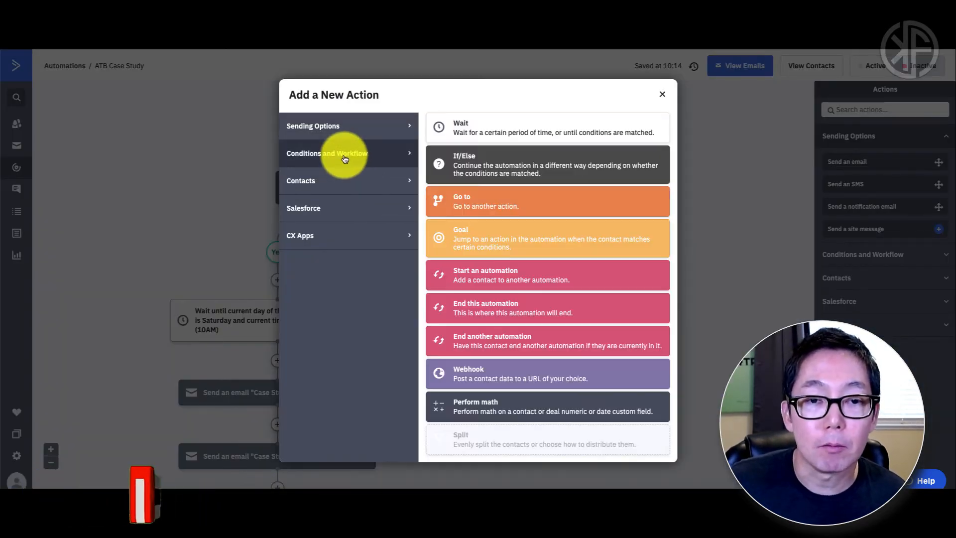
click(495, 203)
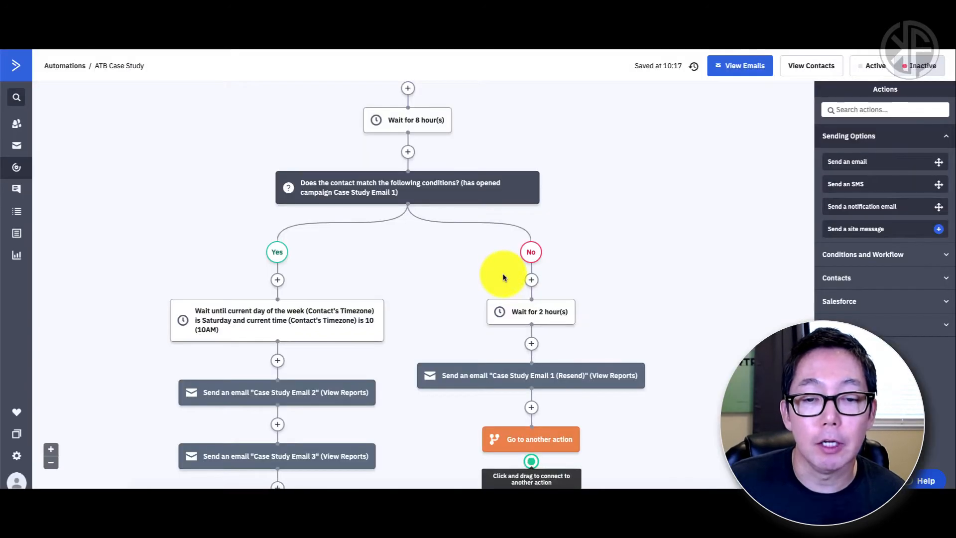
drag(531, 461, 275, 305)
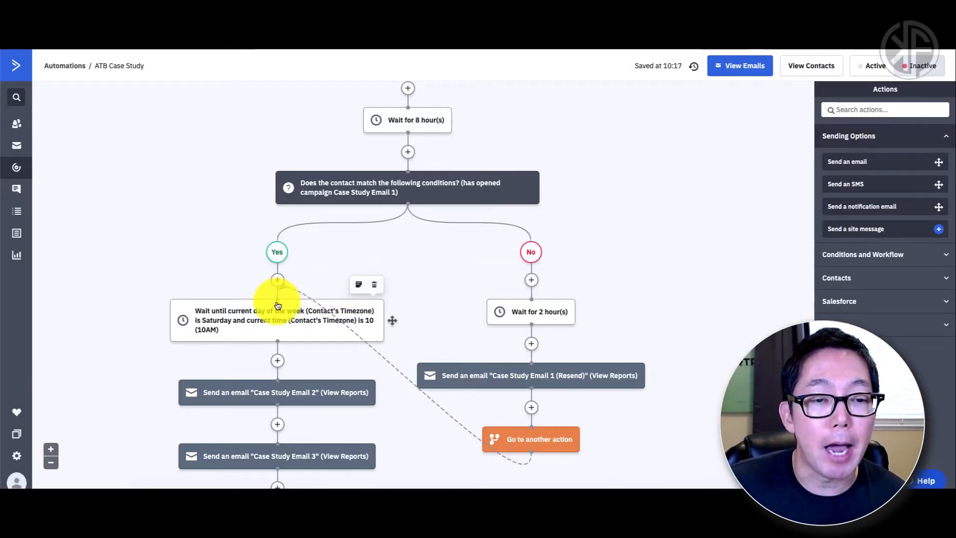
scroll(597, 351, down, 1)
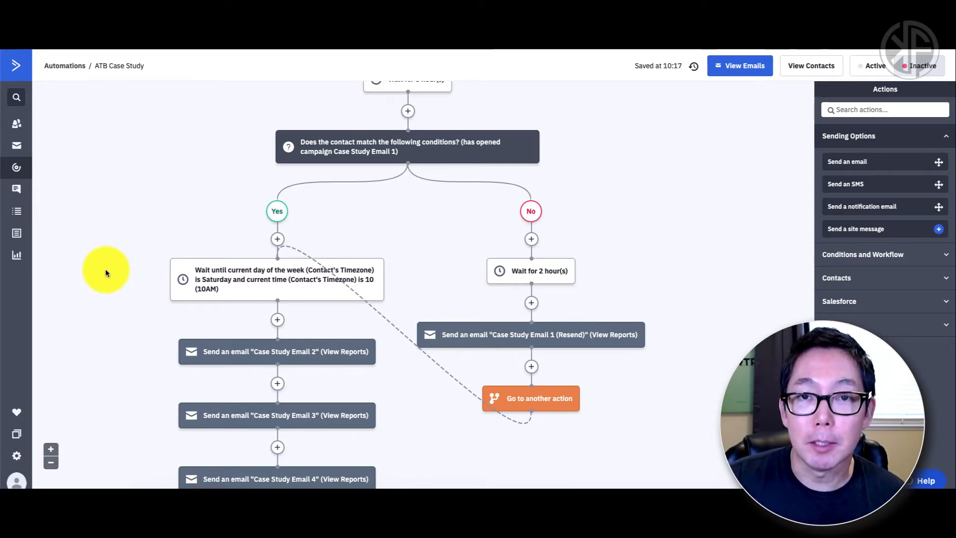
scroll(105, 272, down, 5)
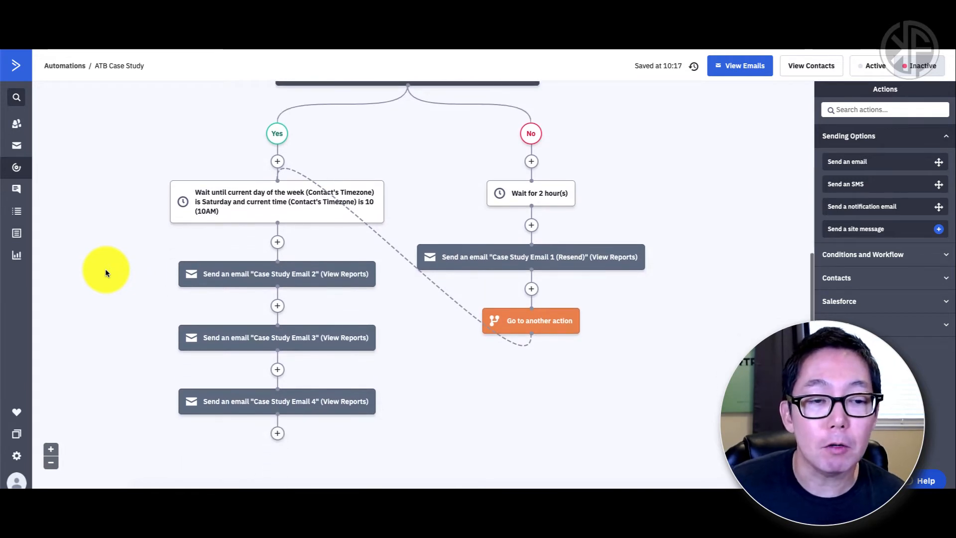
scroll(106, 272, down, 1)
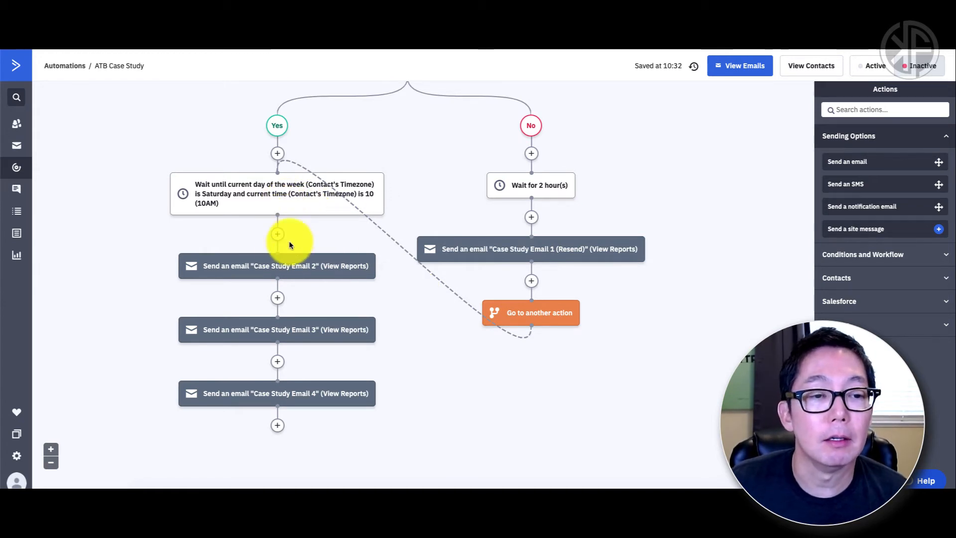
mouse_move(293, 267)
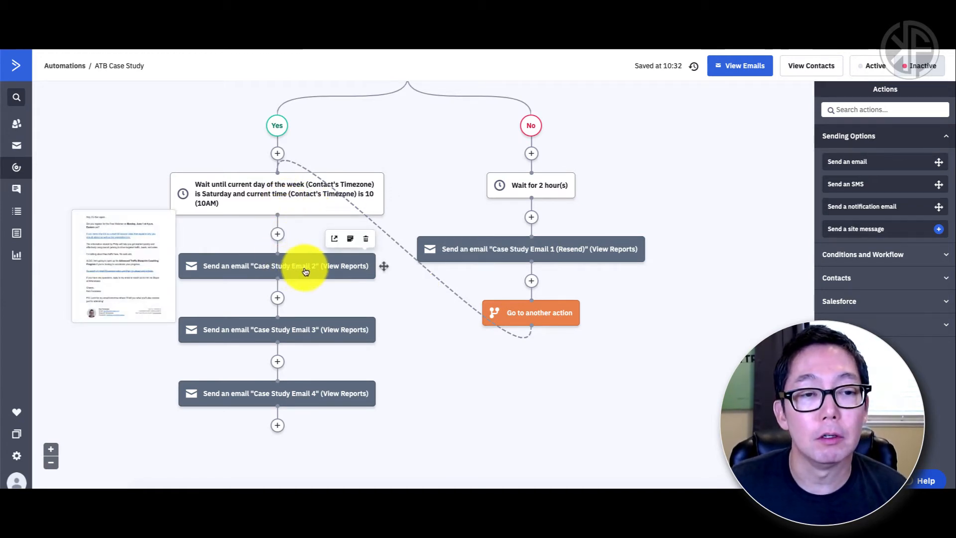
scroll(305, 272, up, 3)
scroll(305, 272, down, 3)
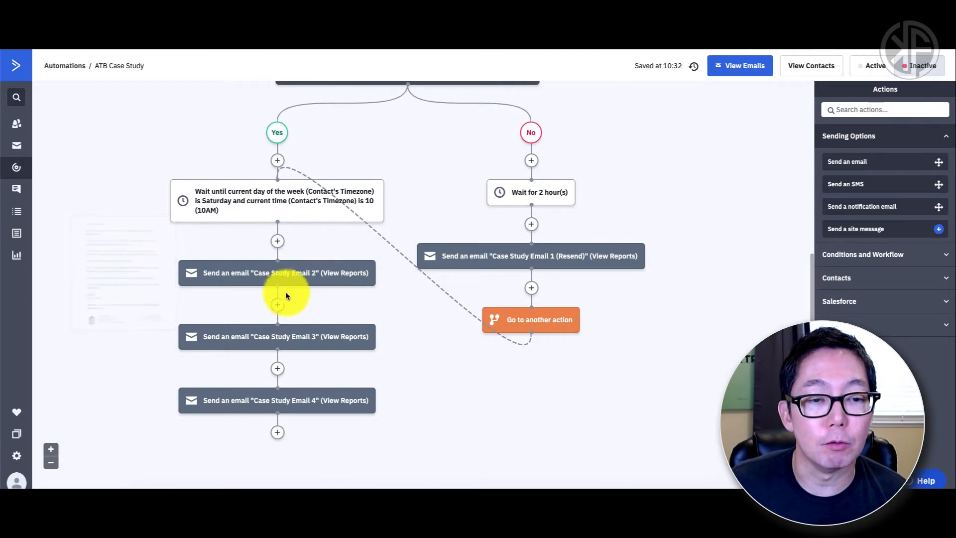
Step: Insert a Wait for 8 hour(s) step between Case Study Email 2 and Case Study Email 3
click(278, 305)
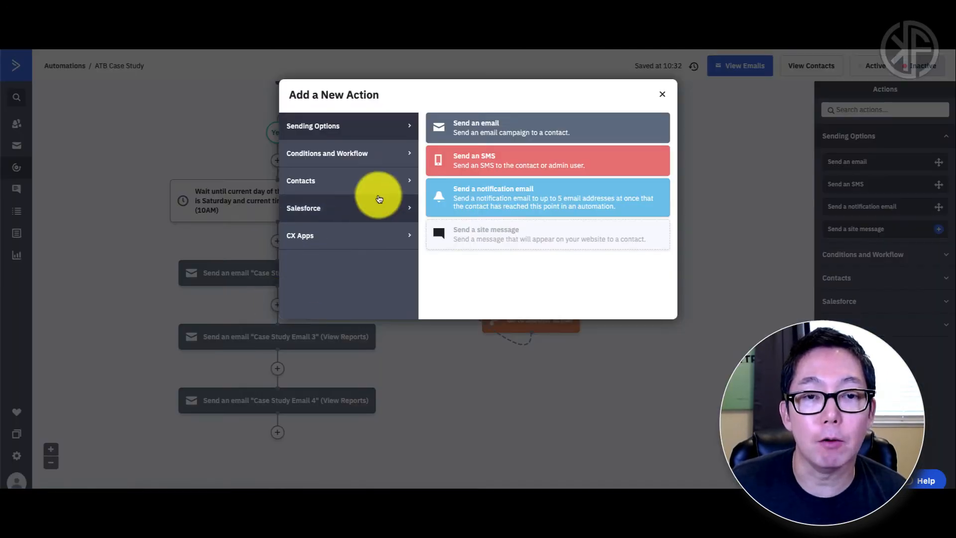
click(356, 158)
click(455, 131)
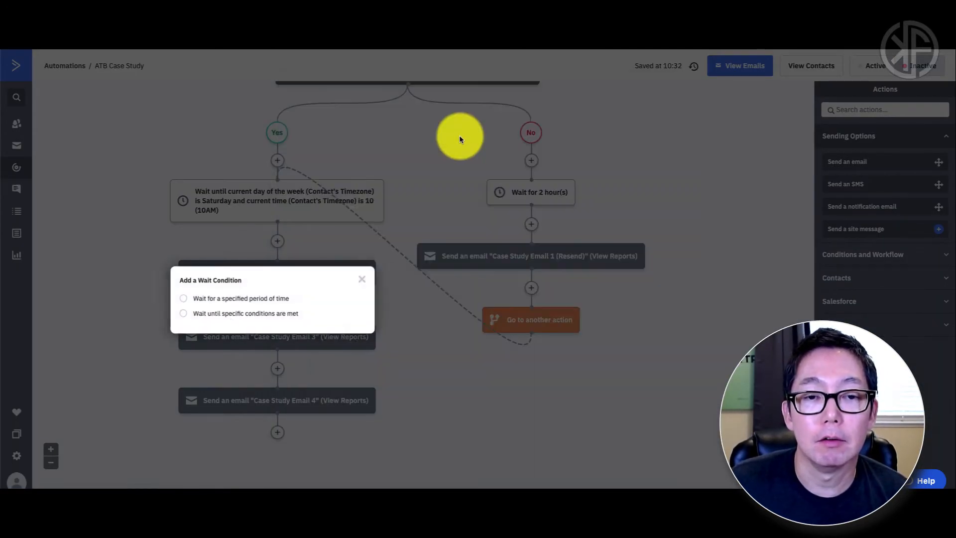
click(241, 299)
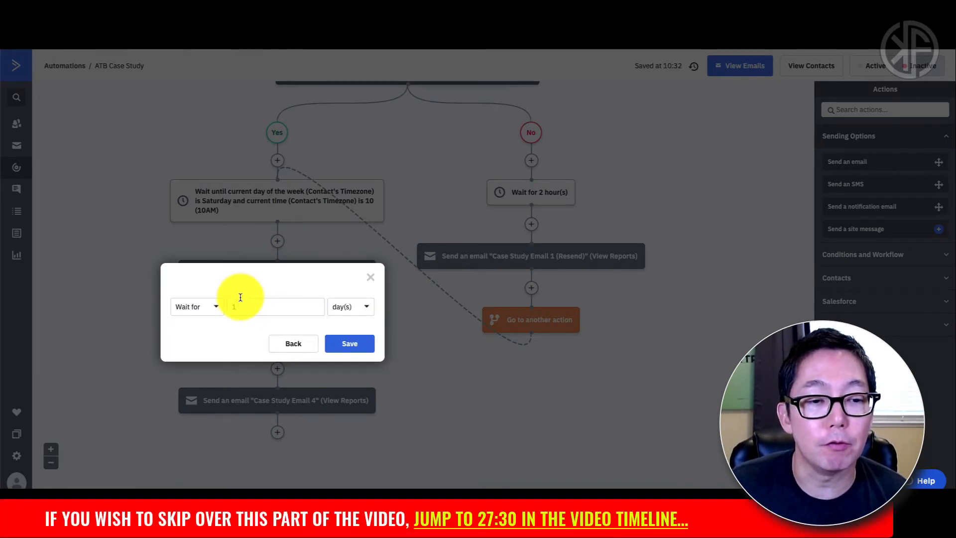
click(266, 309)
text(1)
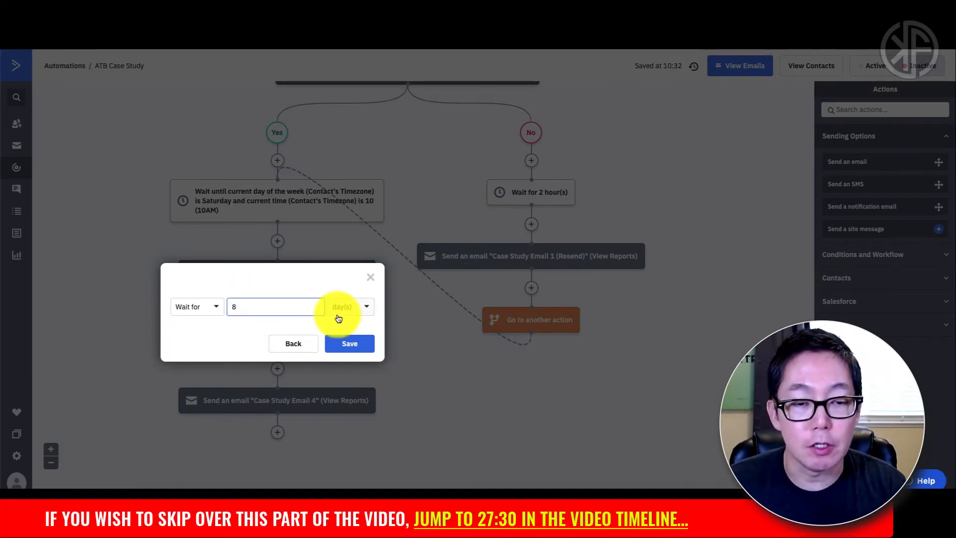
click(343, 307)
click(346, 343)
click(347, 343)
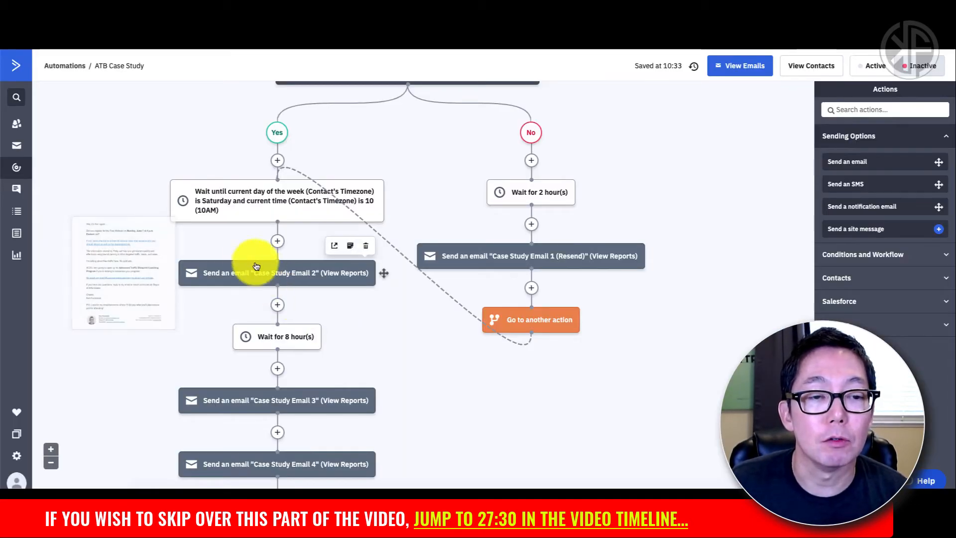
scroll(292, 341, down, 1)
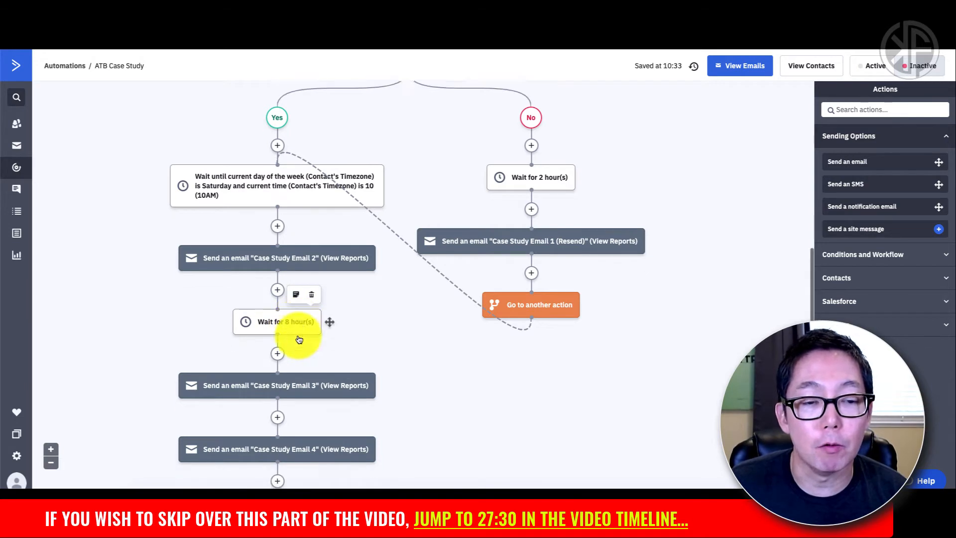
mouse_move(363, 340)
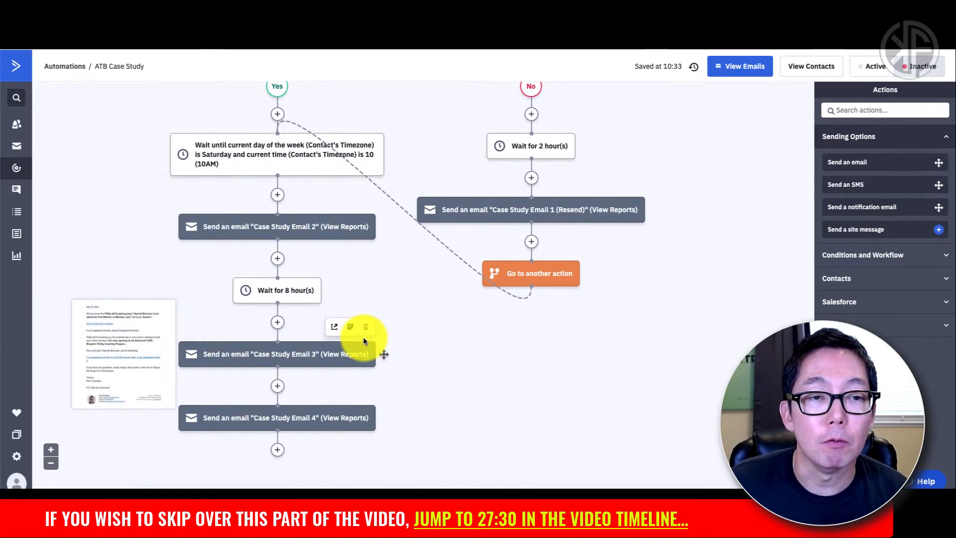
scroll(363, 337, up, 5)
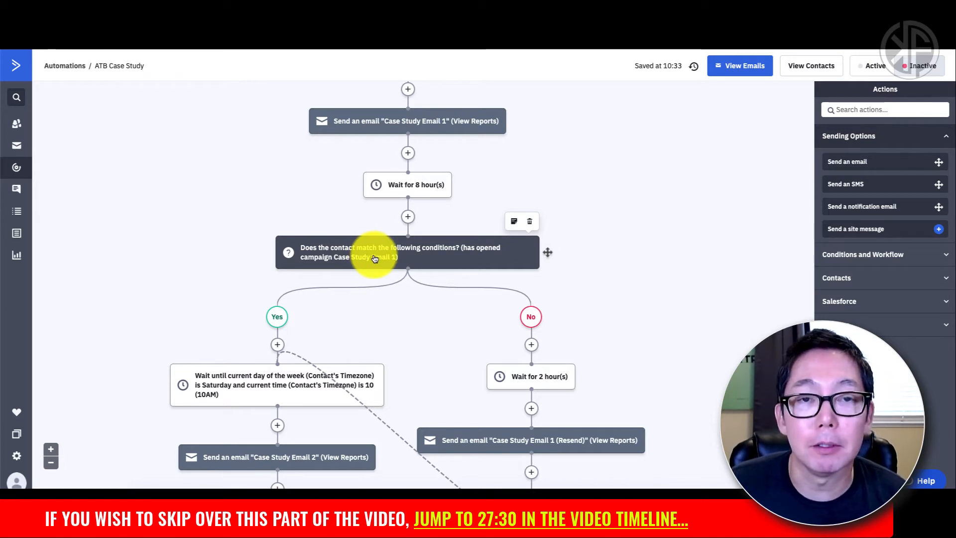
scroll(374, 258, down, 5)
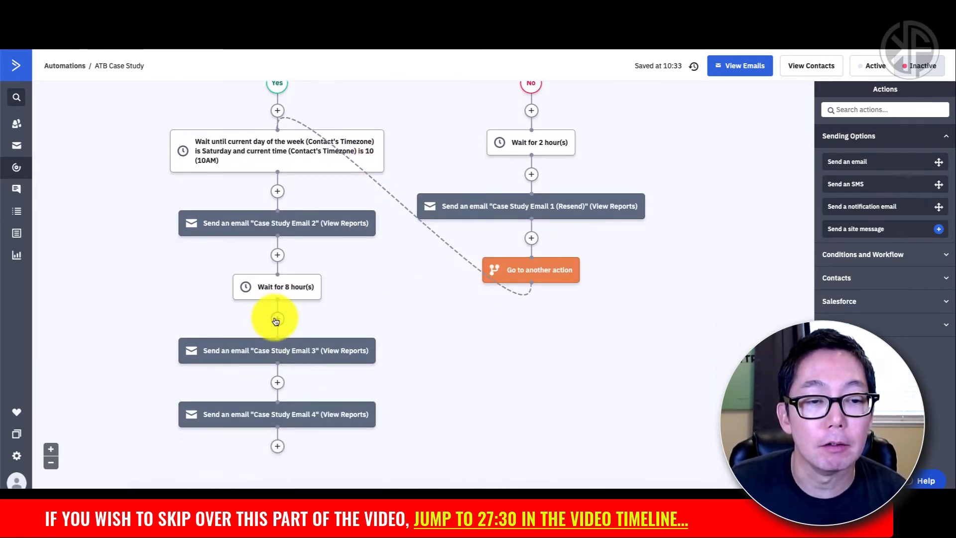
Step: Add an If/Else split after the 8-hour wait with condition 'Has opened Case Study Email 2'
click(277, 319)
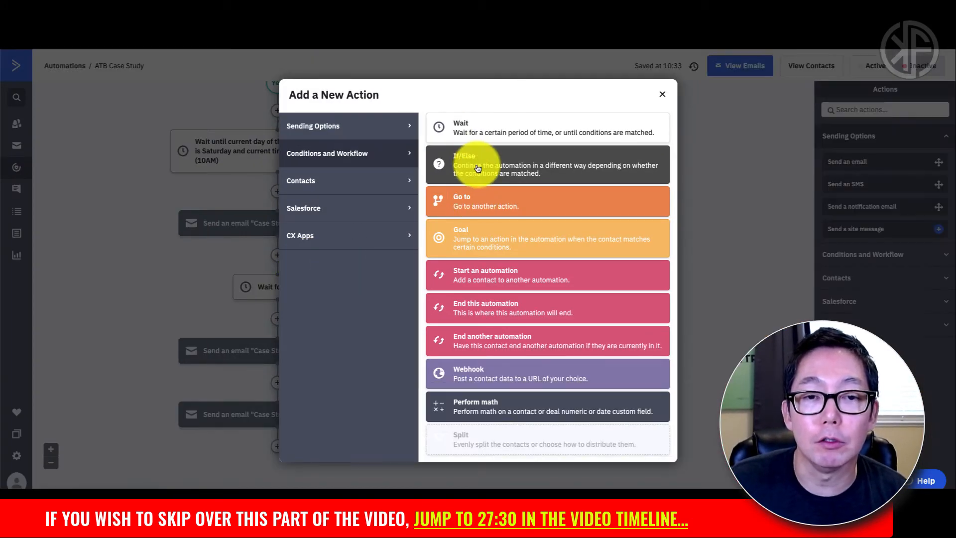
click(476, 167)
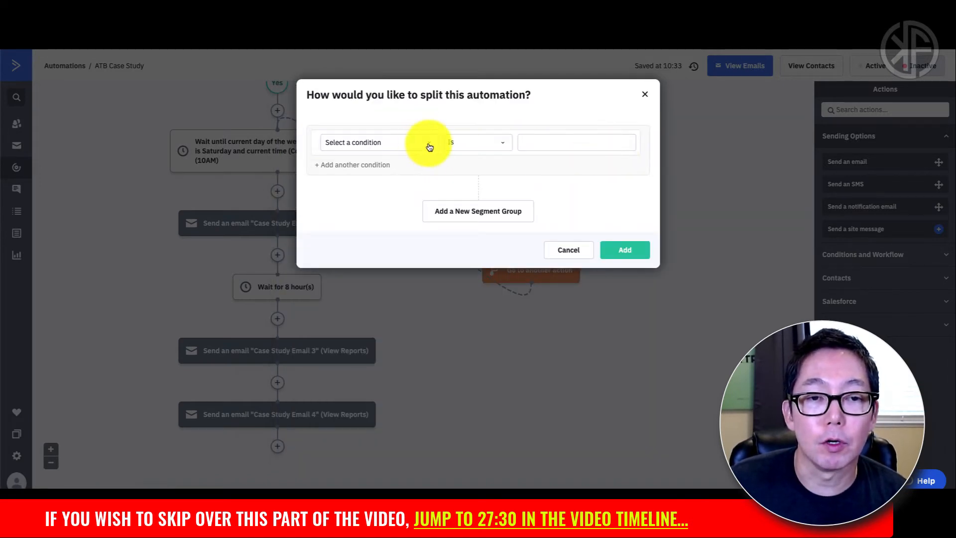
click(429, 146)
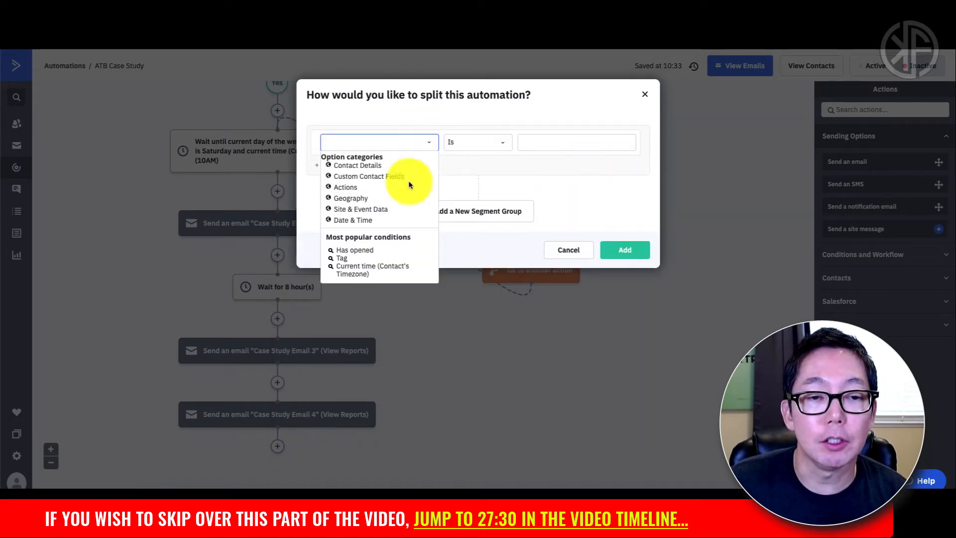
click(358, 254)
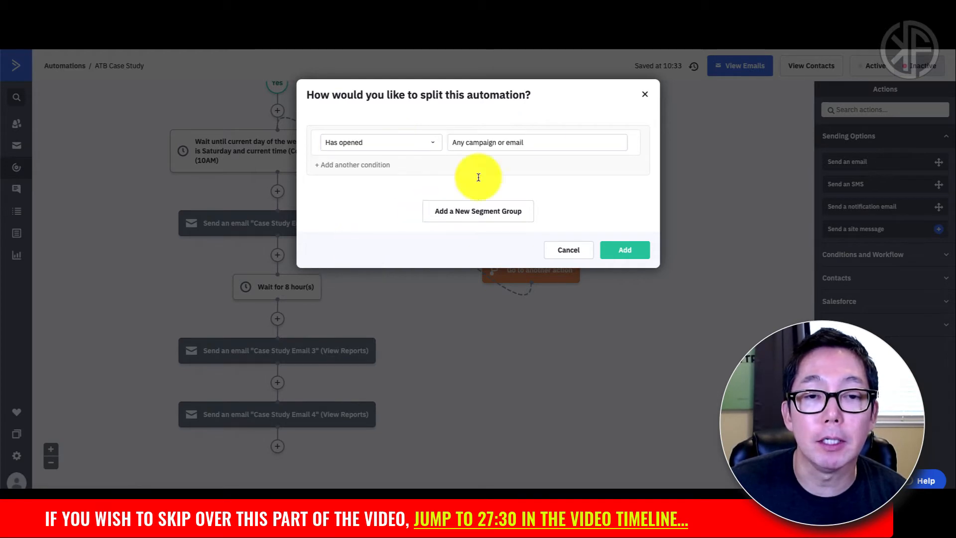
click(533, 144)
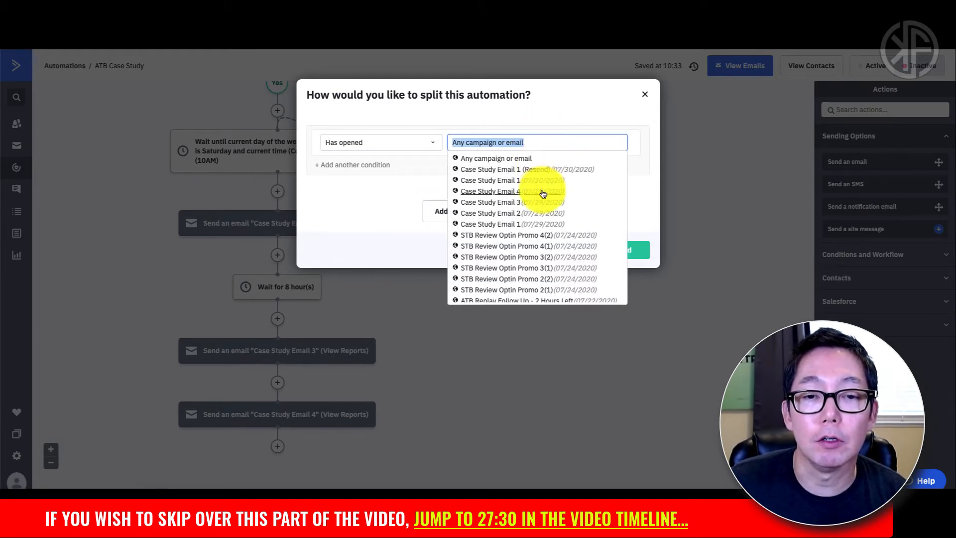
click(535, 214)
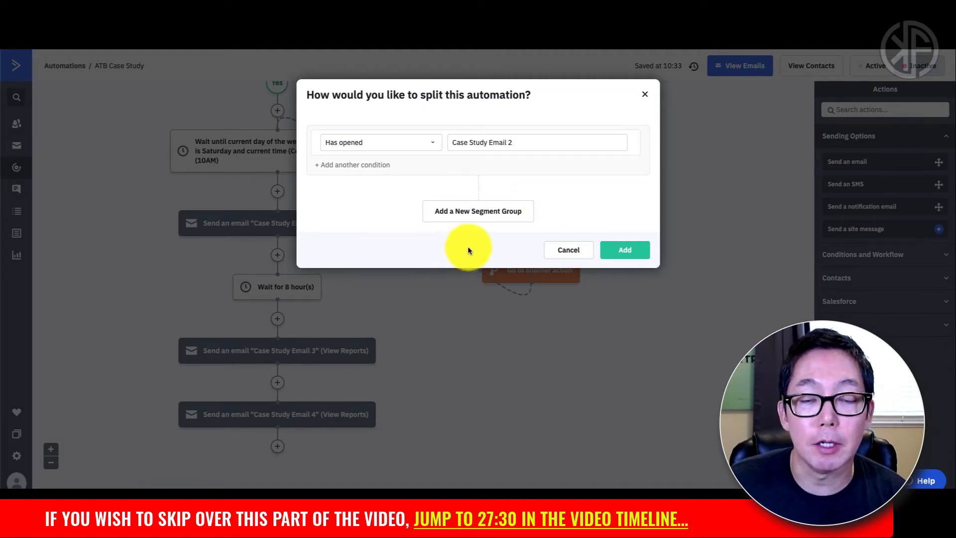
click(614, 254)
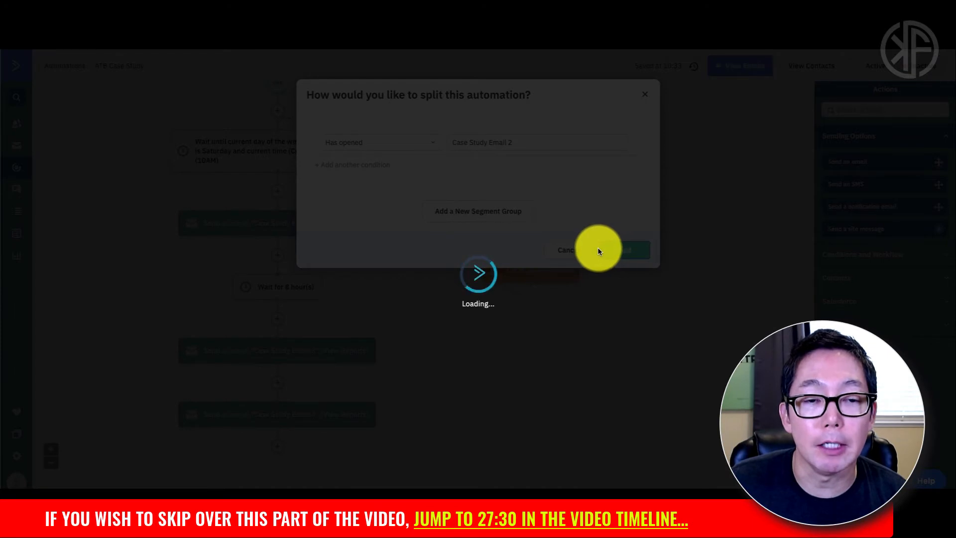
scroll(459, 263, down, 3)
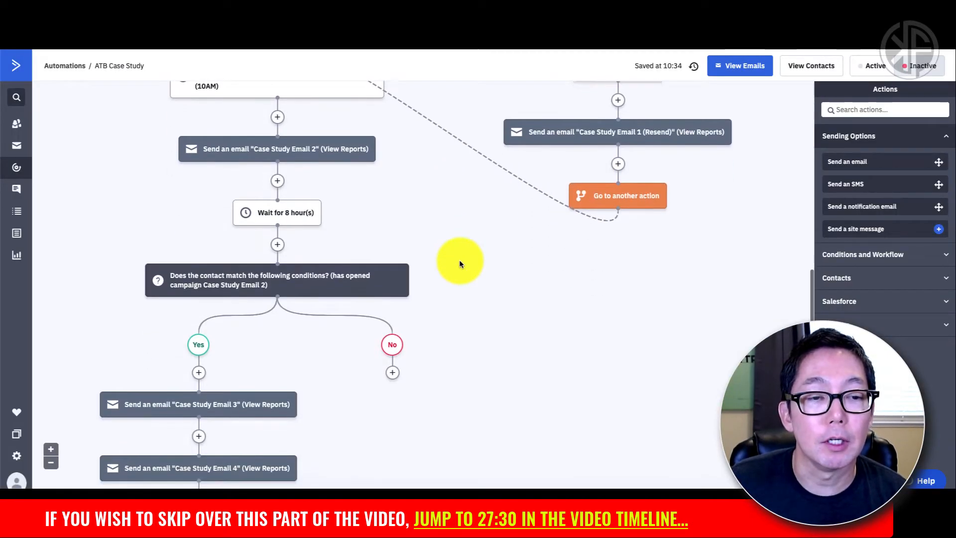
mouse_move(285, 200)
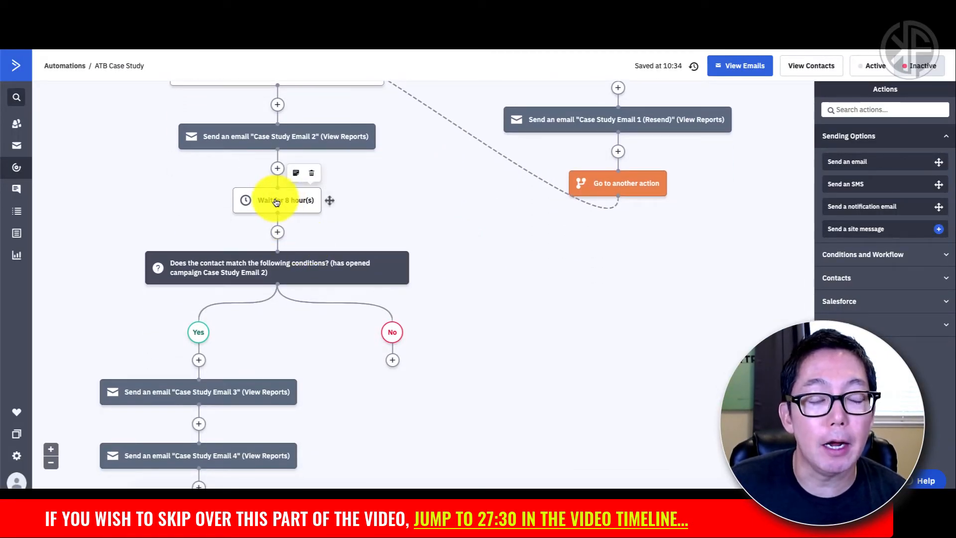
mouse_move(261, 264)
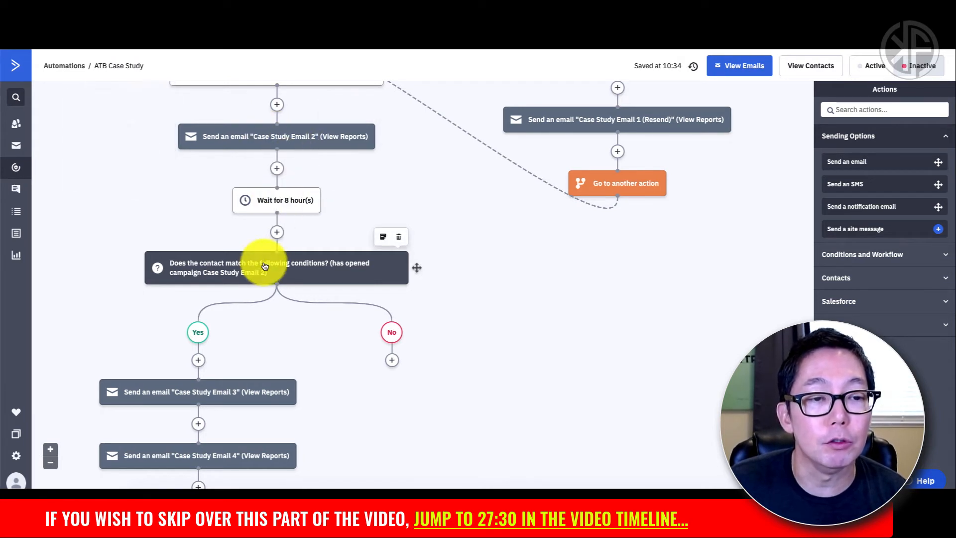
scroll(272, 276, down, 2)
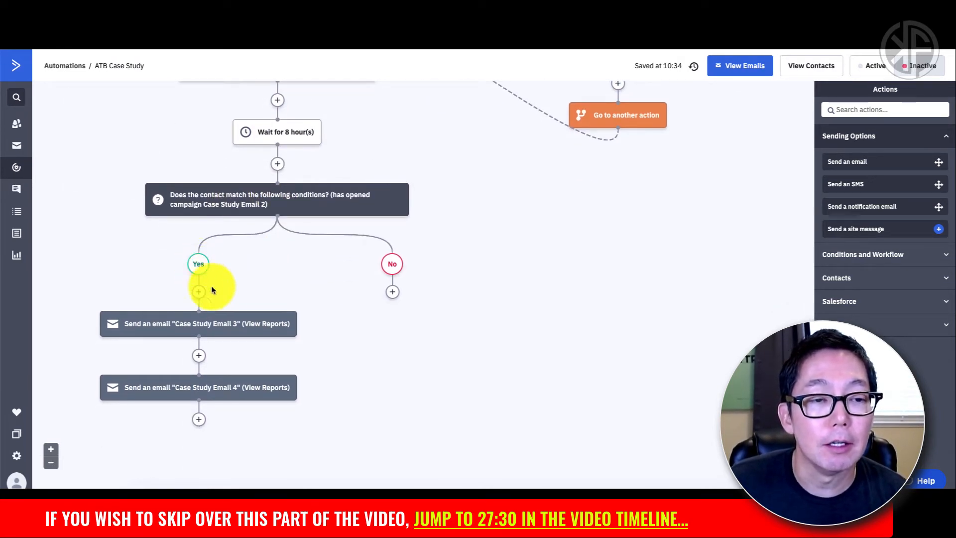
mouse_move(224, 329)
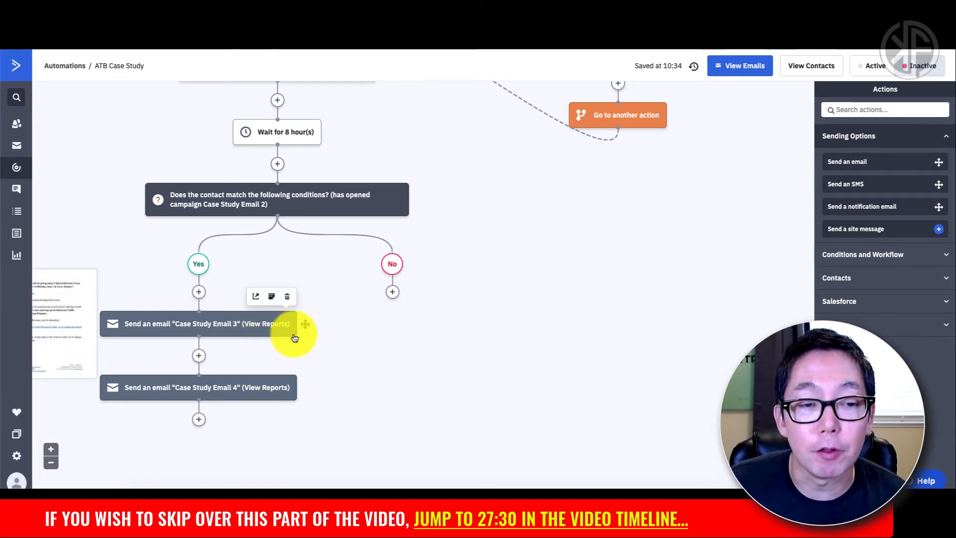
scroll(236, 301, up, 3)
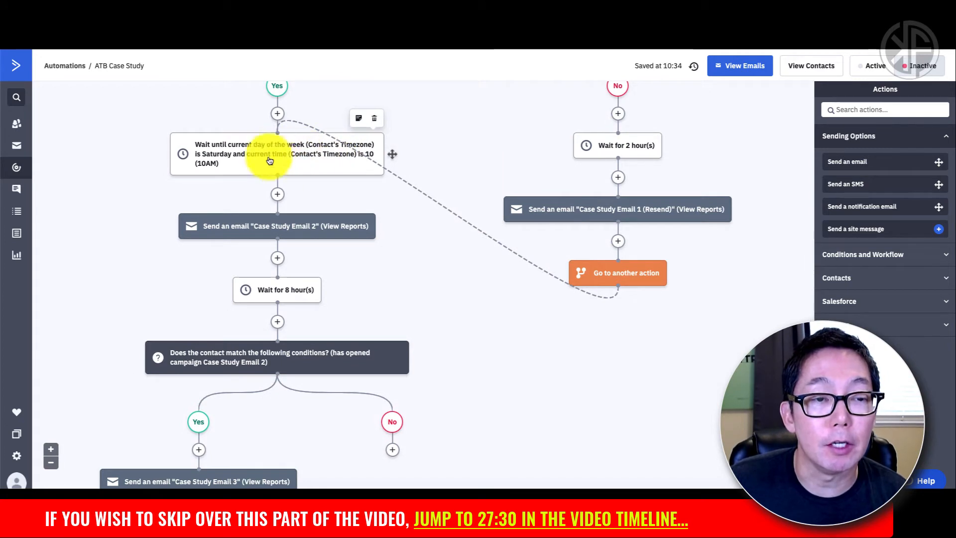
scroll(305, 274, down, 4)
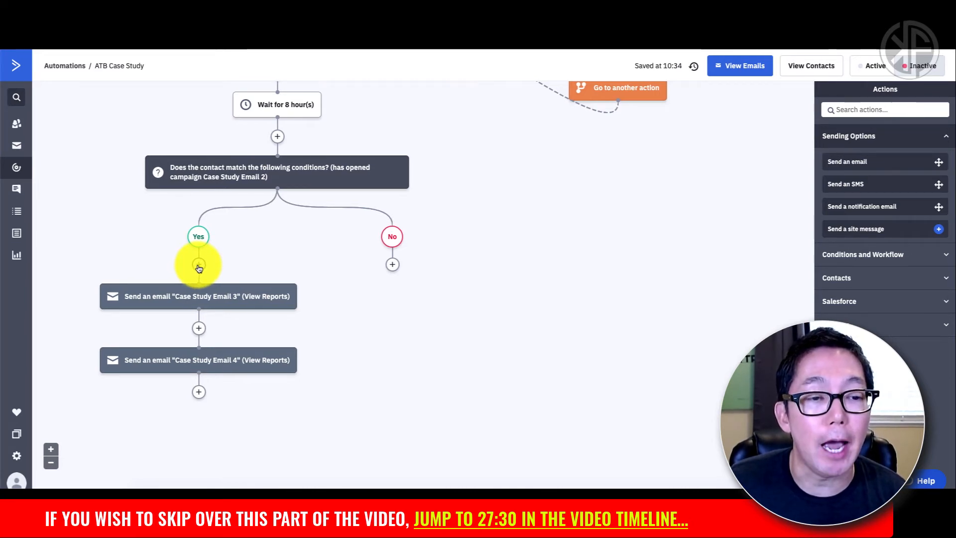
Step: Add a wait-until step on the Yes branch with condition current day of the week is Sunday
click(199, 265)
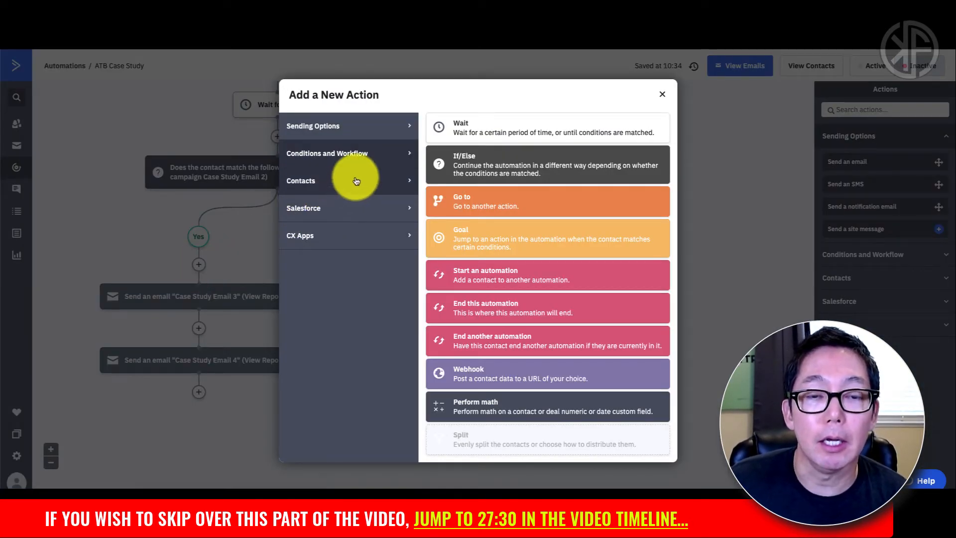
click(460, 133)
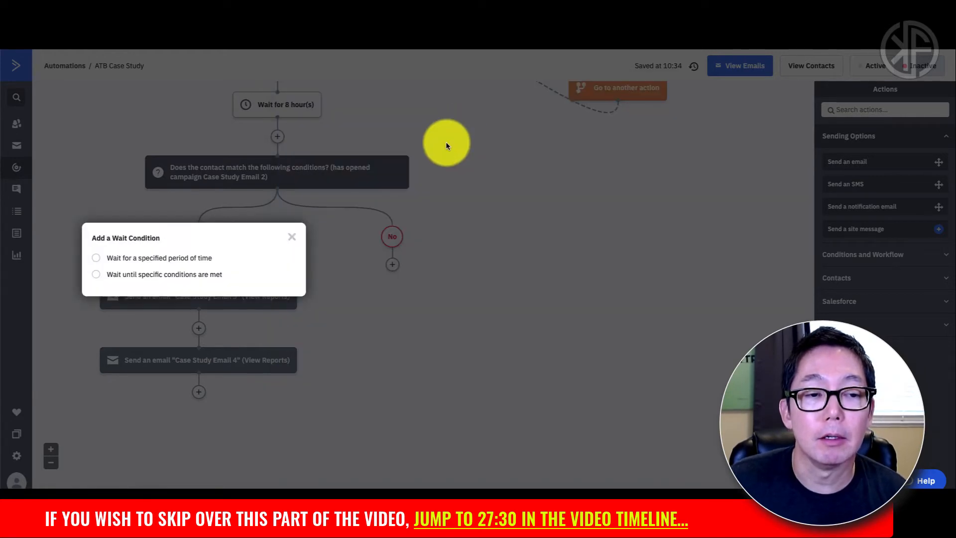
click(192, 275)
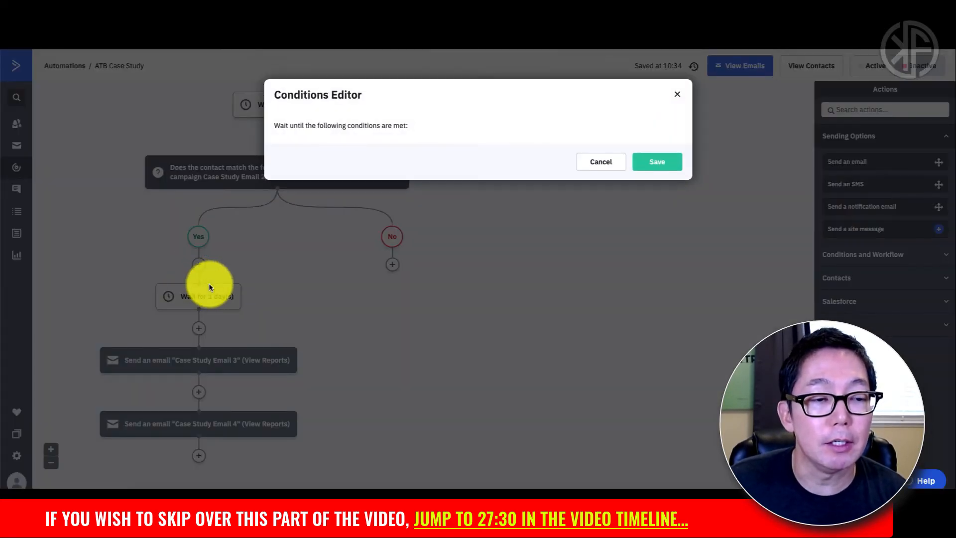
click(420, 158)
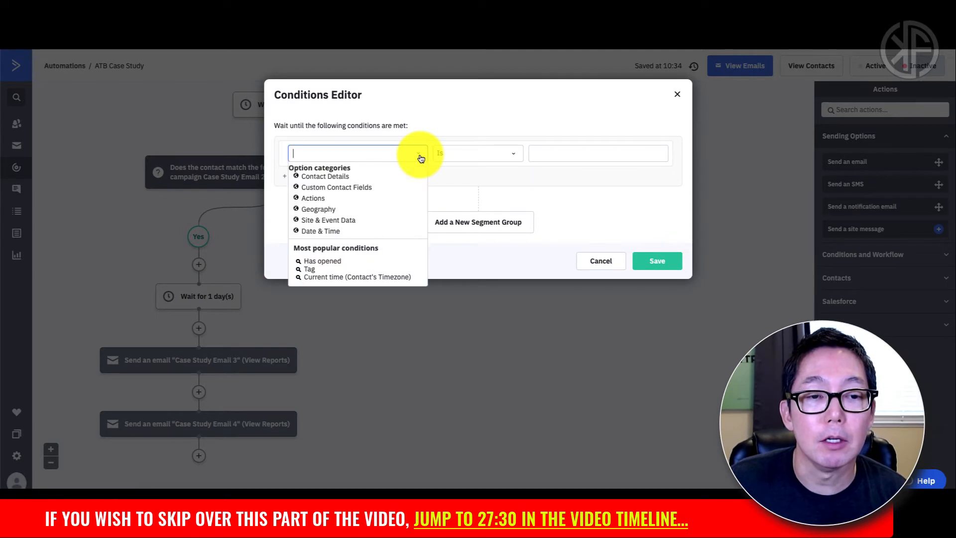
click(332, 232)
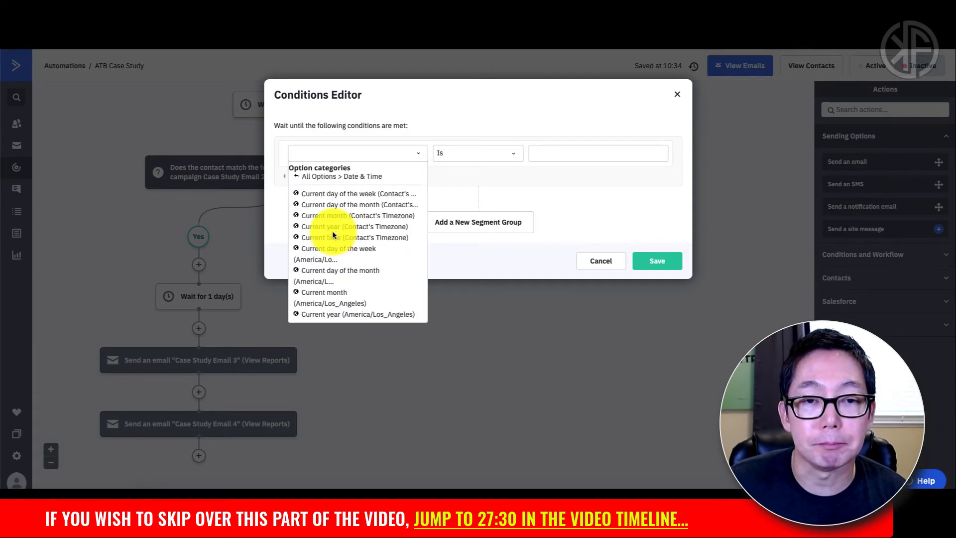
click(360, 198)
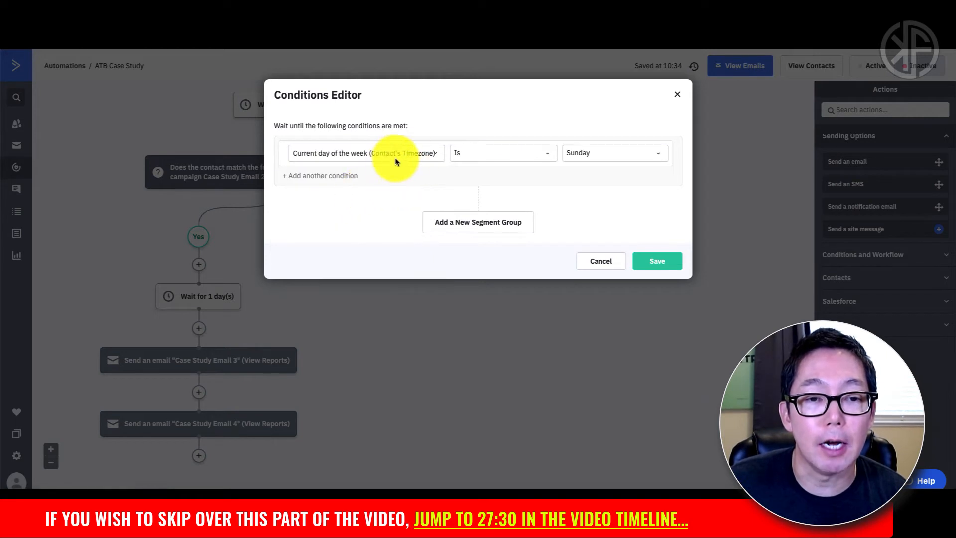
click(575, 155)
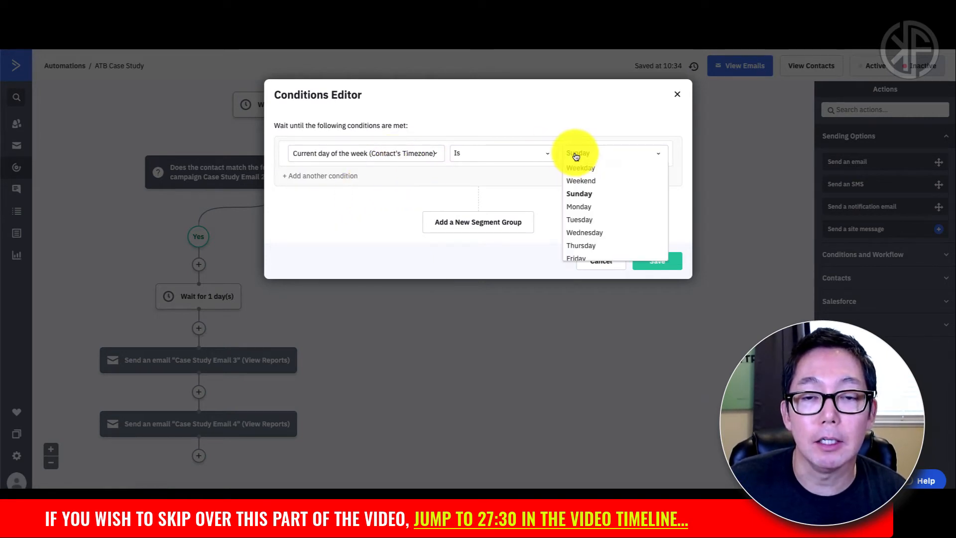
click(578, 195)
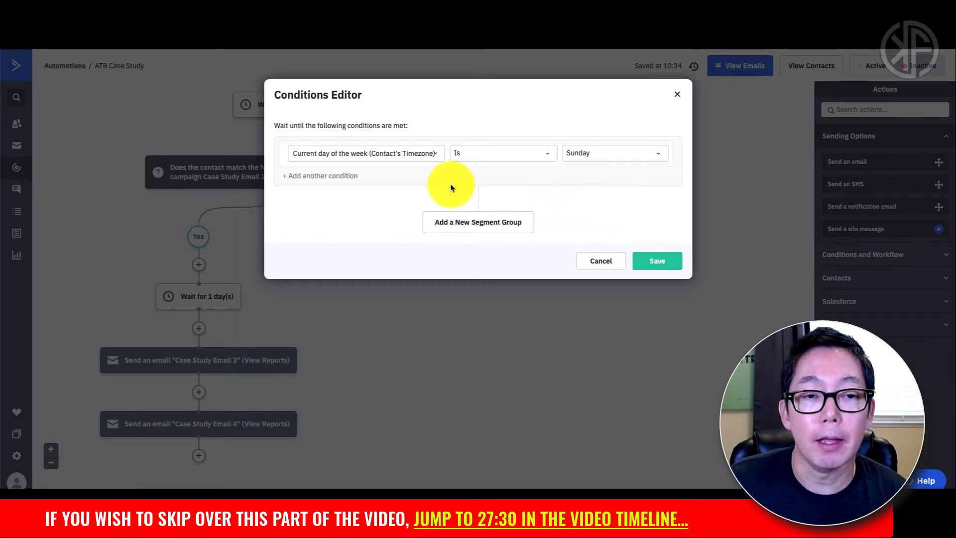
Step: Add a second condition, current time is 10 (10AM), and save the wait conditions
click(317, 181)
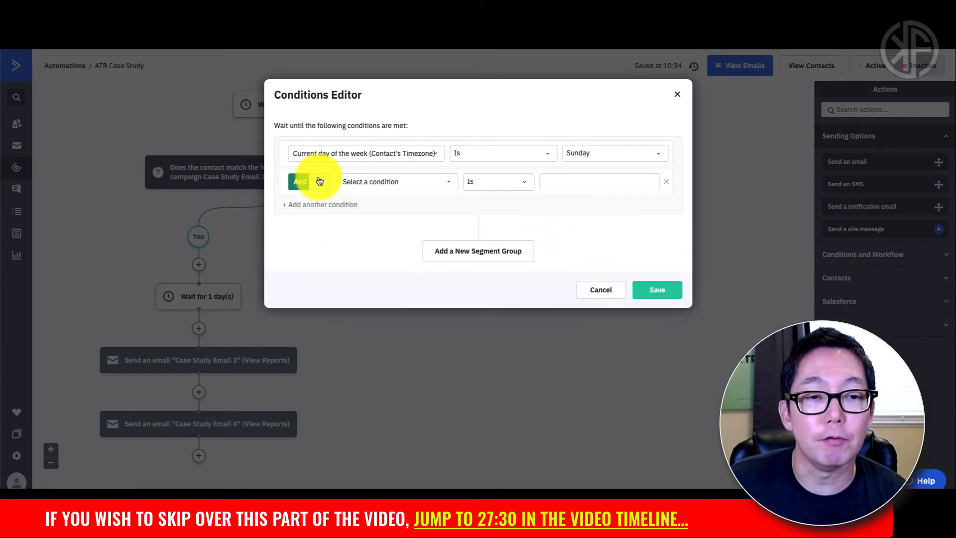
click(384, 183)
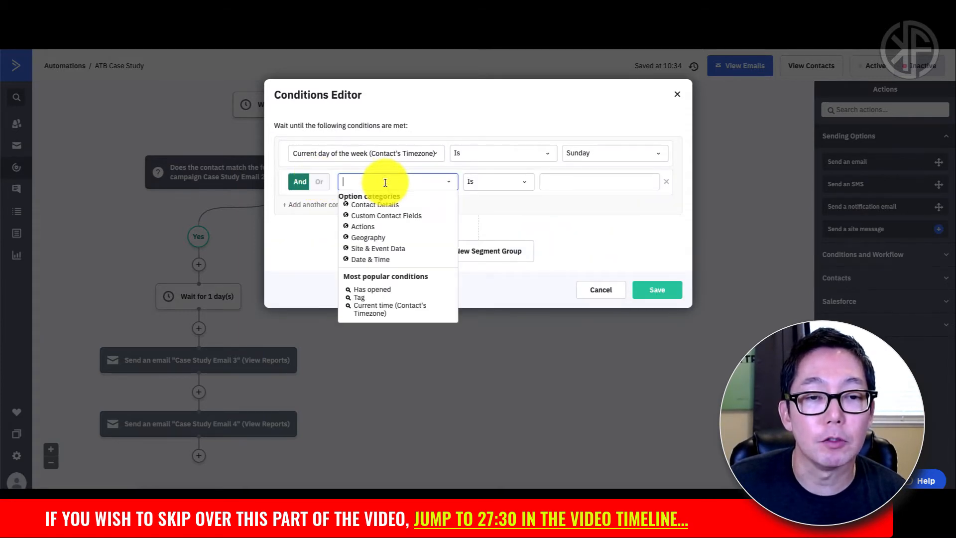
click(379, 306)
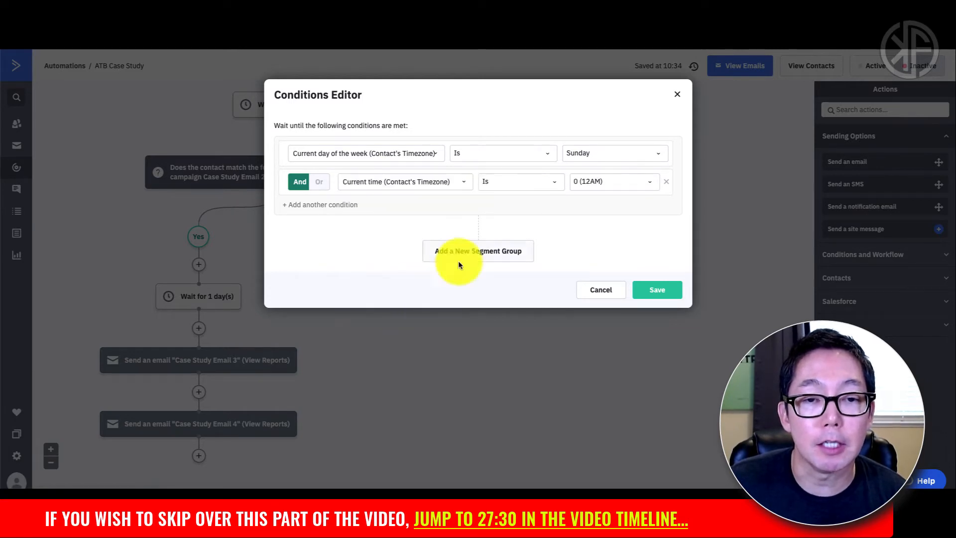
click(591, 185)
scroll(586, 236, down, 3)
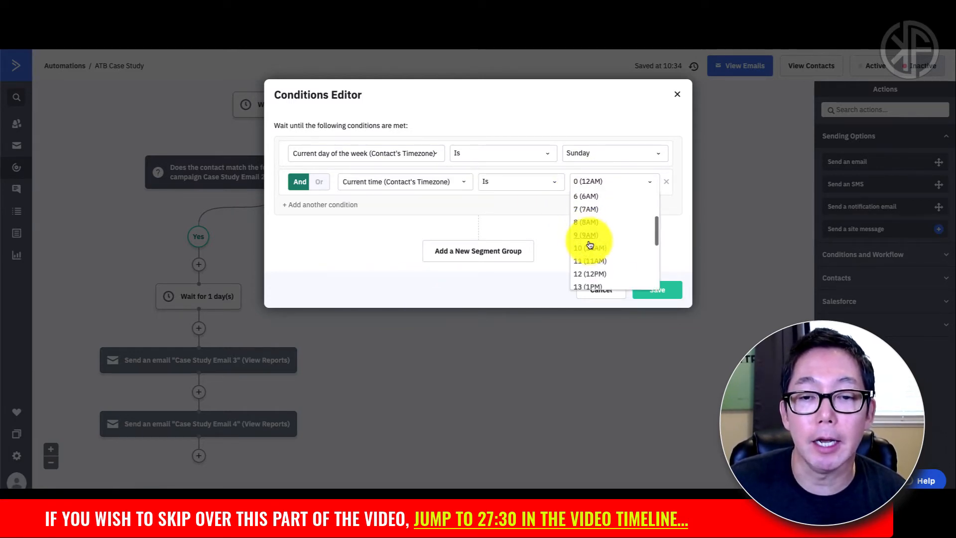
click(588, 245)
click(651, 290)
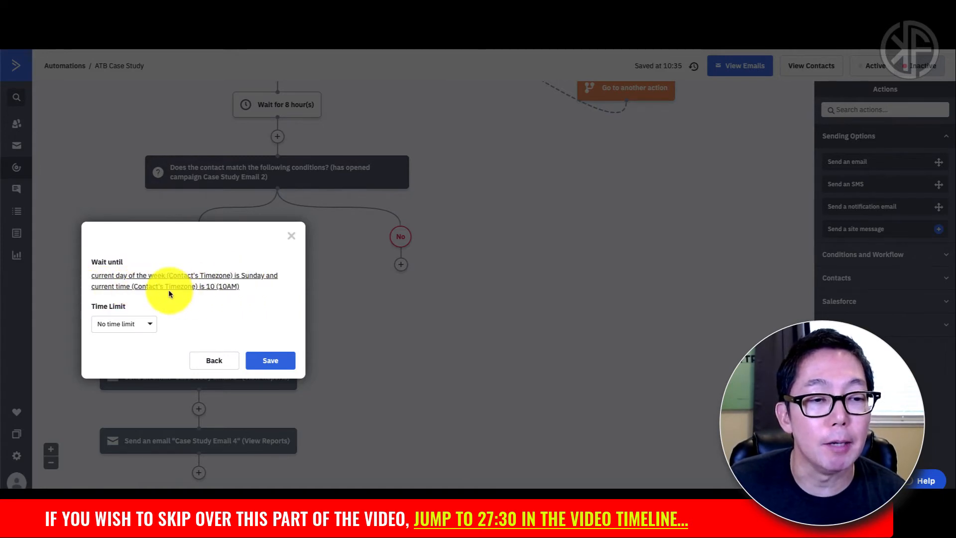
Step: Confirm the Sunday 10AM wait ahead of Case Study Email 3 and review the Yes and No branches
click(273, 359)
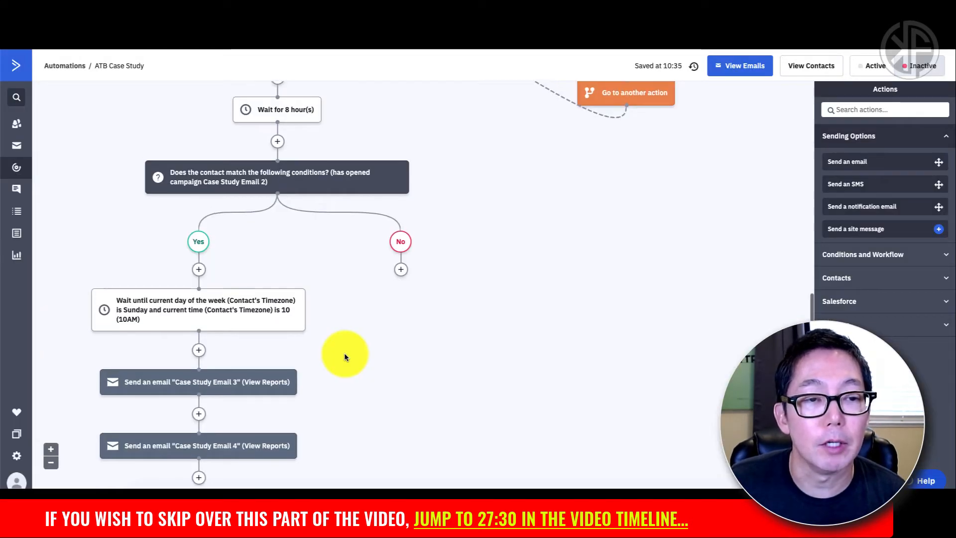
scroll(345, 352, up, 1)
scroll(332, 213, up, 3)
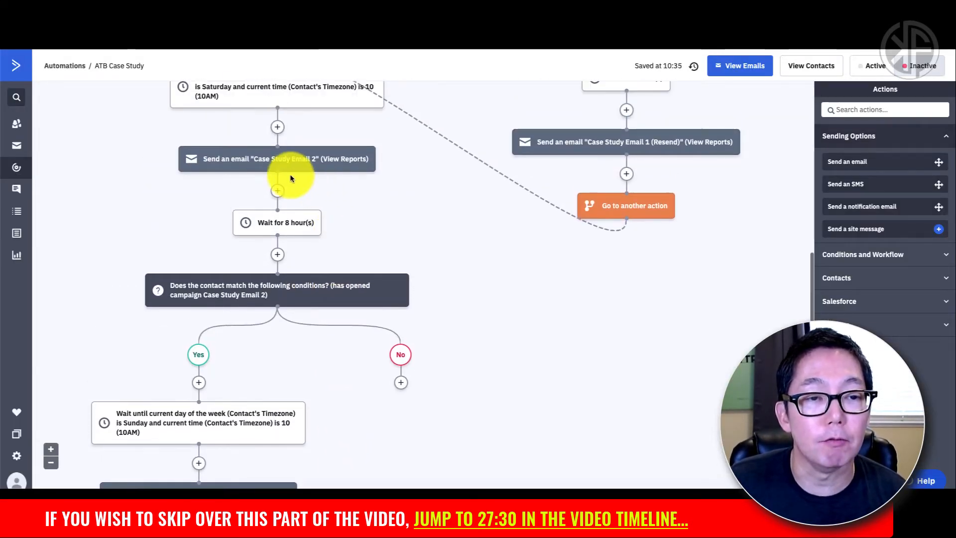
mouse_move(279, 171)
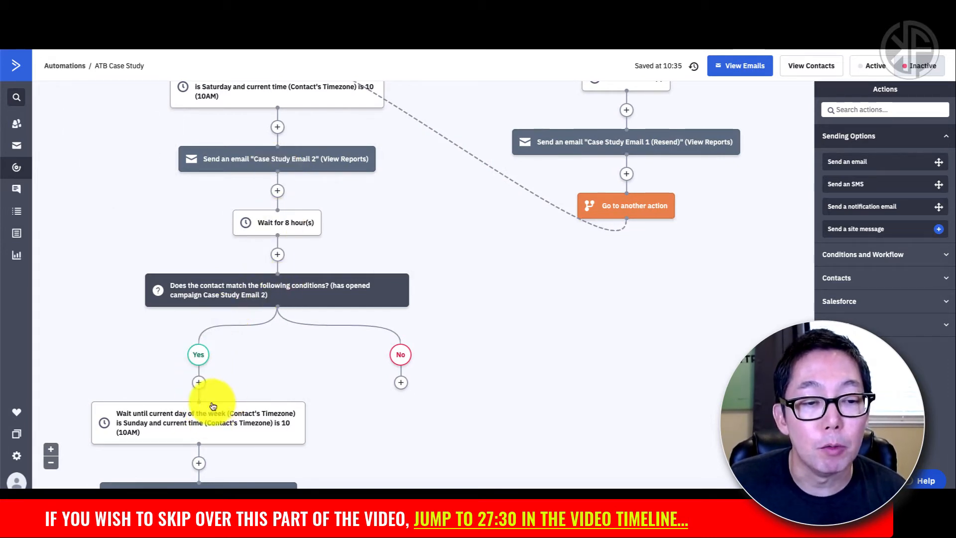
scroll(193, 420, down, 1)
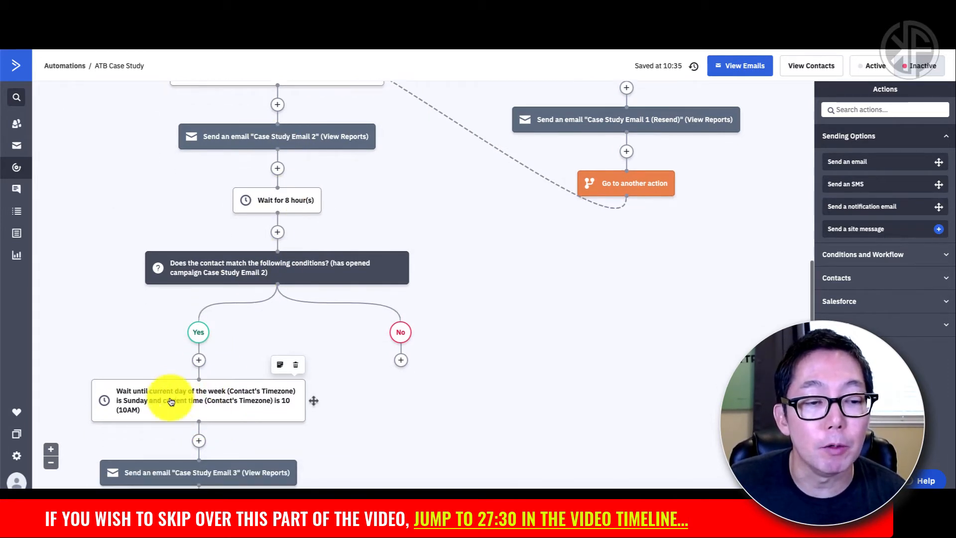
scroll(197, 413, down, 1)
scroll(197, 402, down, 1)
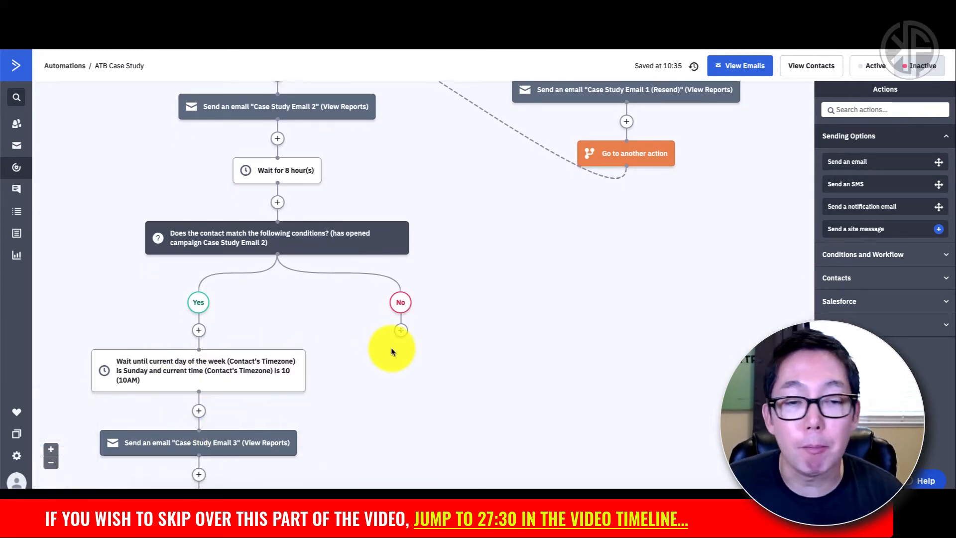
scroll(409, 353, up, 4)
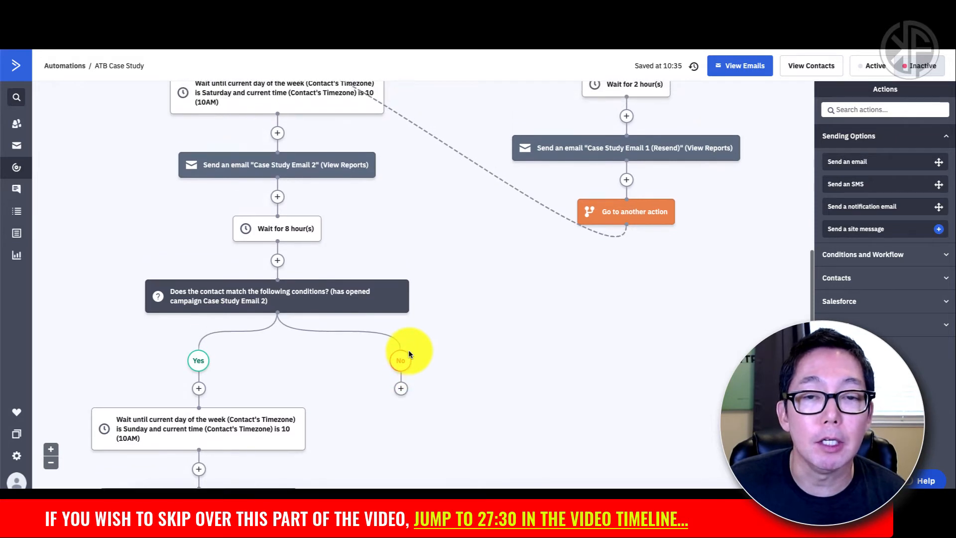
scroll(409, 349, up, 3)
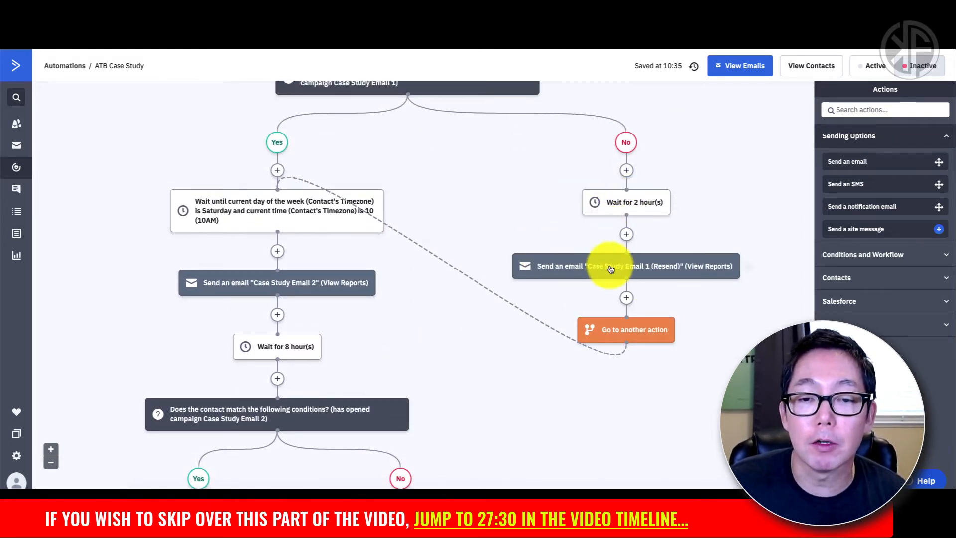
mouse_move(598, 279)
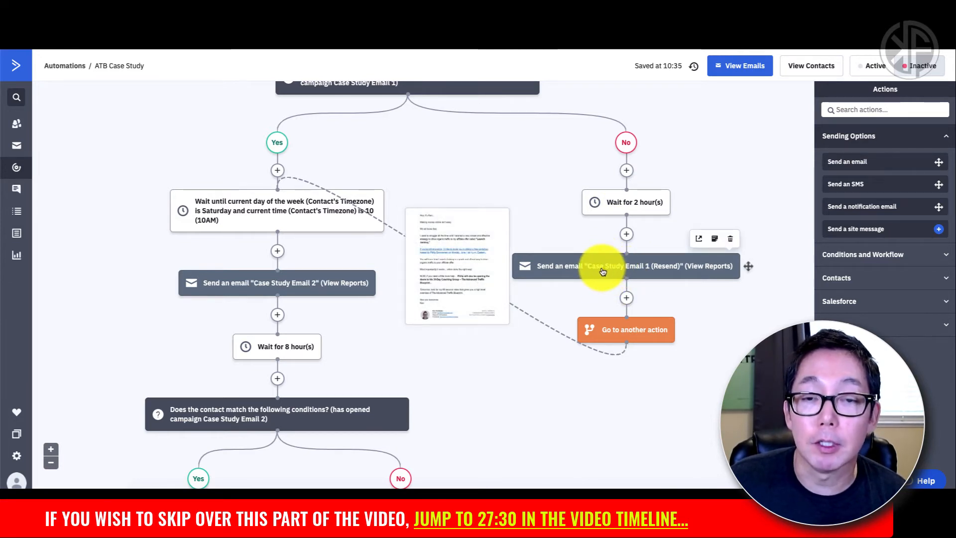
scroll(500, 313, down, 3)
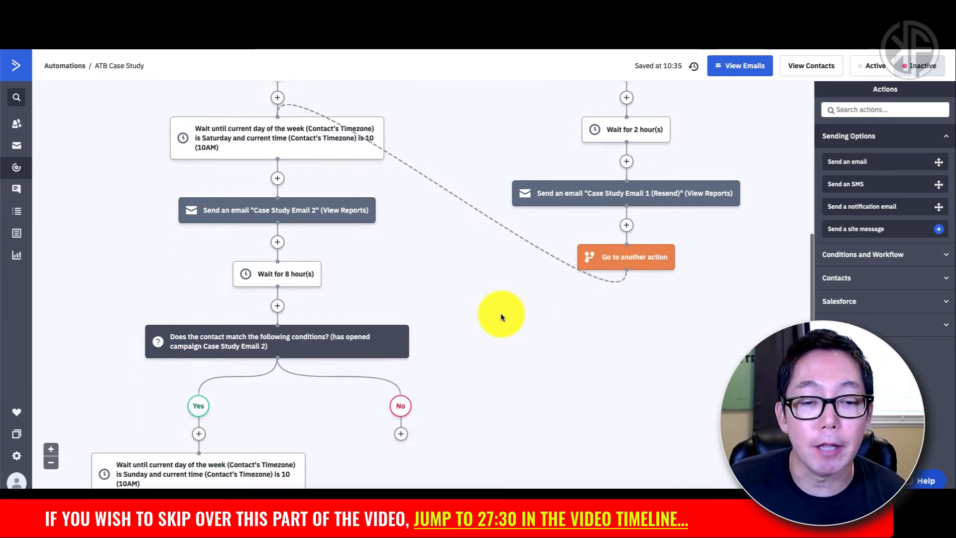
scroll(501, 316, down, 1)
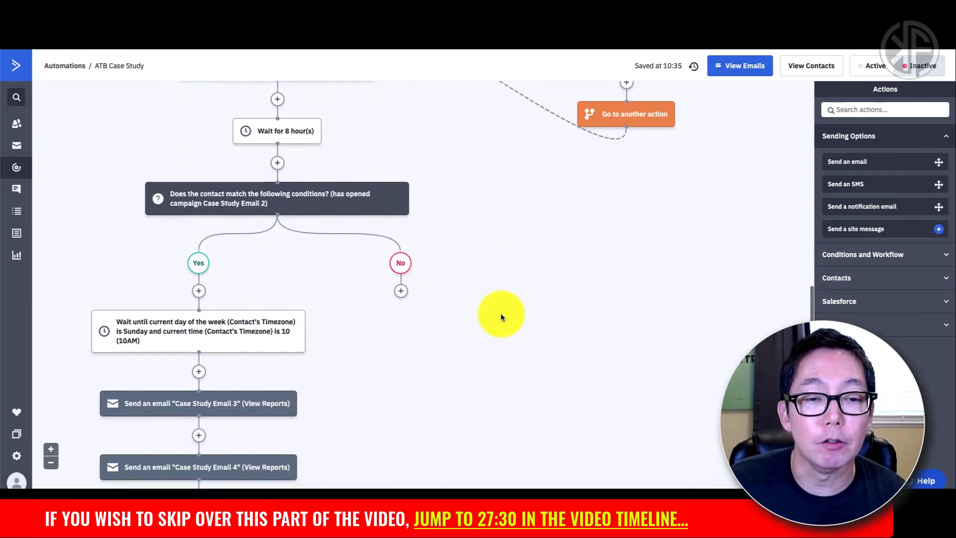
Step: Add a Wait for 2 hour(s) step on the No branch
click(400, 291)
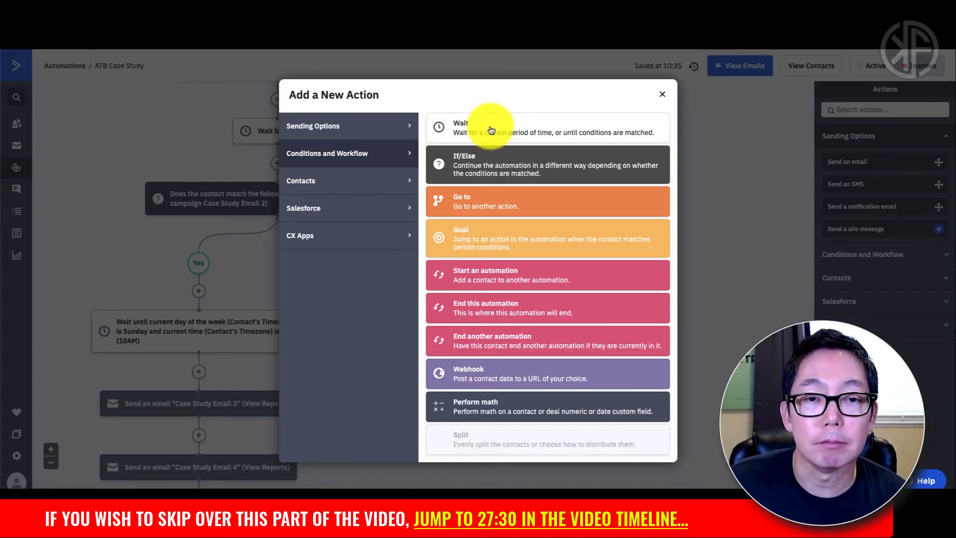
click(489, 129)
click(378, 285)
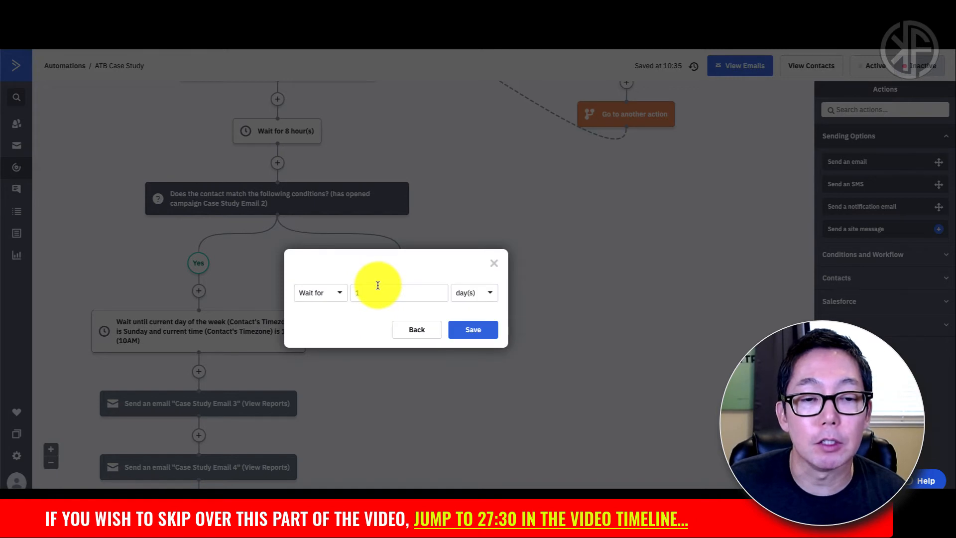
click(371, 294)
text(2)
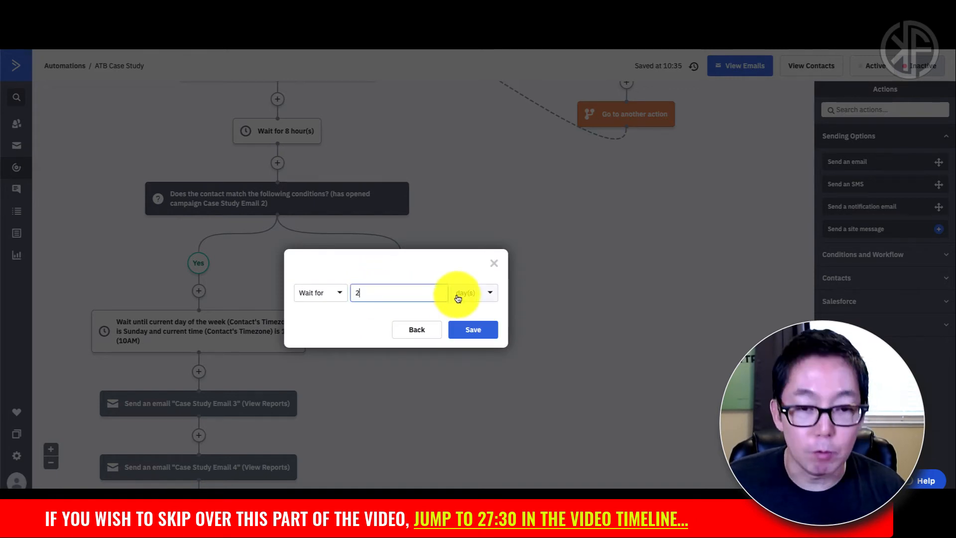
click(466, 295)
click(468, 331)
click(470, 330)
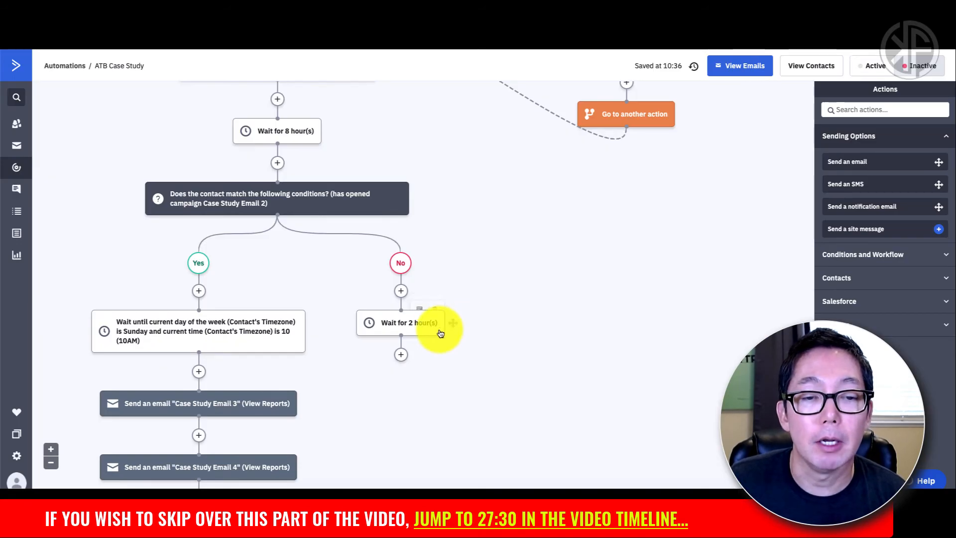
Step: After the wait, add a Send an email step with an editable copy of Case Study Email 2
scroll(438, 338, down, 1)
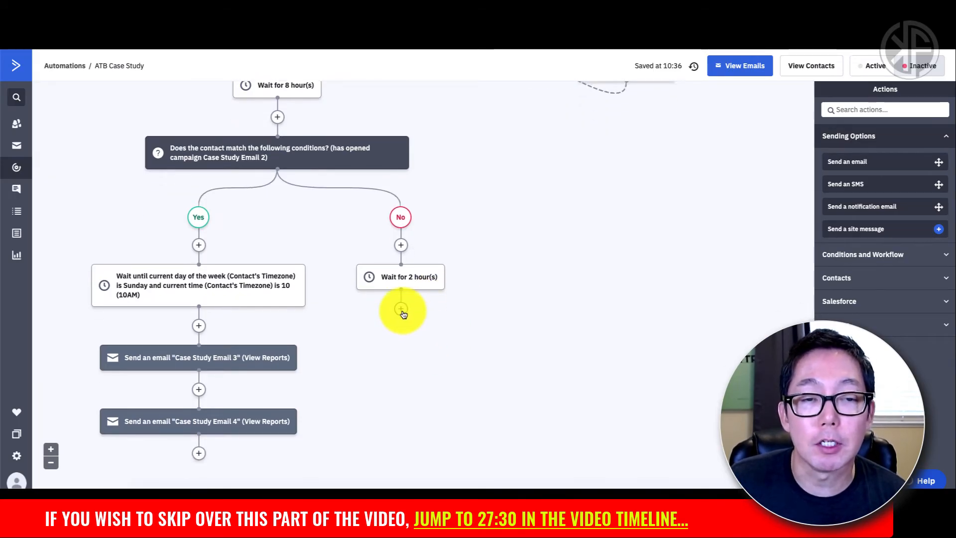
click(401, 309)
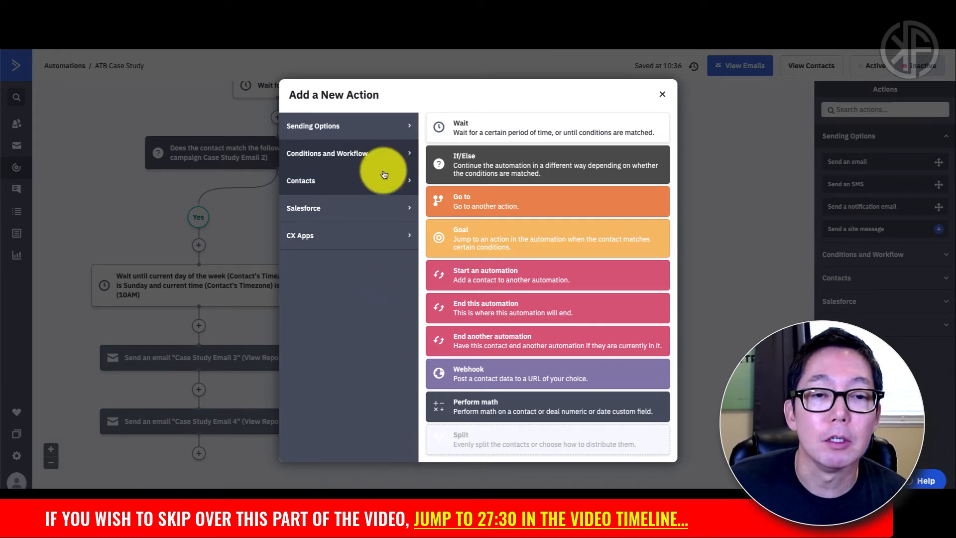
click(337, 130)
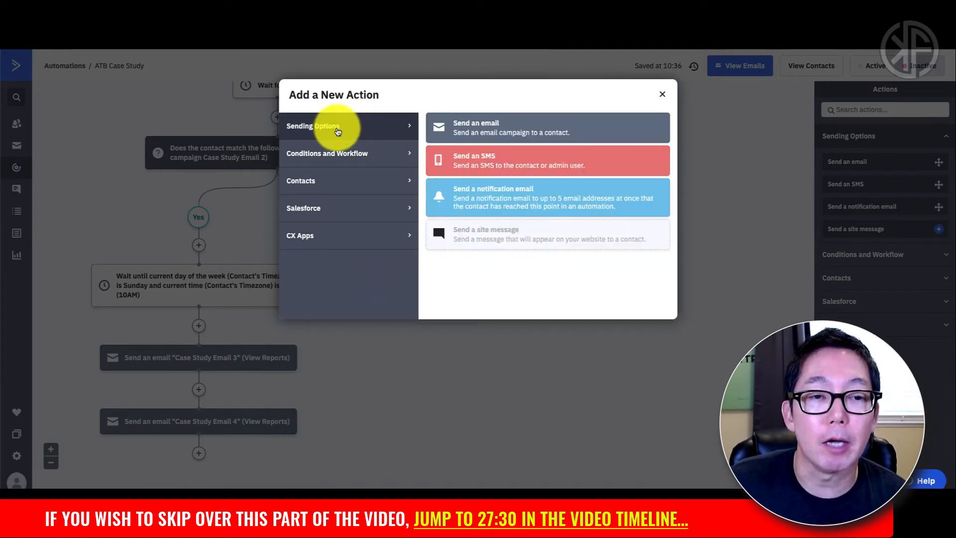
click(462, 132)
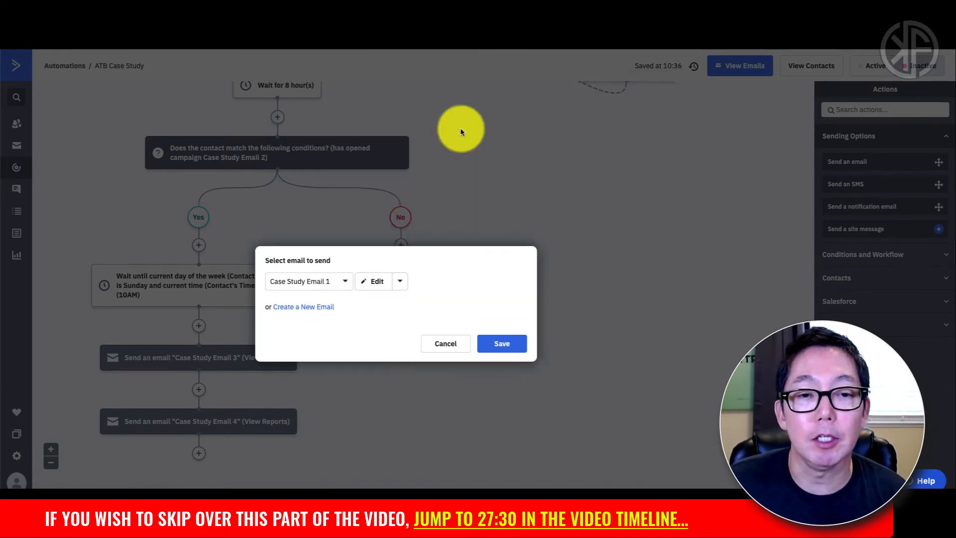
click(339, 281)
click(328, 319)
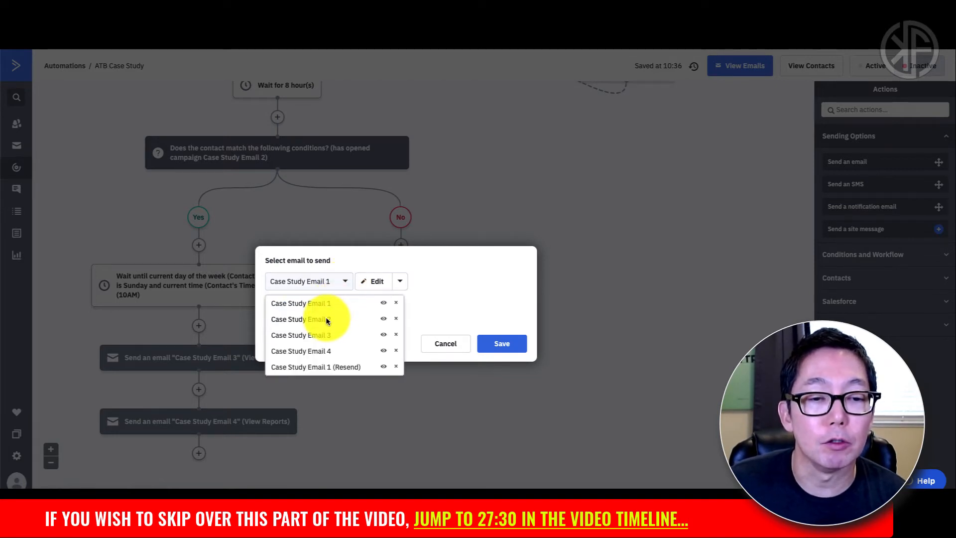
click(398, 281)
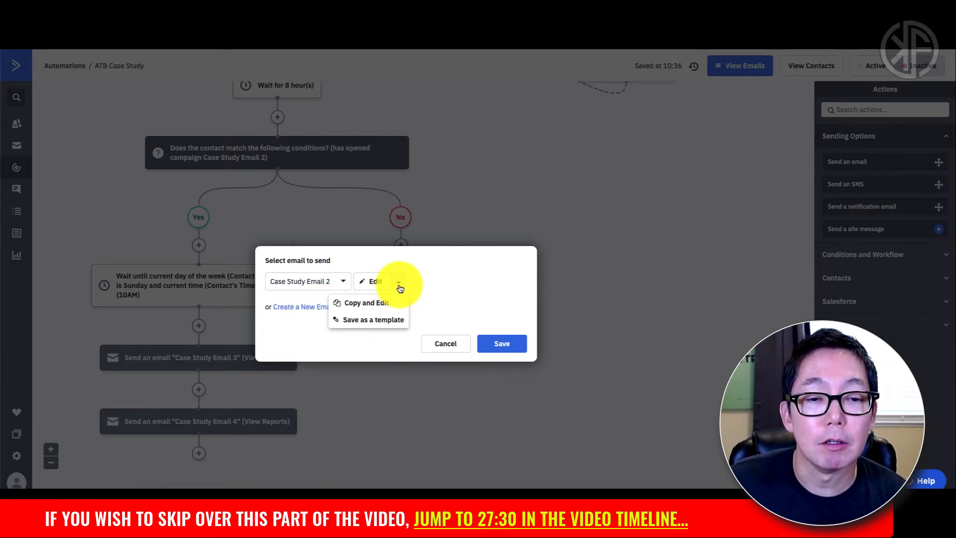
click(377, 304)
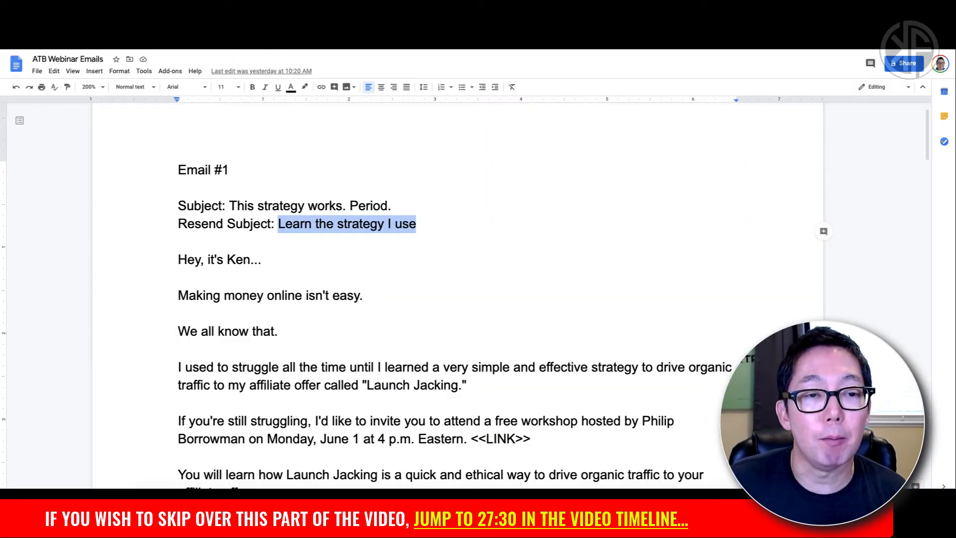
Step: Copy Email #2's resend subject 'Free Traffic and Sales. Got 90 Seconds?' from the ATB Webinar Emails doc
scroll(305, 228, down, 10)
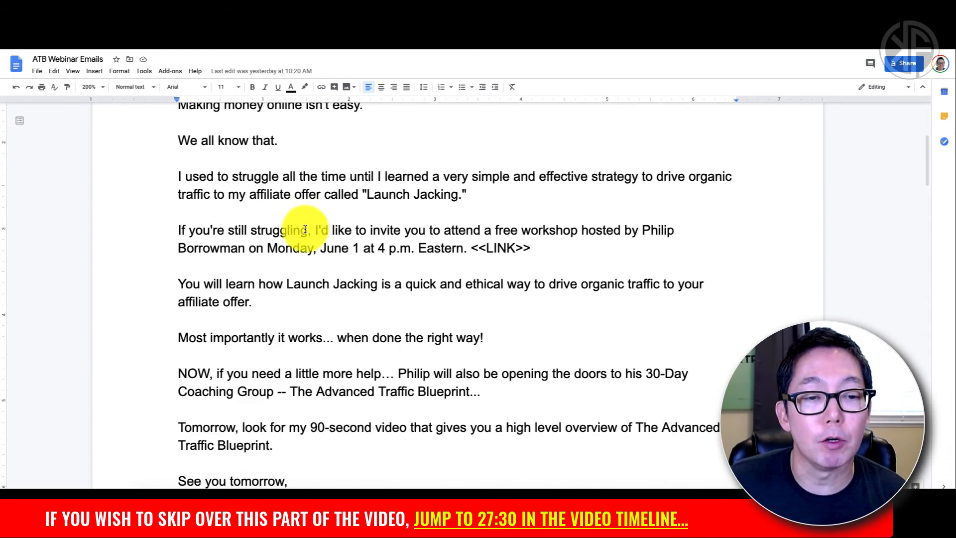
scroll(305, 228, down, 1)
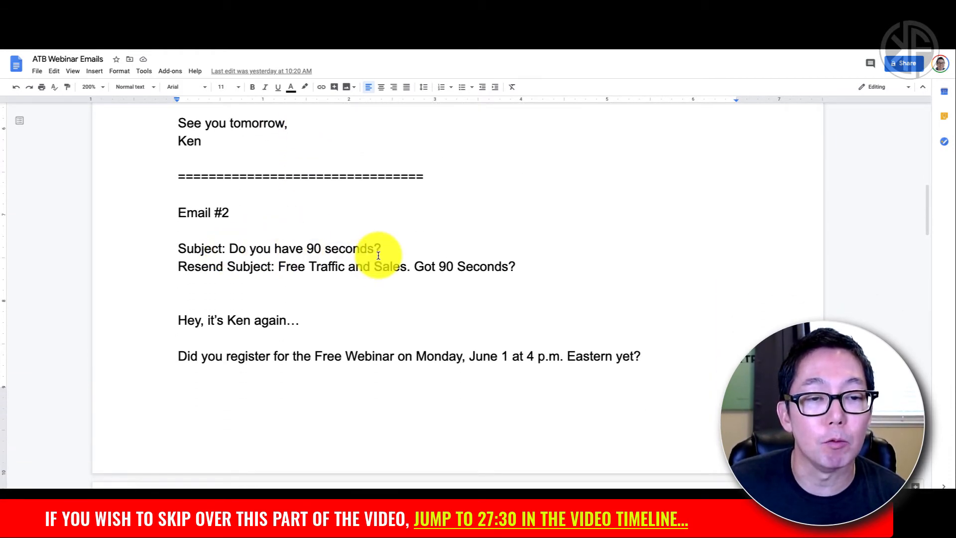
drag(282, 267, 516, 268)
key(ctrl+c)
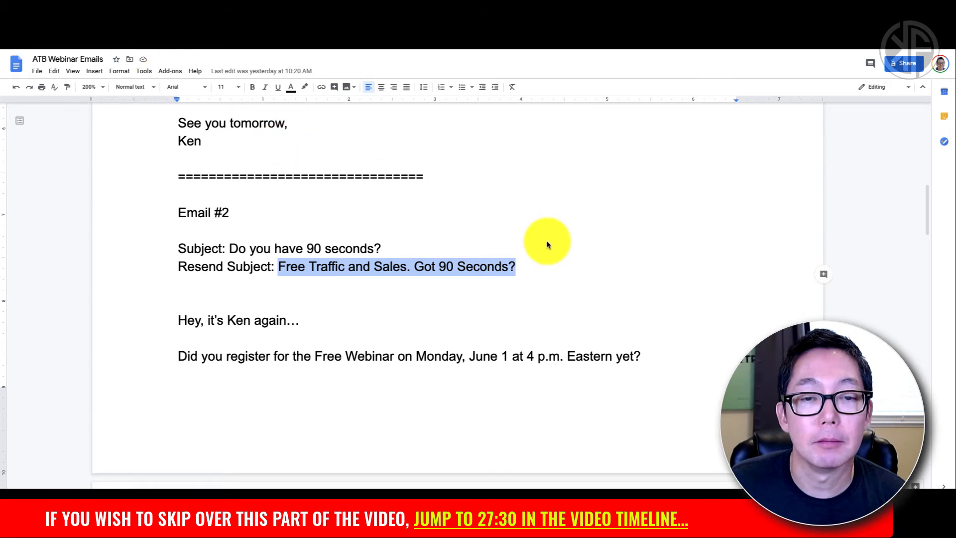
key(ctrl+Tab)
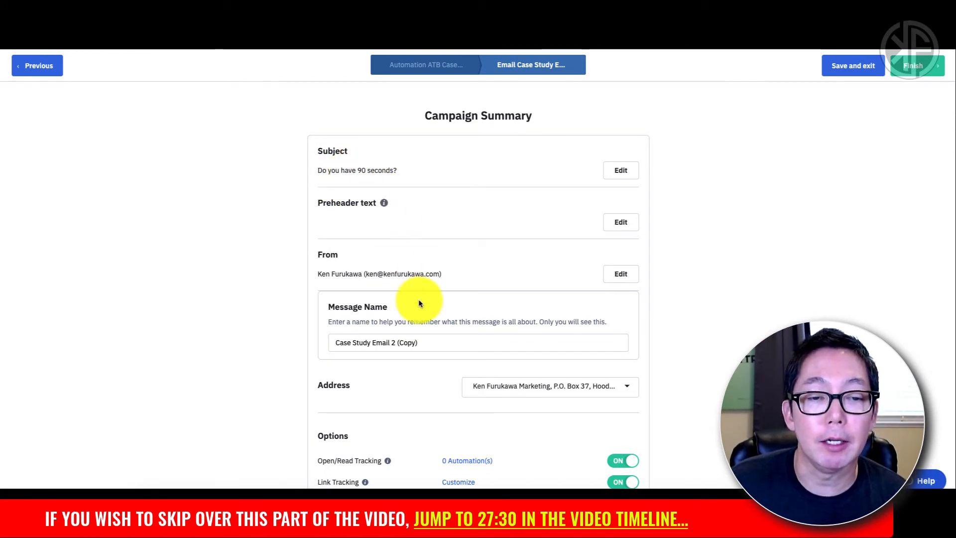
Step: Rename the copied email to 'Case Study Email 2 (Resend)'
click(423, 343)
key(BackSpace)
key(BackSpace)
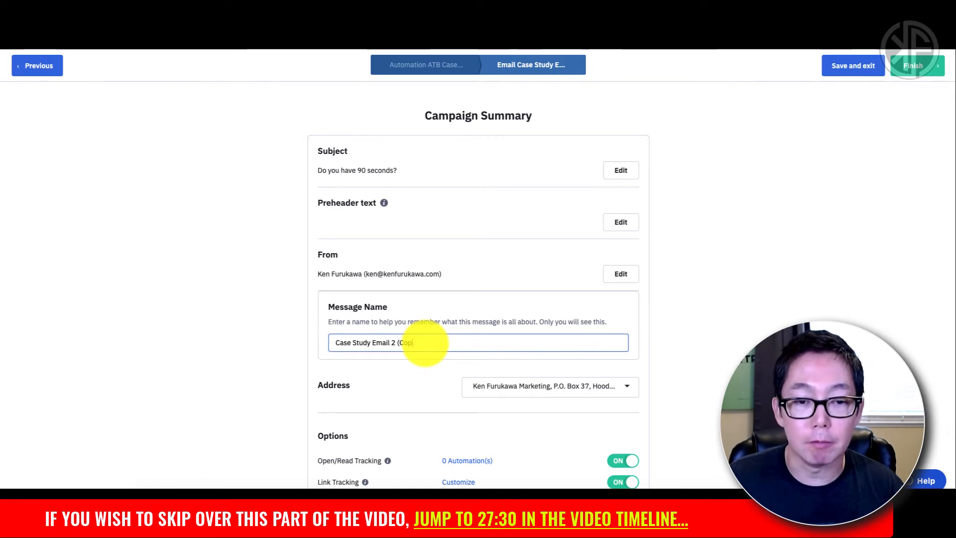
key(BackSpace)
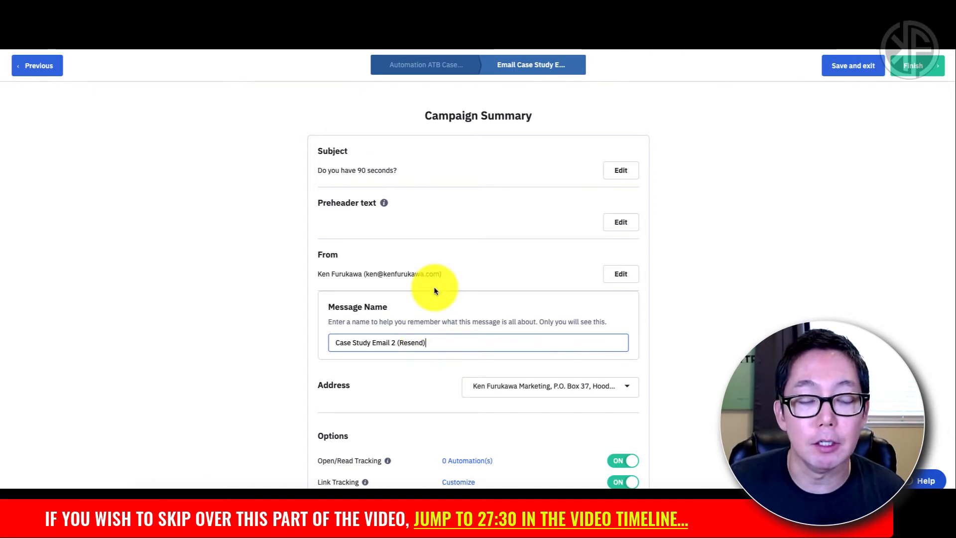
click(612, 177)
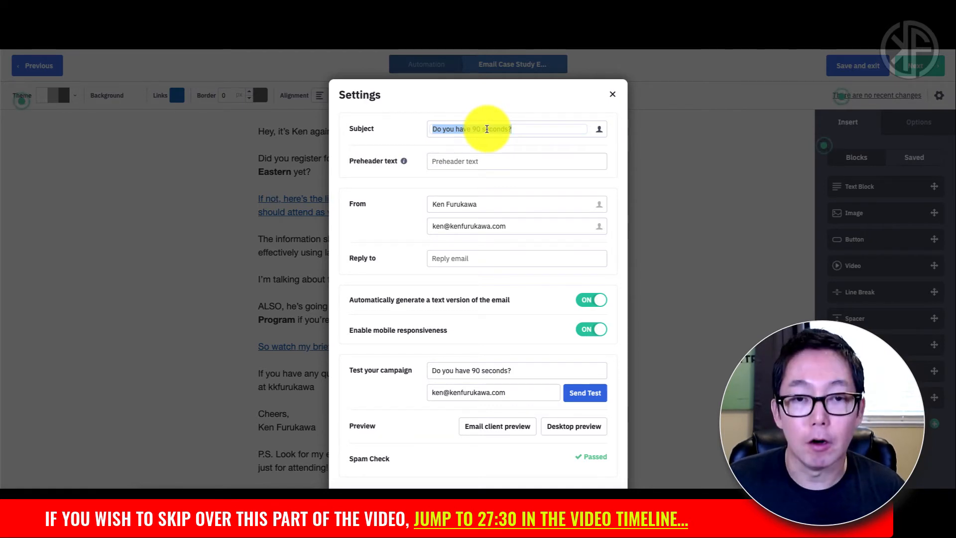
Step: Paste 'Free Traffic and Sales. Got 90 Seconds?' as the email subject and select the test subject
key(ctrl+v)
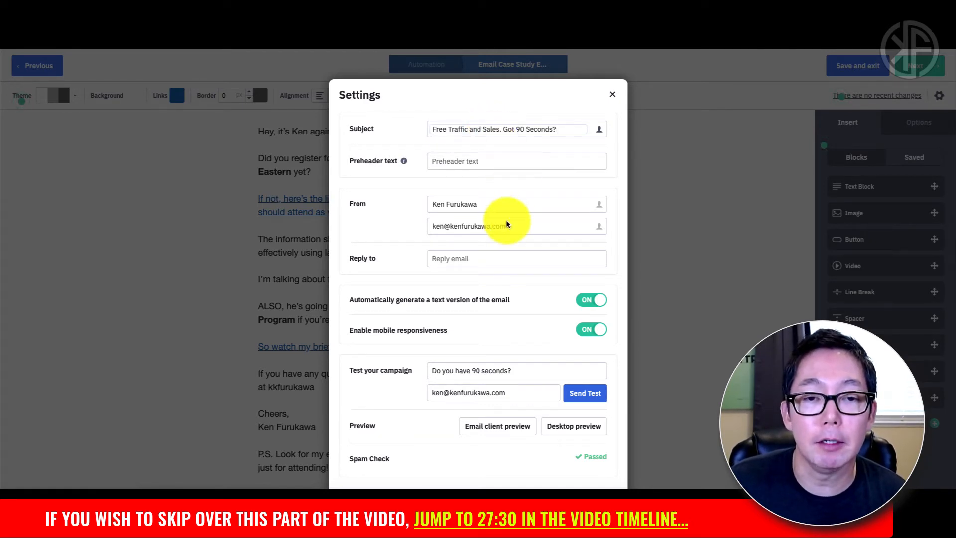
scroll(505, 219, down, 1)
triple_click(501, 356)
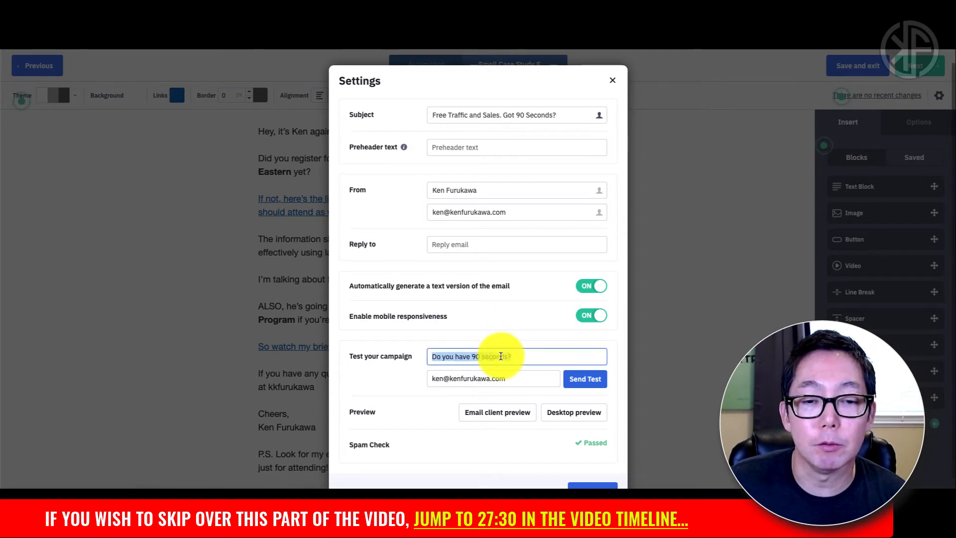
Step: Send a test titled 'Free Traffic and Sales. Got 90 Seconds?' to the test recipient address
key(ctrl+v)
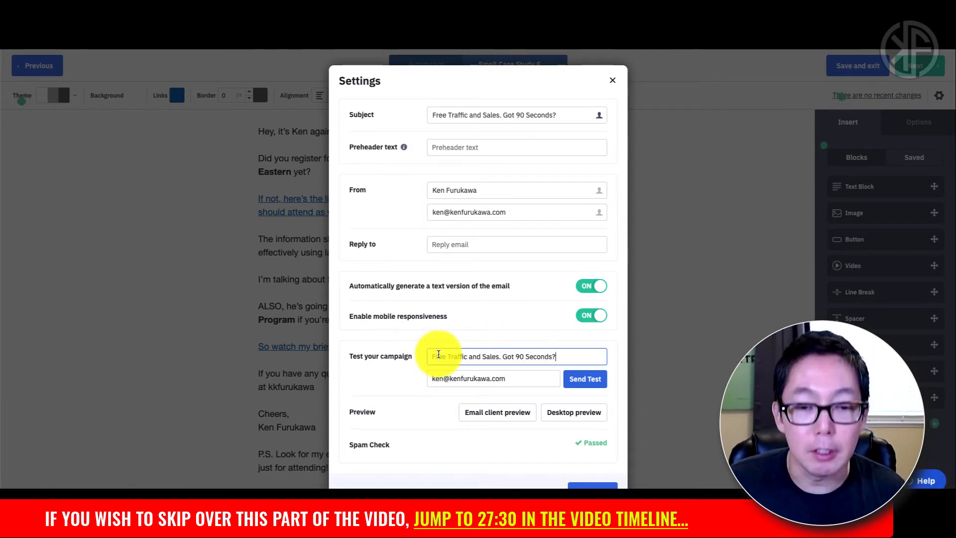
scroll(428, 371, down, 1)
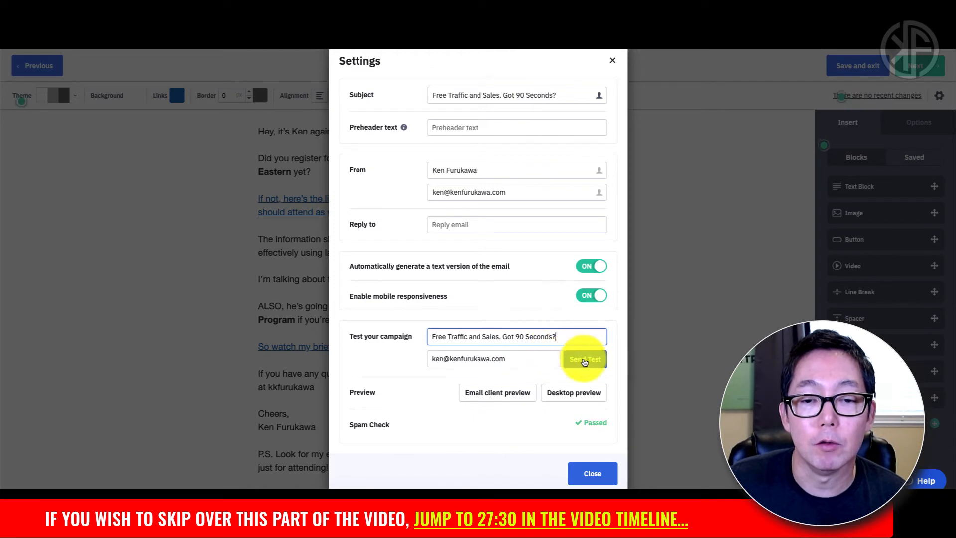
click(533, 359)
key(ctrl+a)
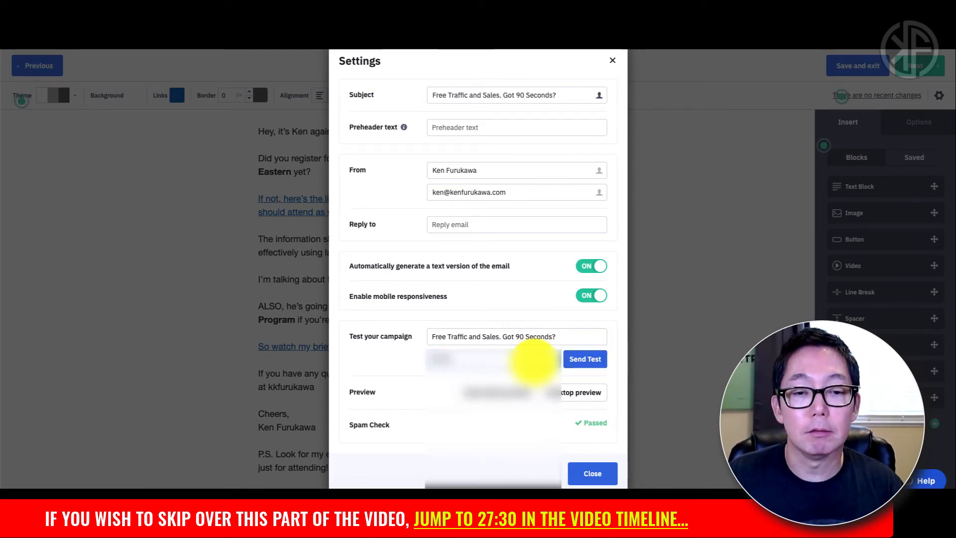
text(••••••••••)
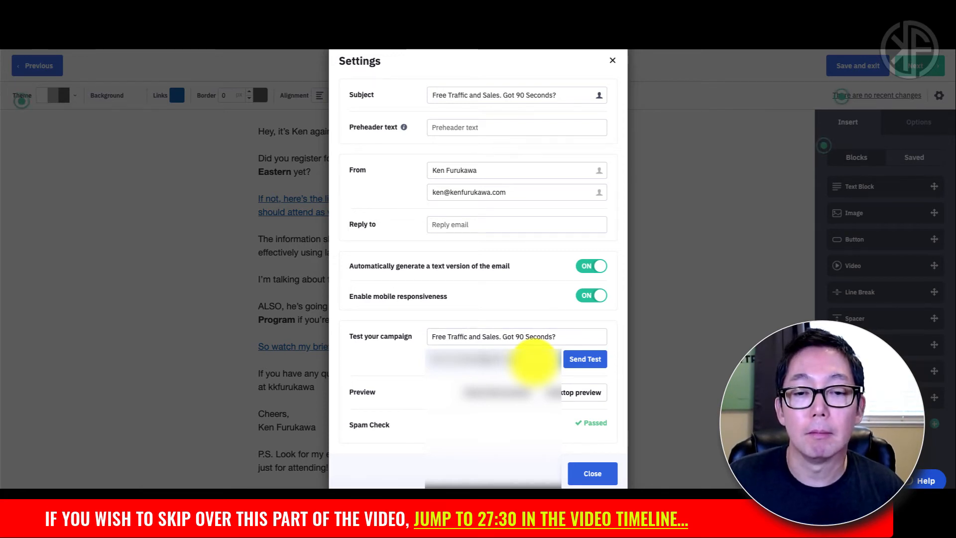
click(584, 360)
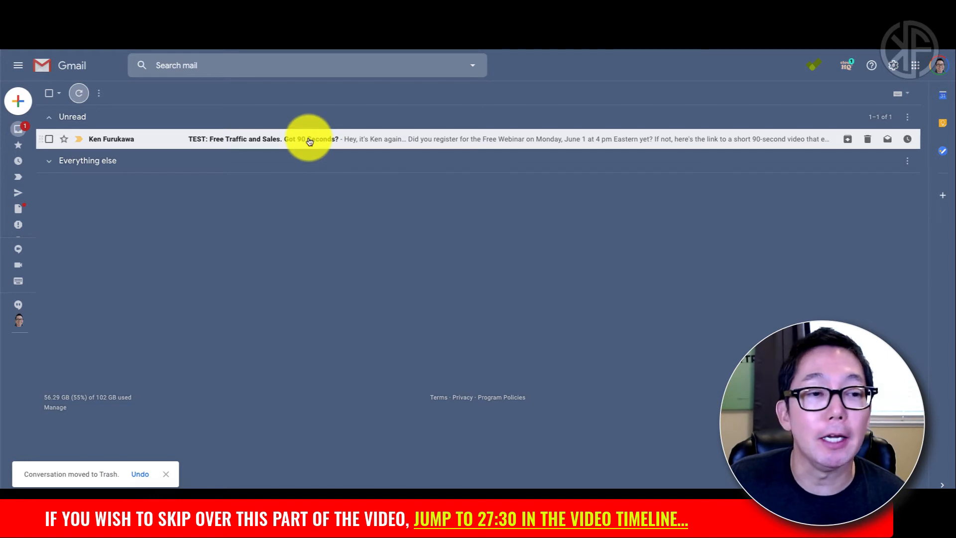
Step: Open the received test email in Gmail and always show images from this sender
click(309, 140)
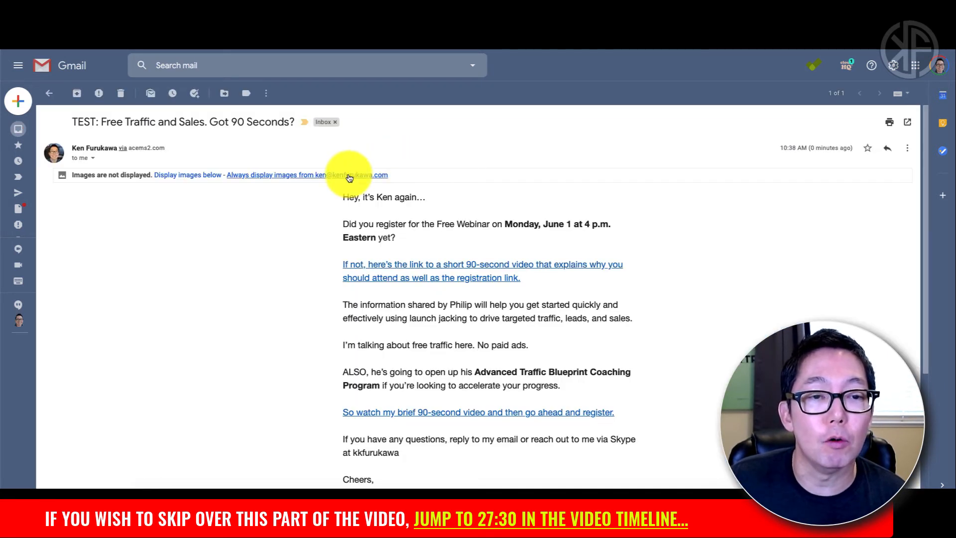
click(348, 177)
scroll(737, 264, down, 3)
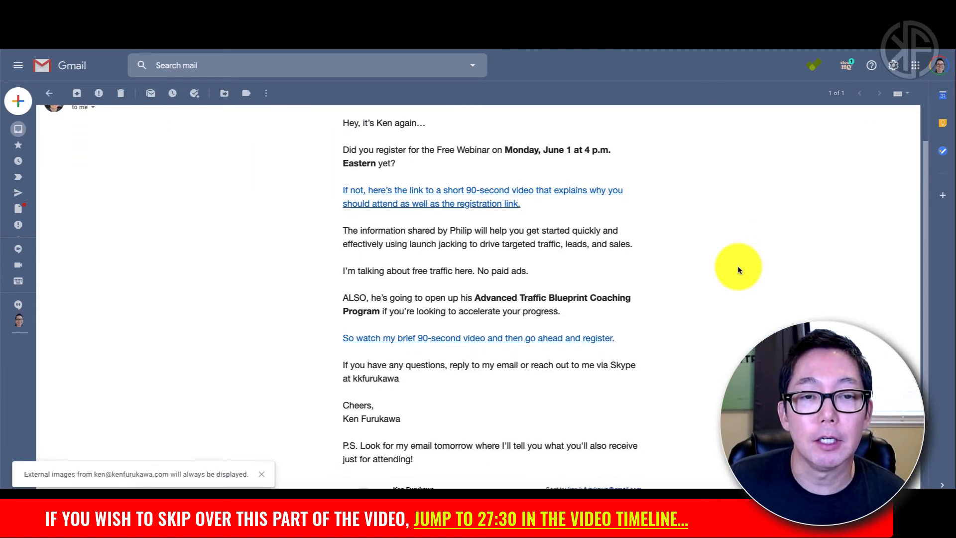
scroll(577, 235, up, 2)
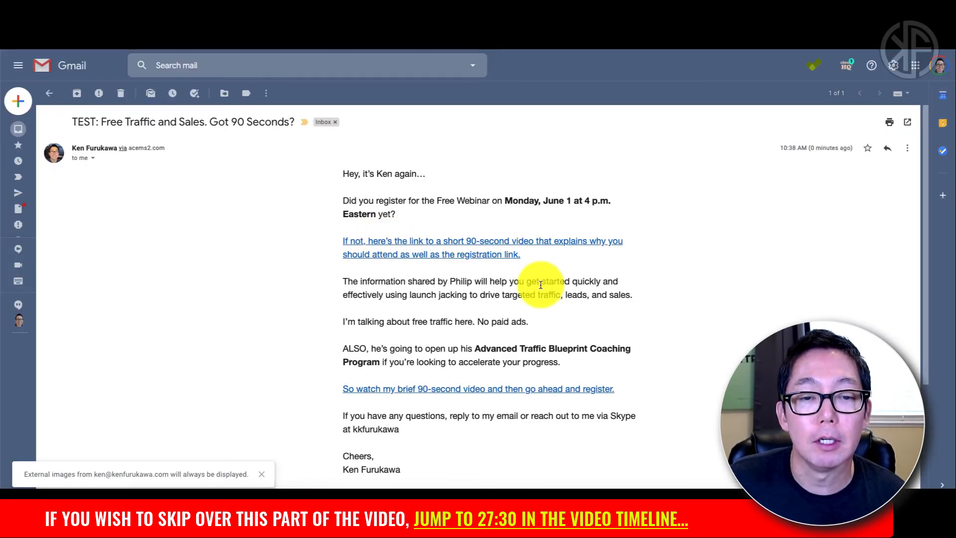
scroll(540, 281, down, 3)
scroll(540, 284, up, 2)
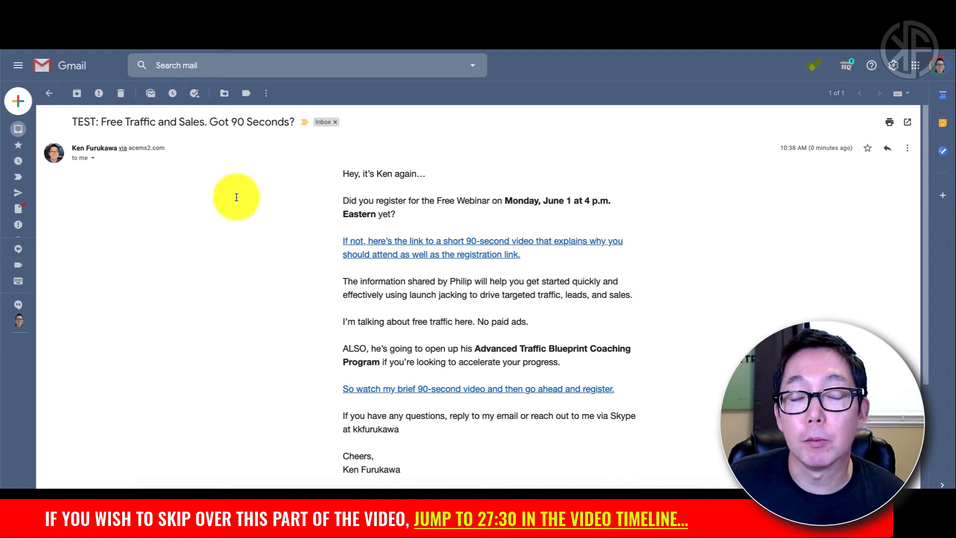
Step: Trash the test email and finish the Case Study Email 2 (Resend) message
click(119, 93)
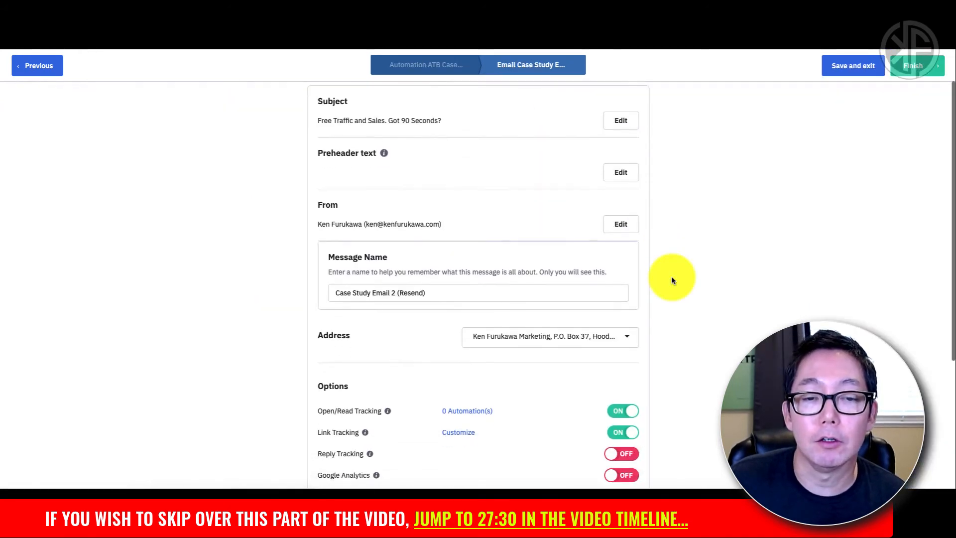
scroll(671, 278, down, 4)
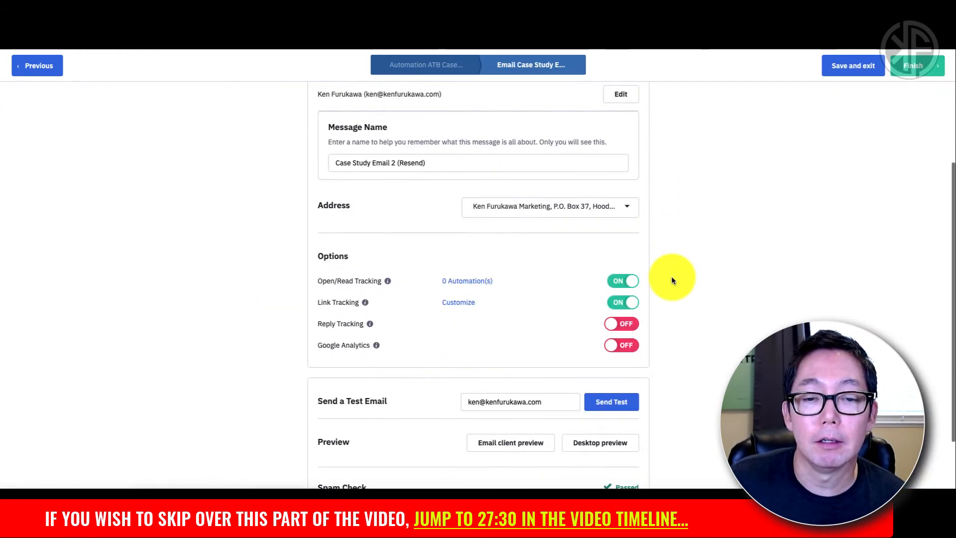
scroll(745, 103, up, 3)
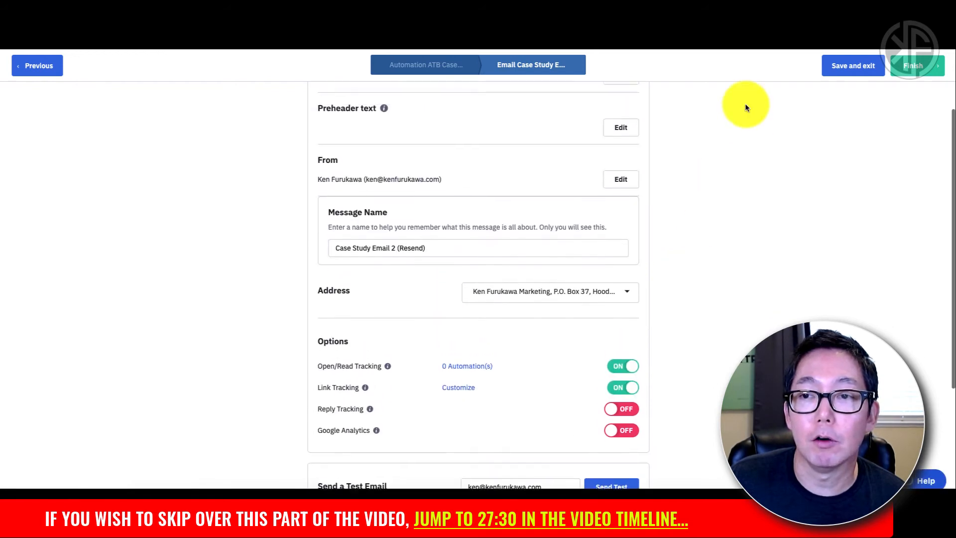
click(913, 65)
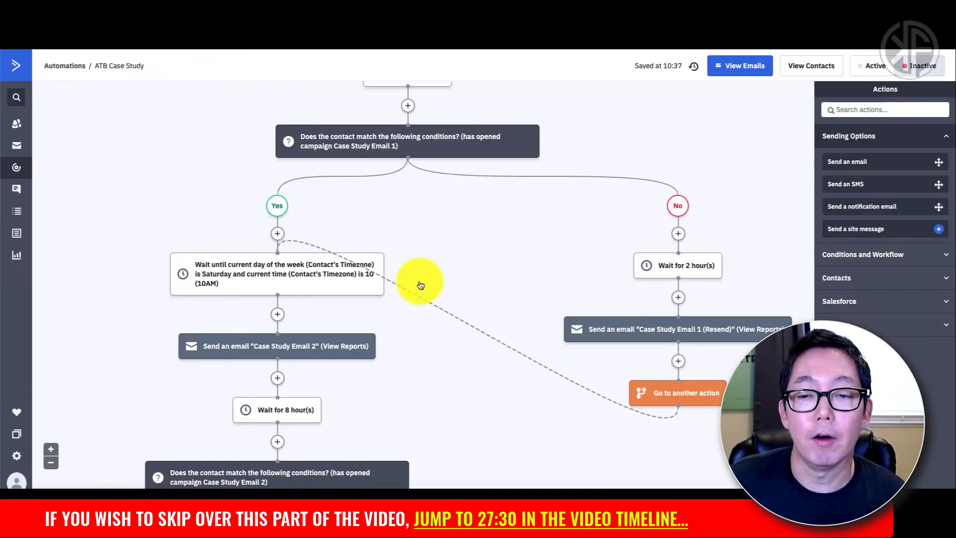
Step: After the Email 2 resend, add a Go to step linked to the Yes branch's Sunday 10AM wait
scroll(539, 331, down, 7)
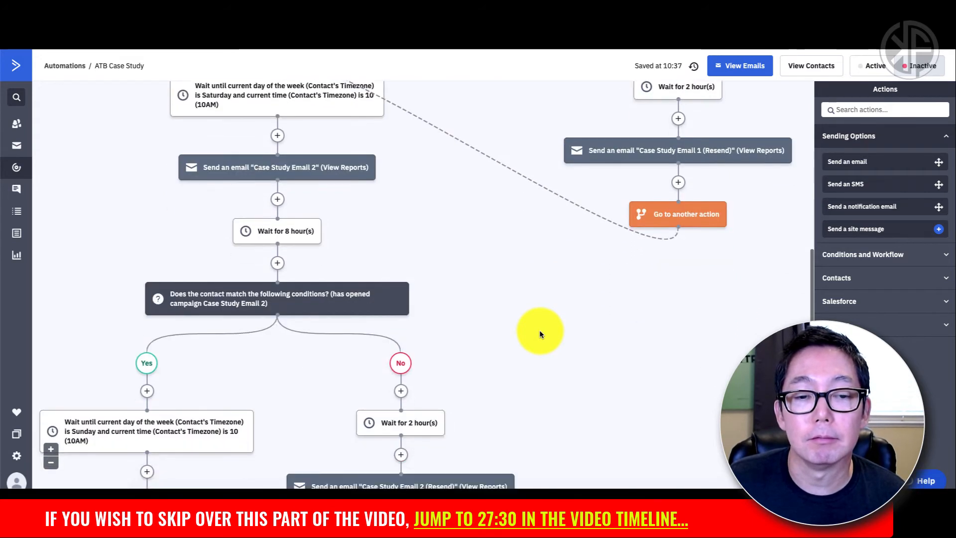
mouse_move(396, 305)
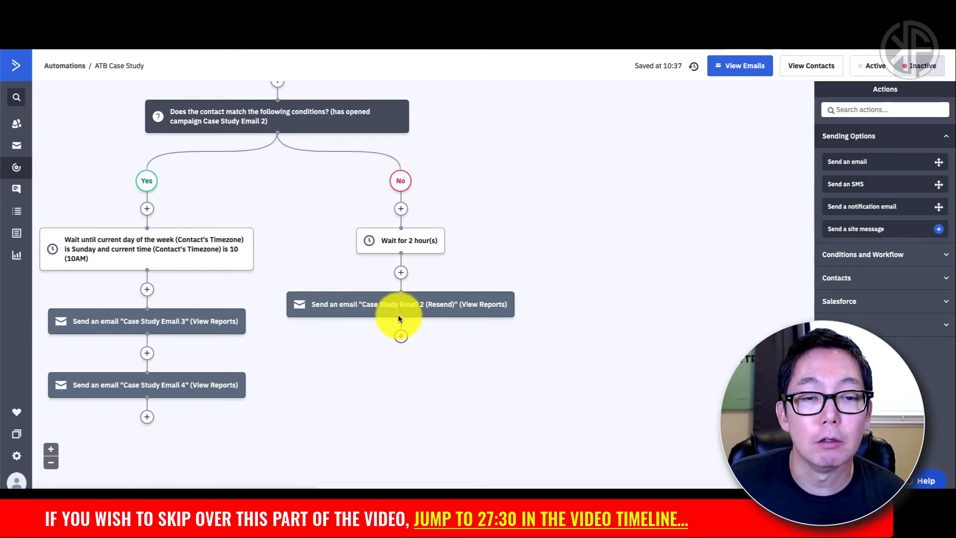
click(401, 336)
click(341, 153)
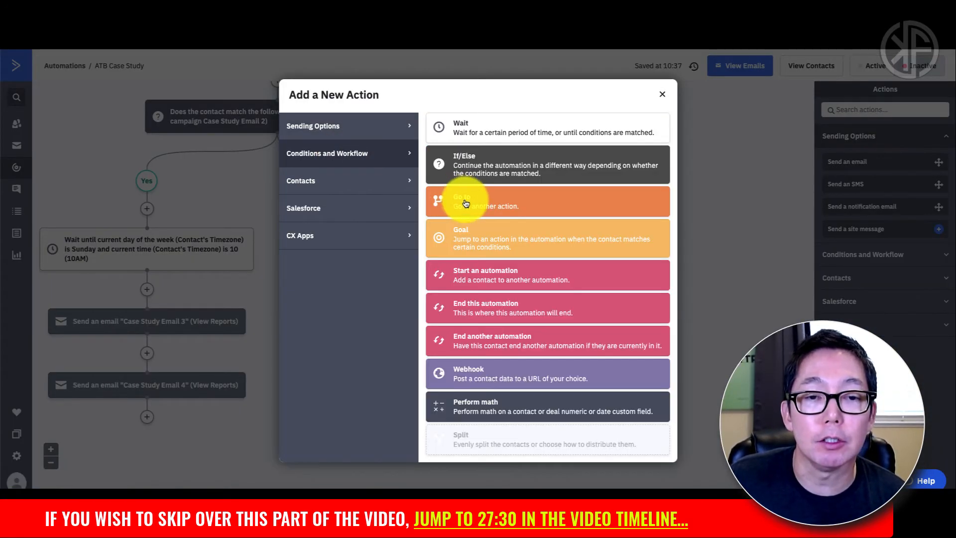
click(465, 203)
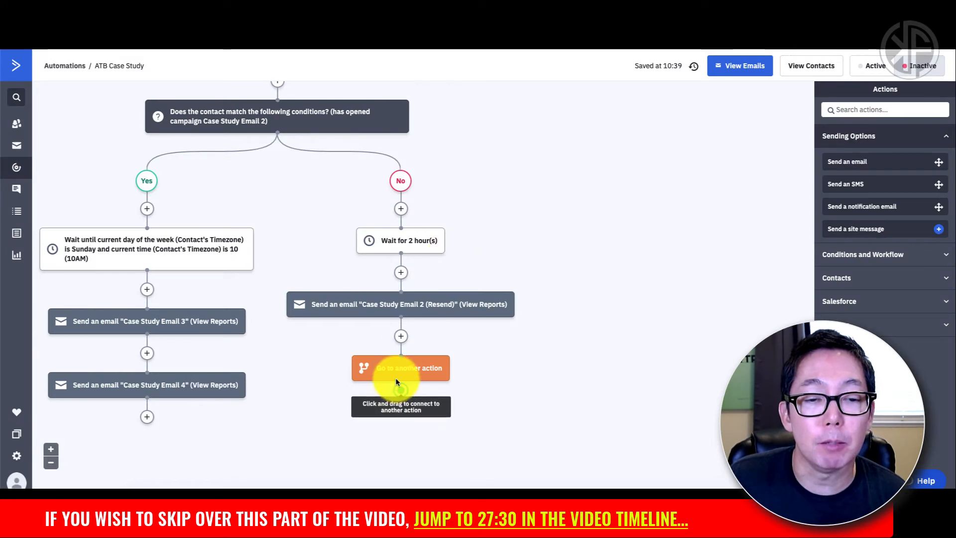
drag(399, 392, 146, 229)
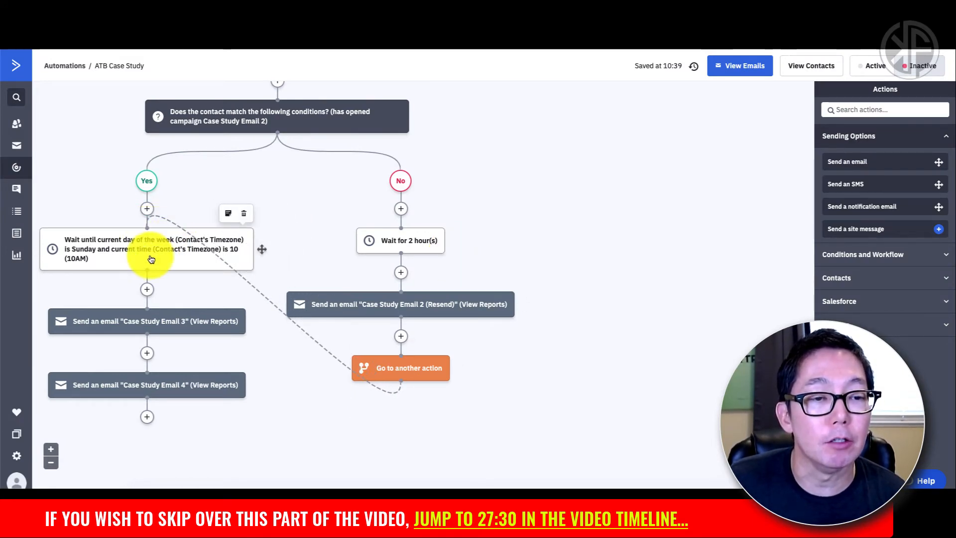
scroll(151, 256, down, 1)
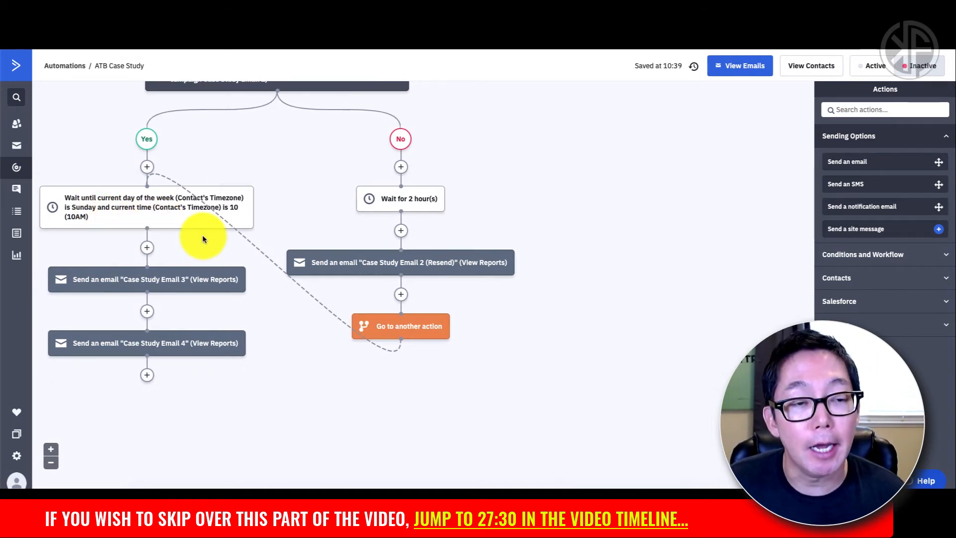
scroll(203, 239, up, 3)
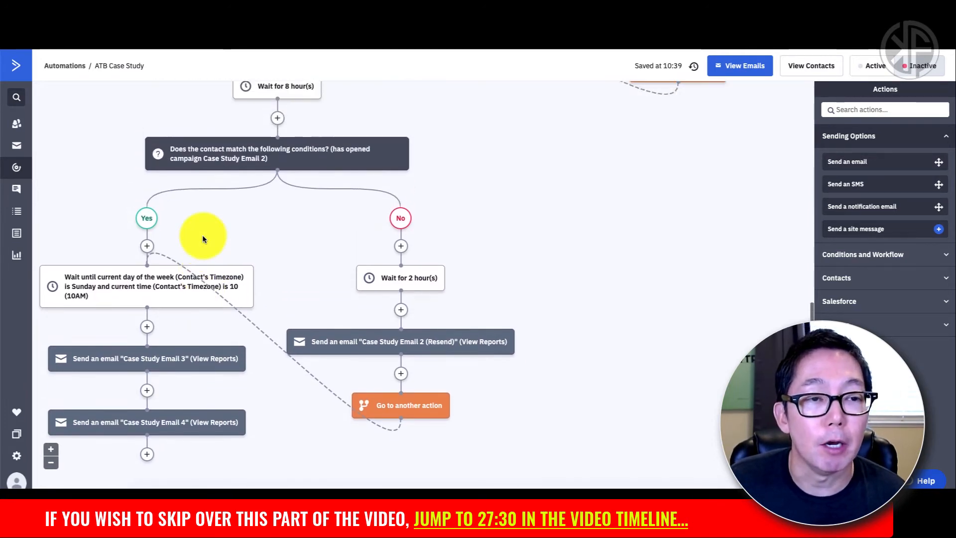
scroll(178, 287, down, 2)
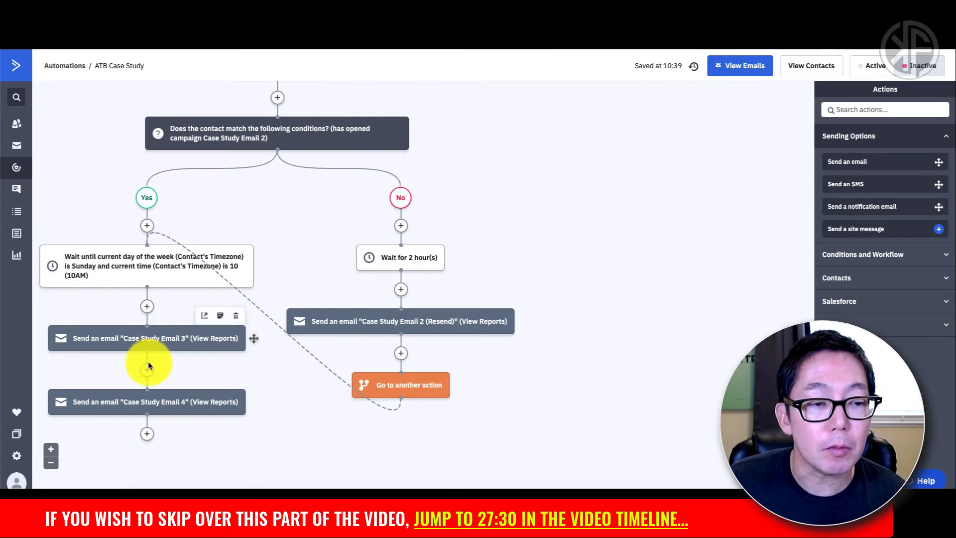
scroll(164, 333, down, 1)
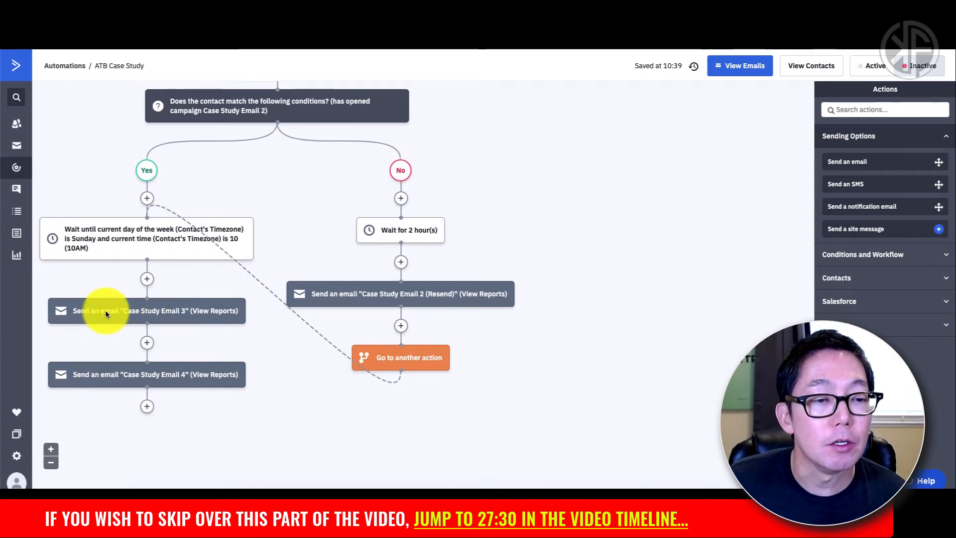
Step: Insert a Wait for 8 hour(s) step between Case Study Email 3 and Case Study Email 4
click(147, 343)
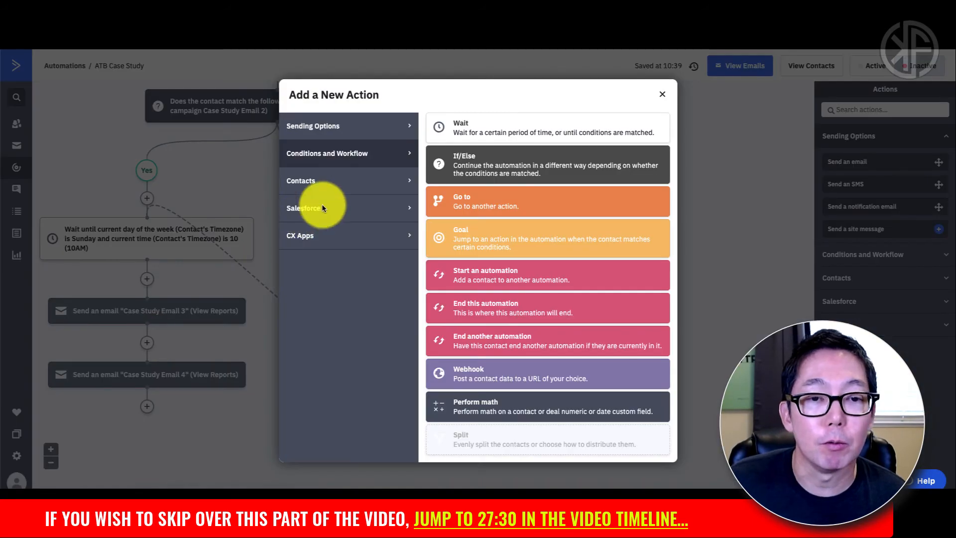
click(455, 133)
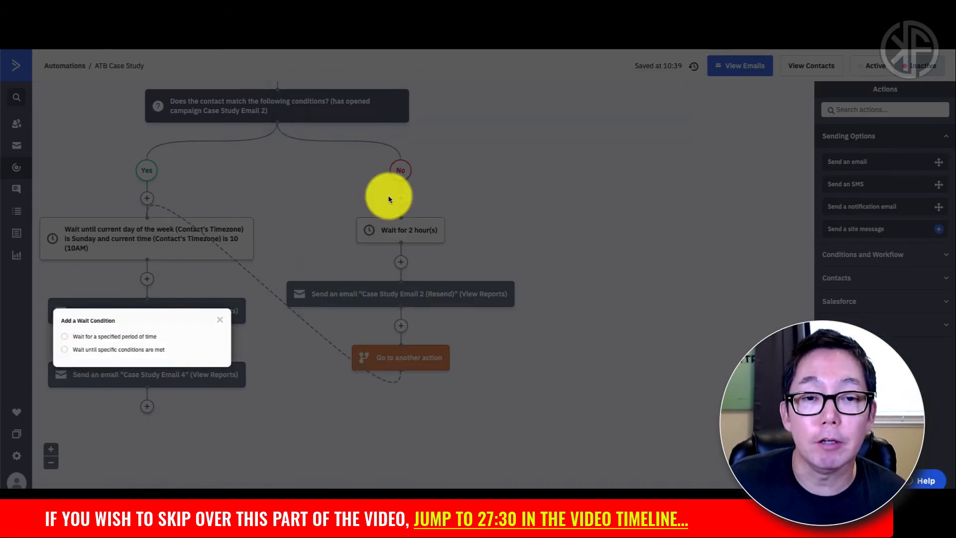
click(127, 338)
double_click(156, 350)
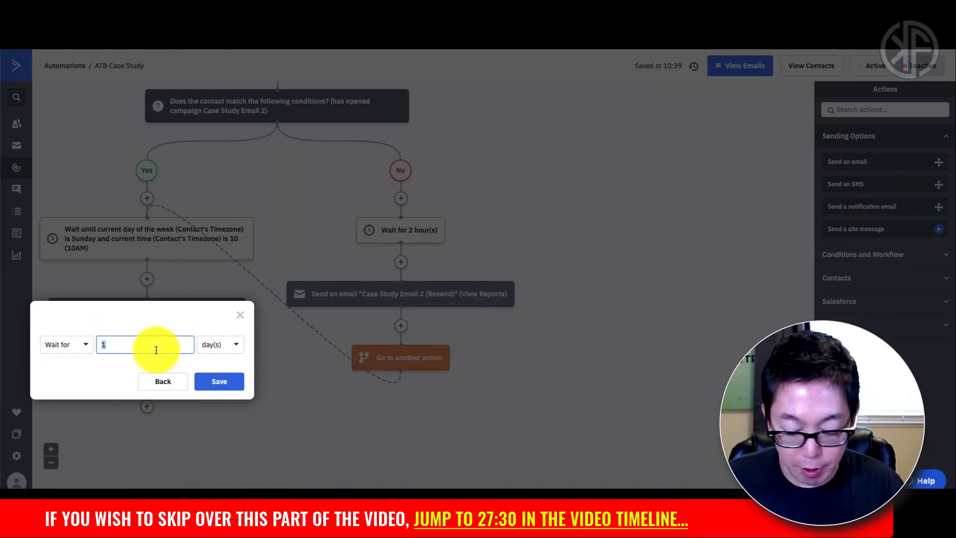
text(8)
click(217, 346)
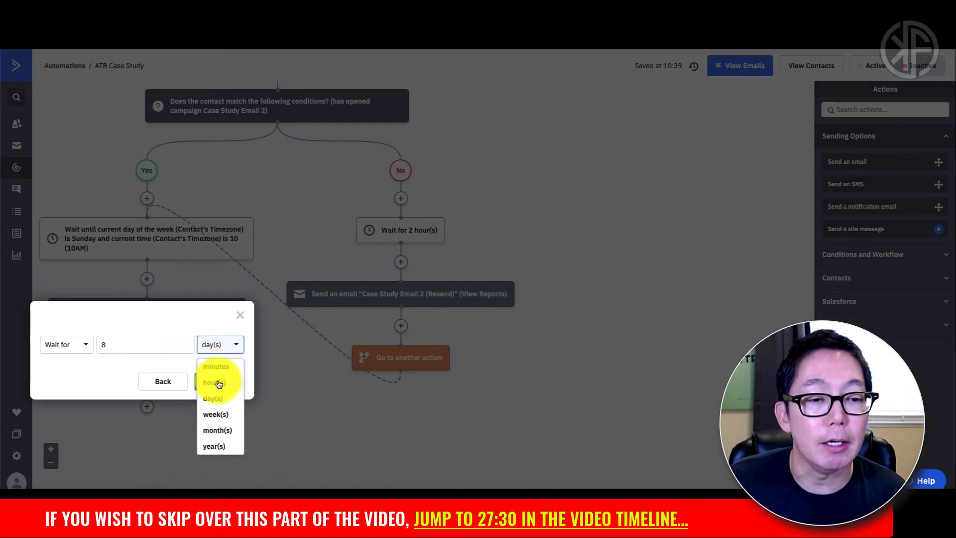
click(219, 382)
click(222, 380)
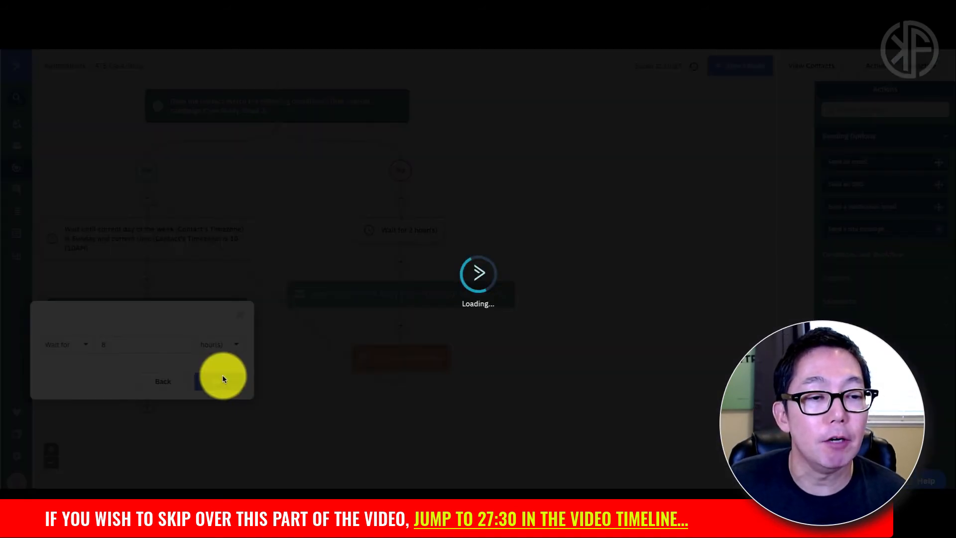
scroll(156, 241, down, 2)
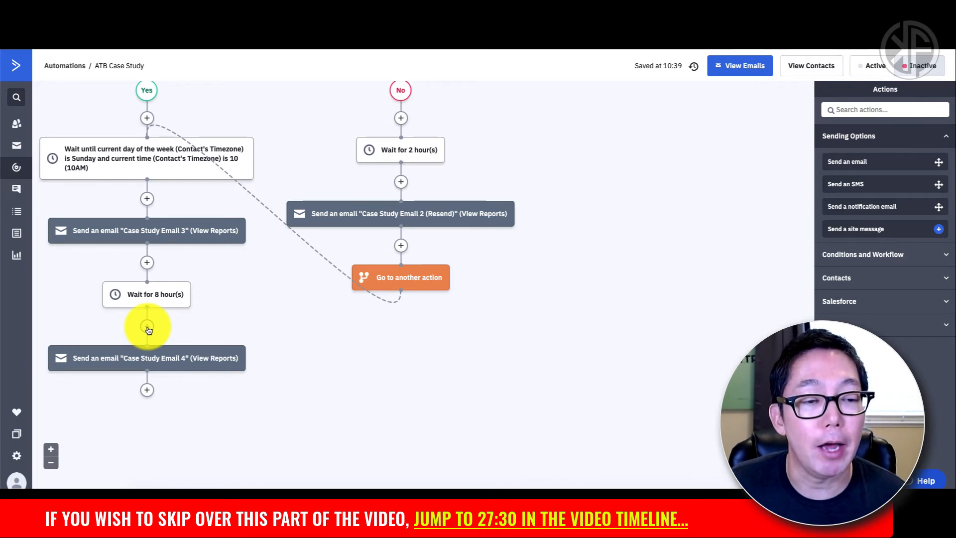
click(147, 328)
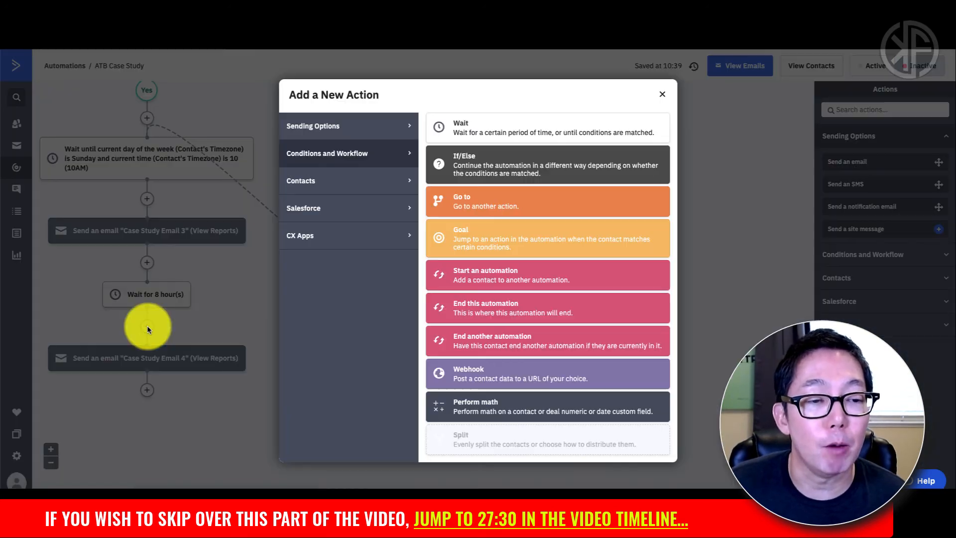
Step: Add an If/Else split on whether the contact has opened Case Study Email 3
click(485, 166)
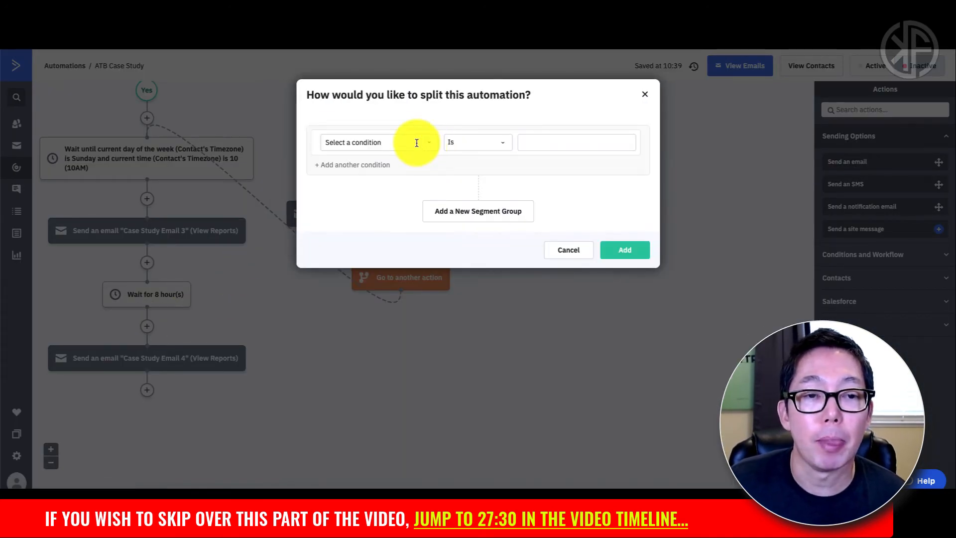
click(417, 143)
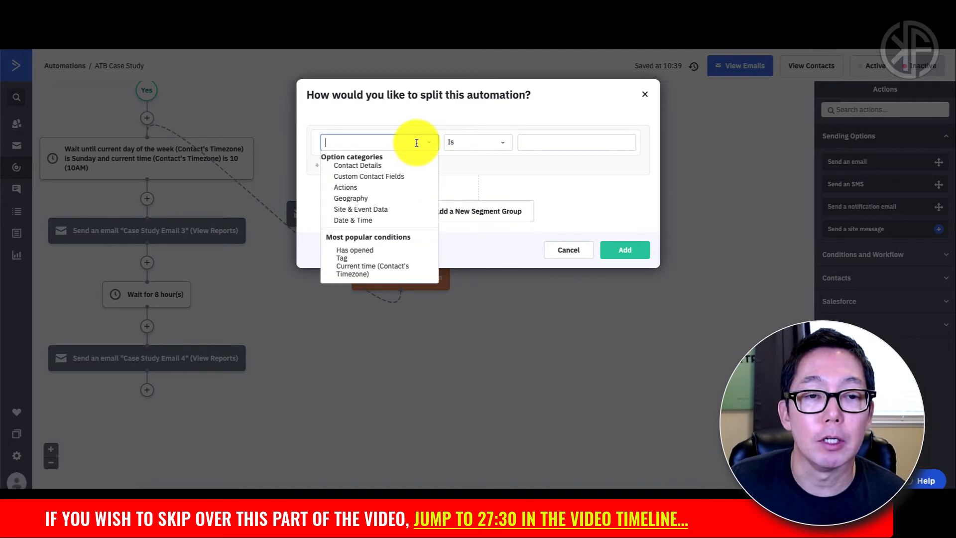
click(370, 251)
click(503, 142)
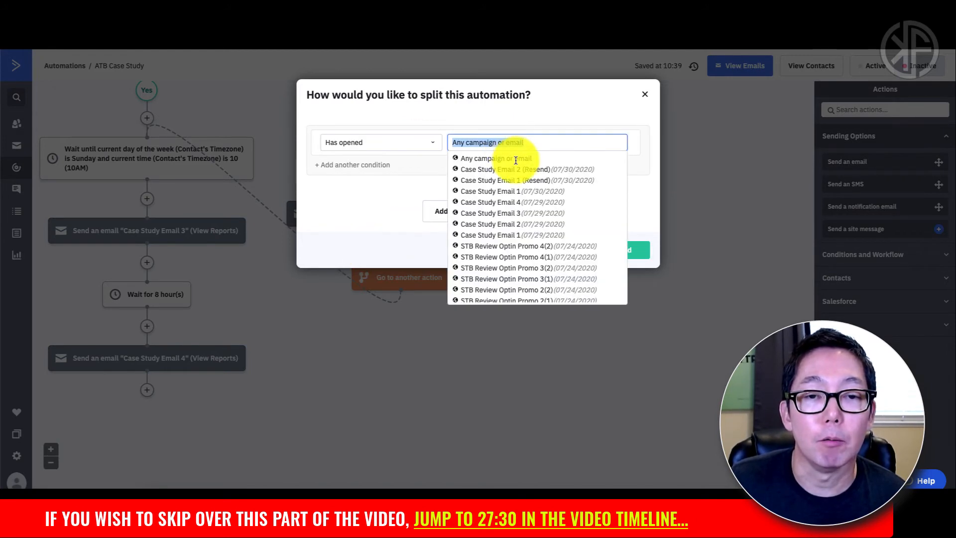
click(513, 213)
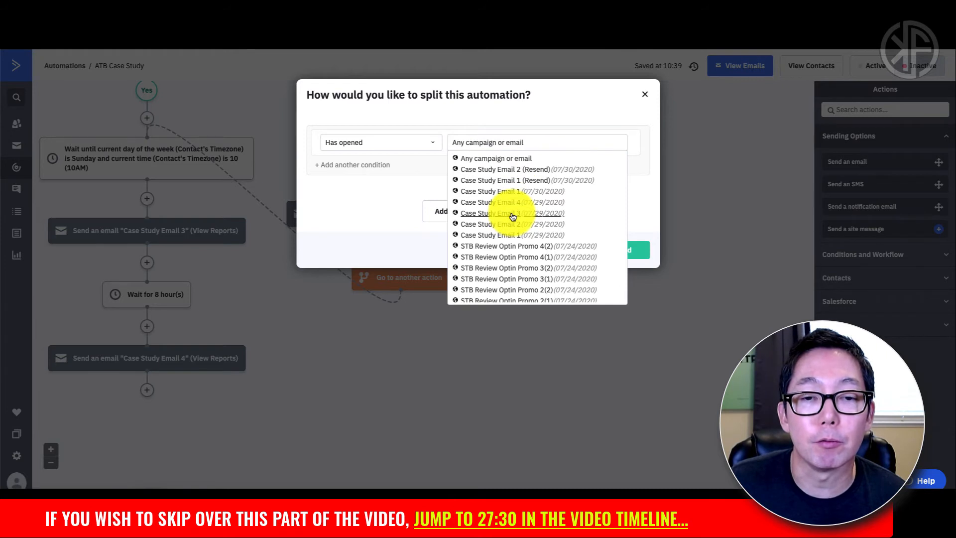
click(611, 251)
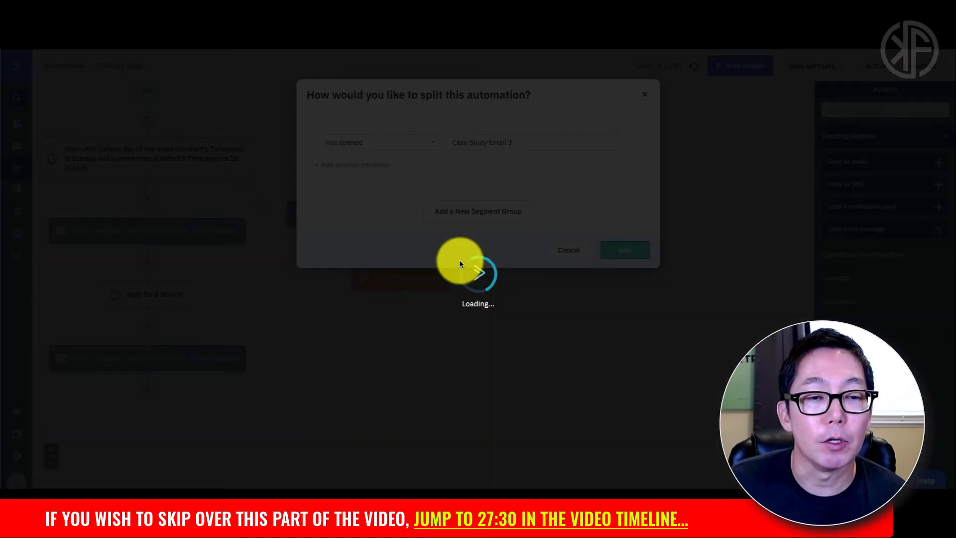
scroll(234, 275, down, 2)
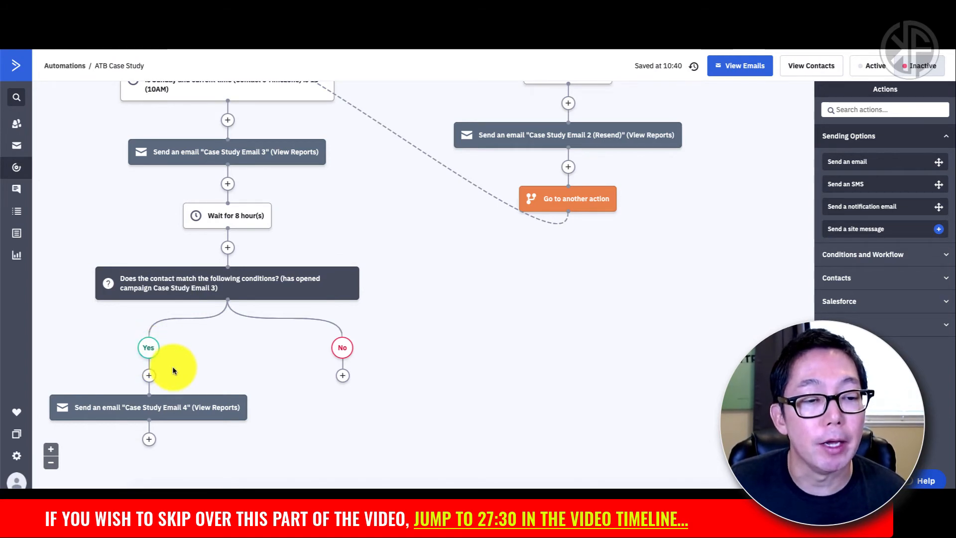
mouse_move(152, 398)
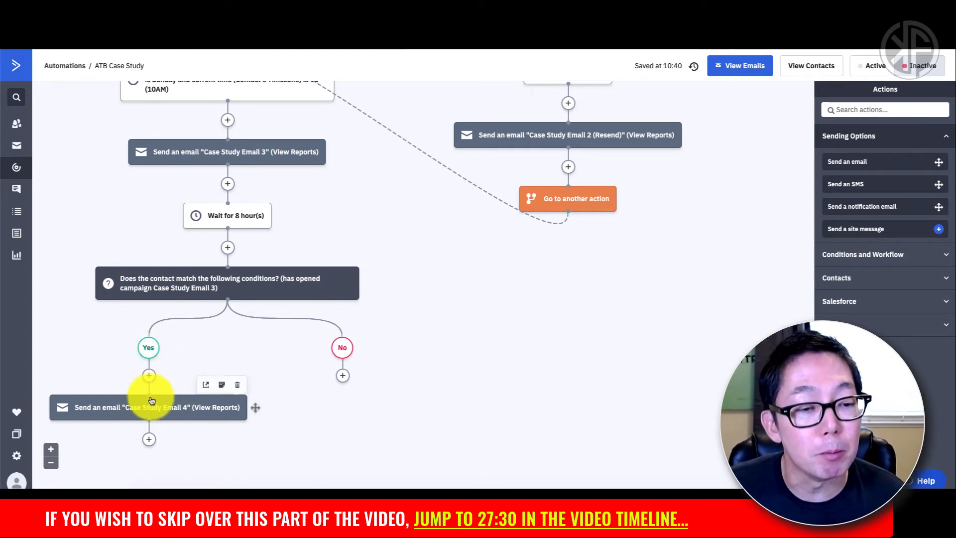
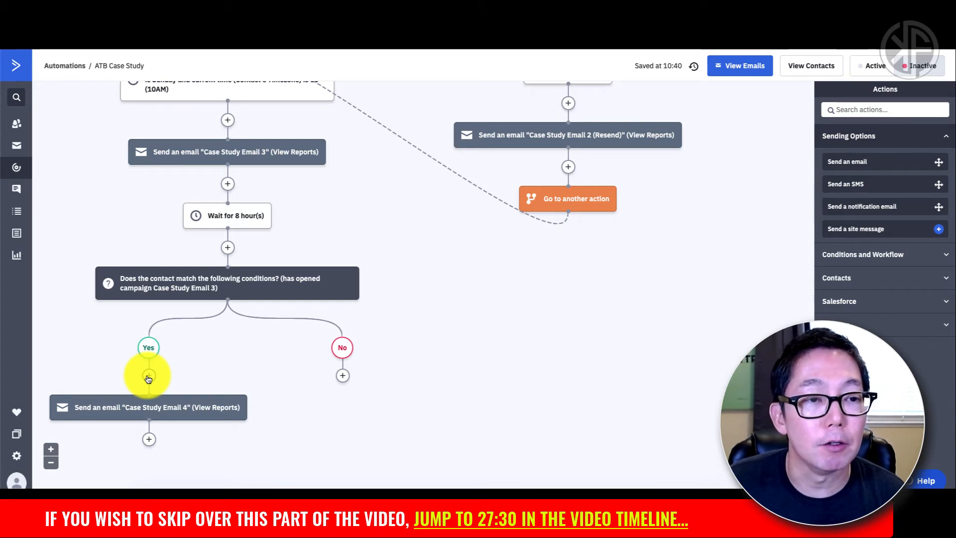
Step: On the Yes path, add a conditional wait whose first condition is Current day of the week is Monday
scroll(148, 378, up, 3)
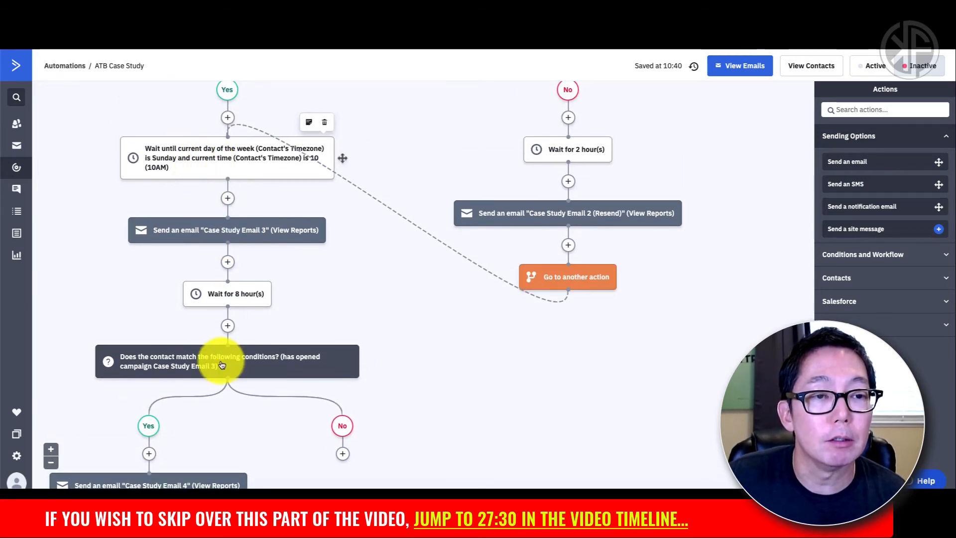
scroll(222, 366, down, 4)
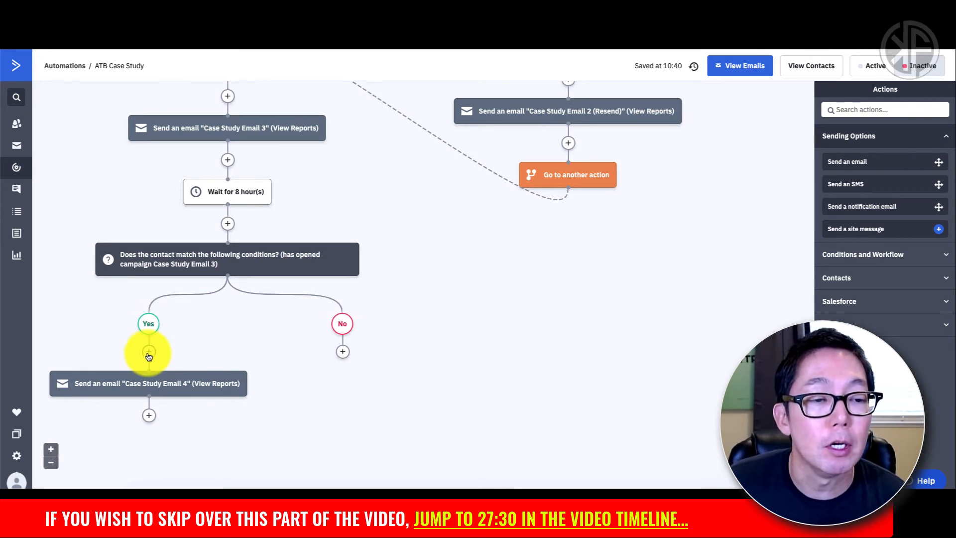
click(149, 352)
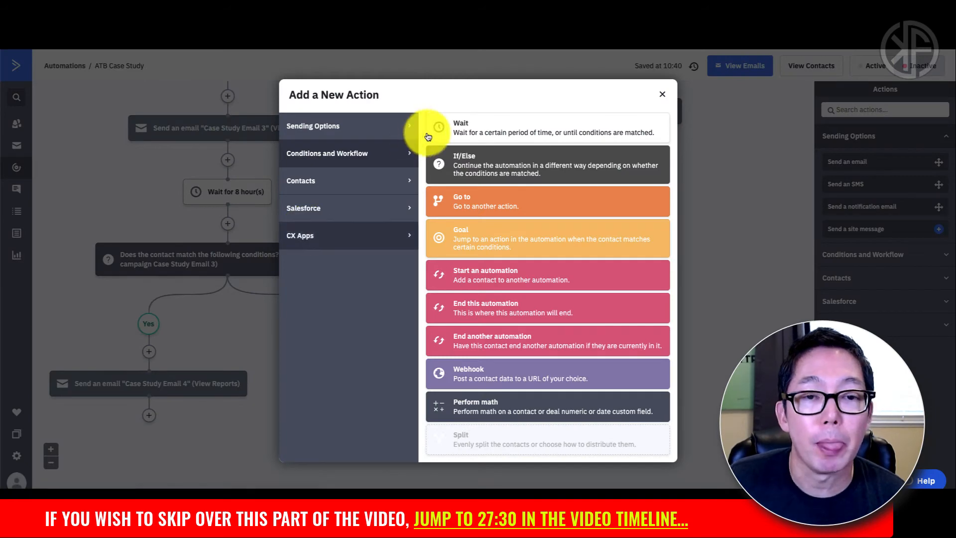
click(476, 134)
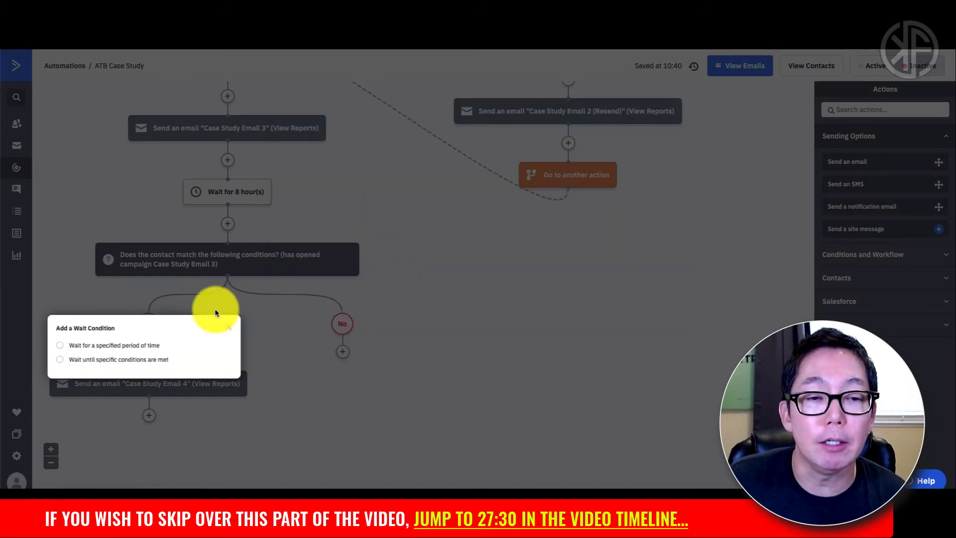
click(127, 360)
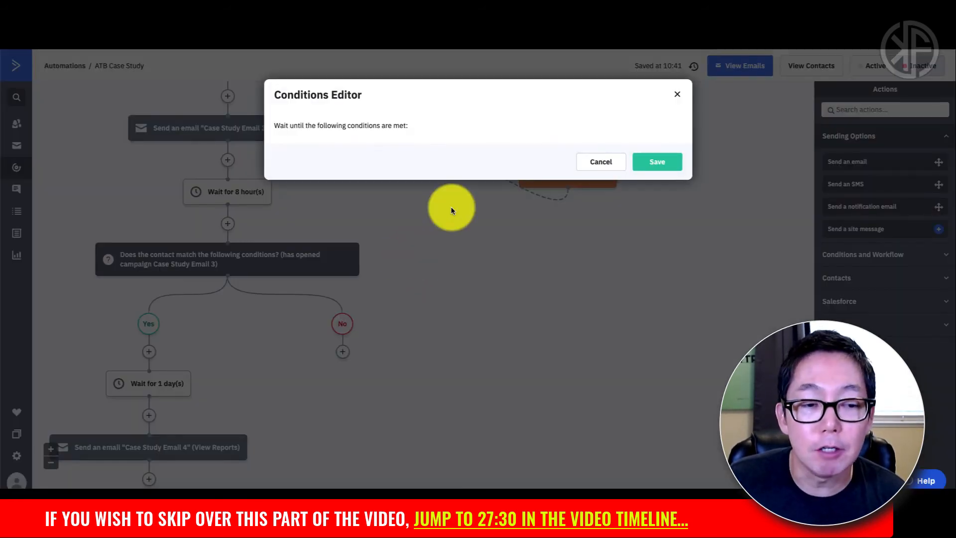
click(390, 154)
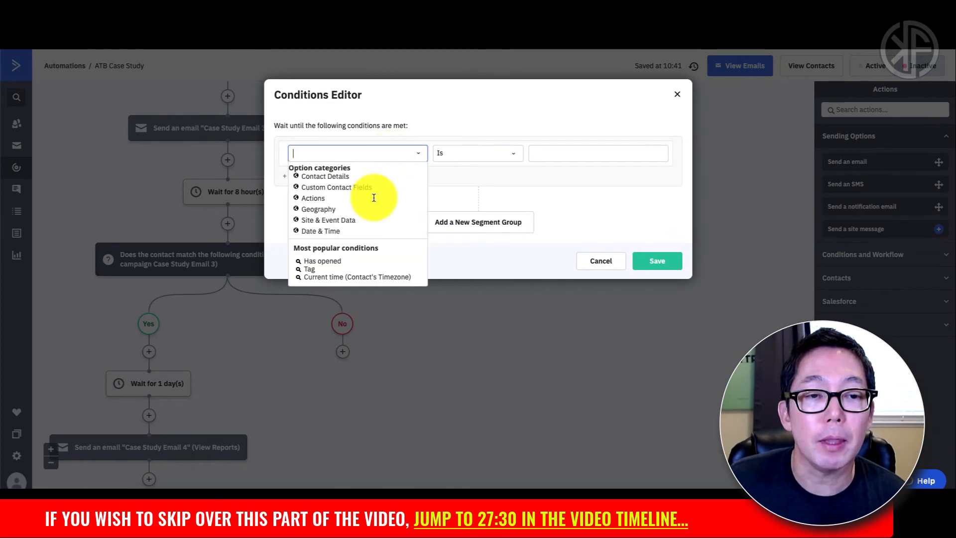
click(334, 232)
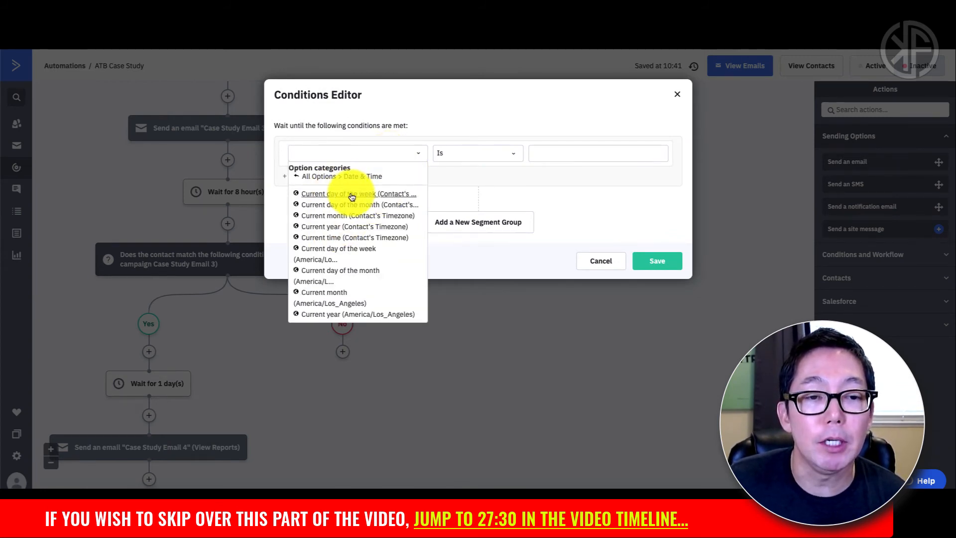
click(352, 194)
click(592, 157)
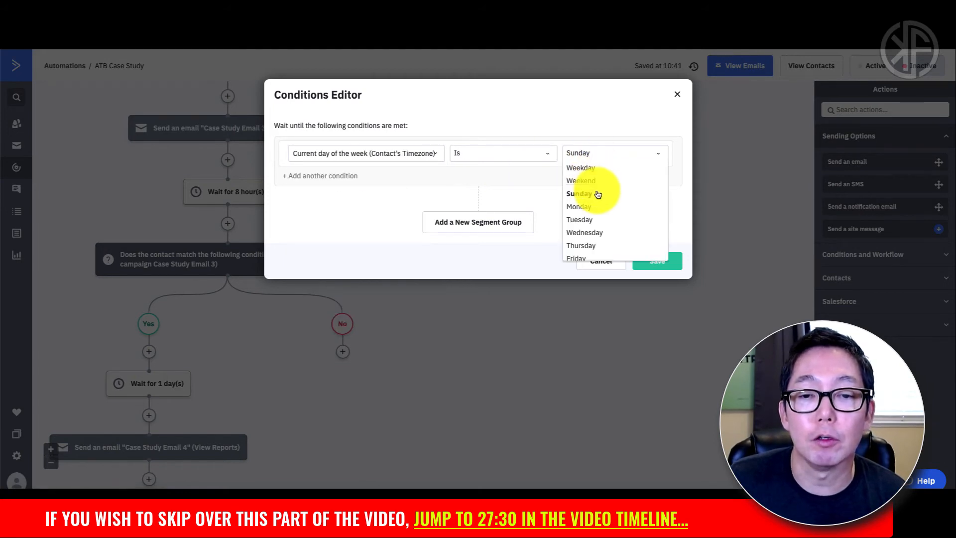
click(585, 207)
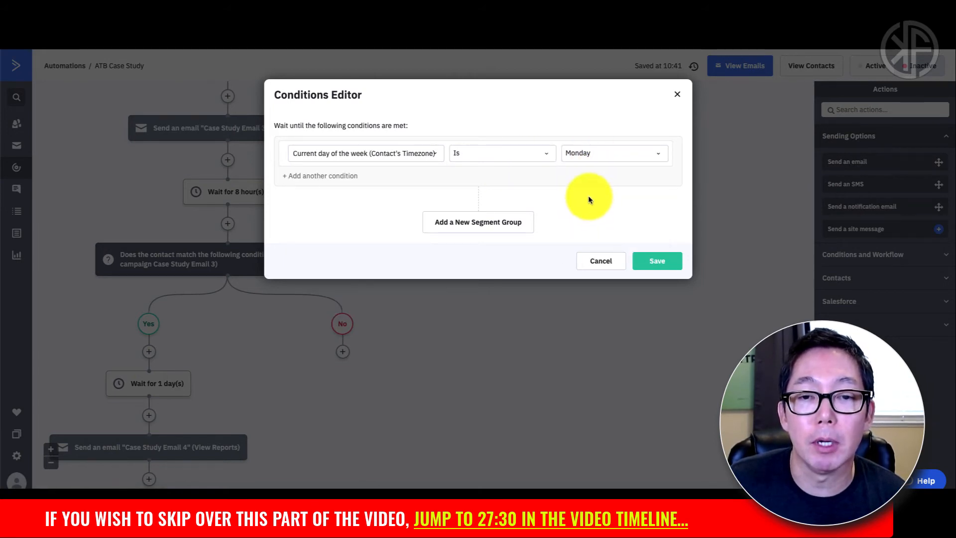
Step: Add a second condition, Current time is 11AM, and save the wait step
click(328, 177)
click(374, 181)
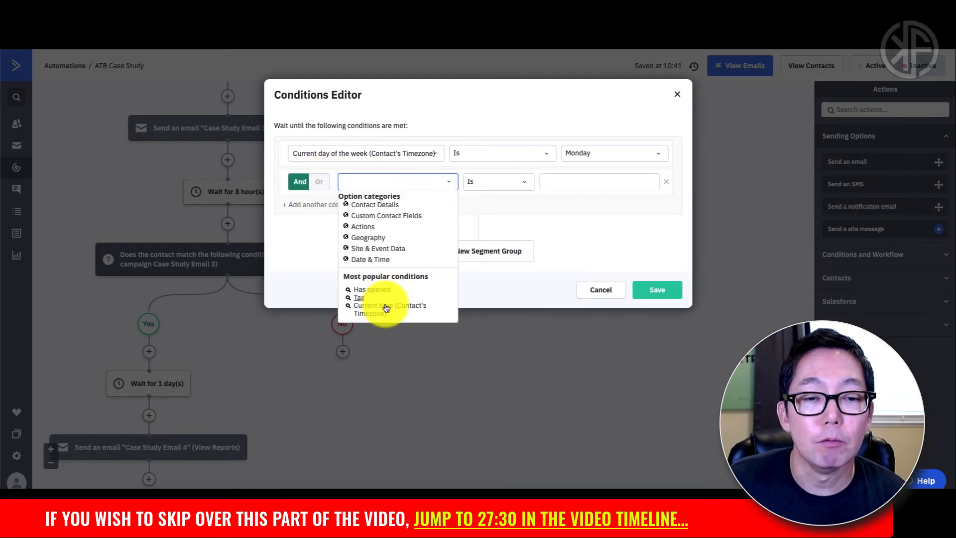
click(387, 308)
click(588, 183)
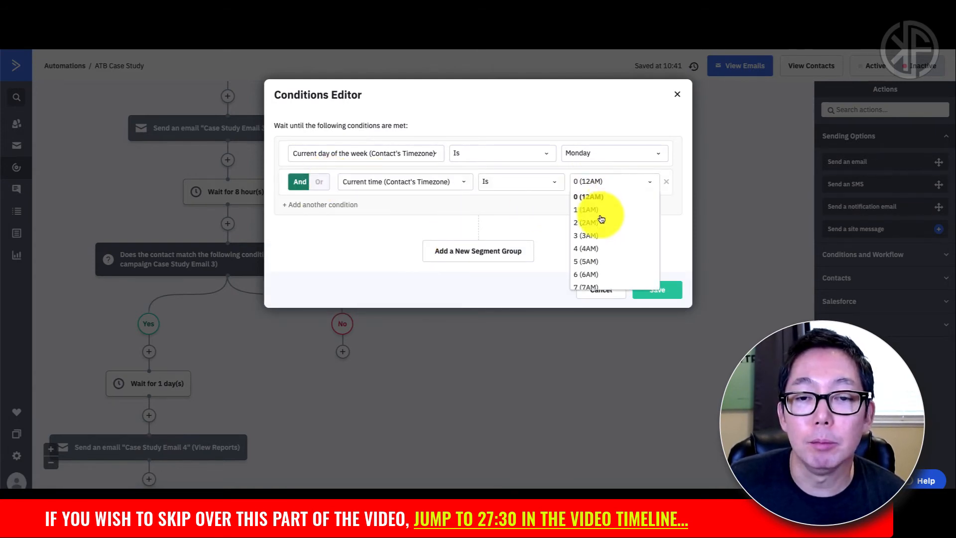
scroll(601, 239, down, 2)
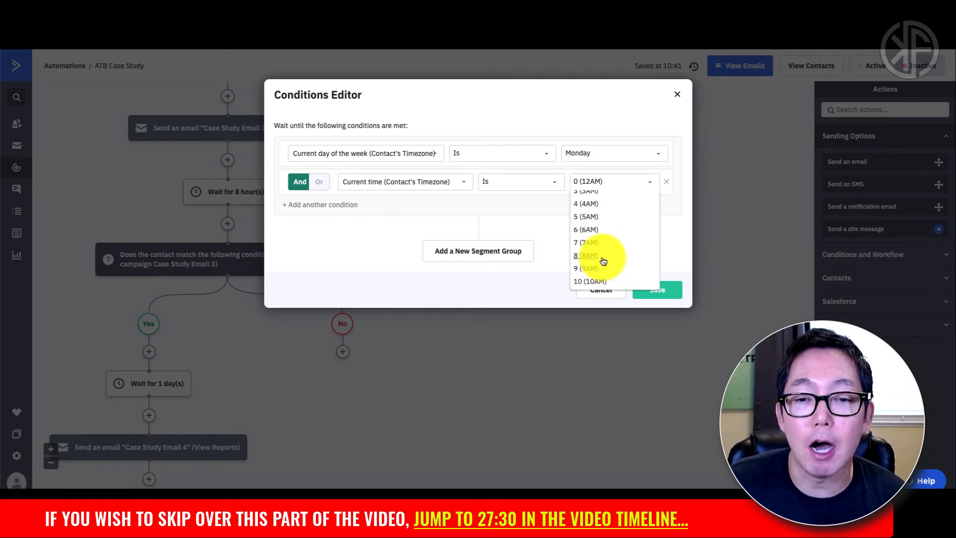
scroll(602, 261, down, 2)
click(599, 241)
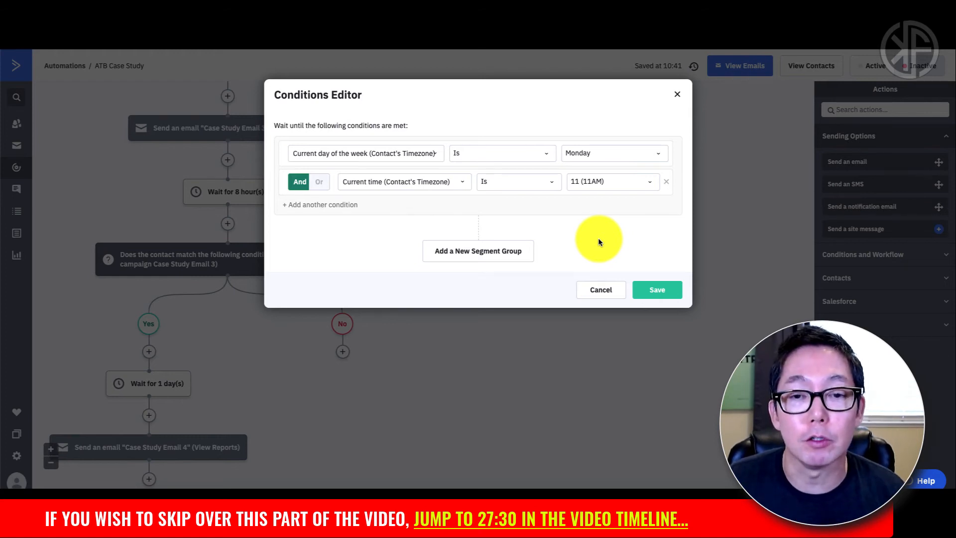
click(652, 291)
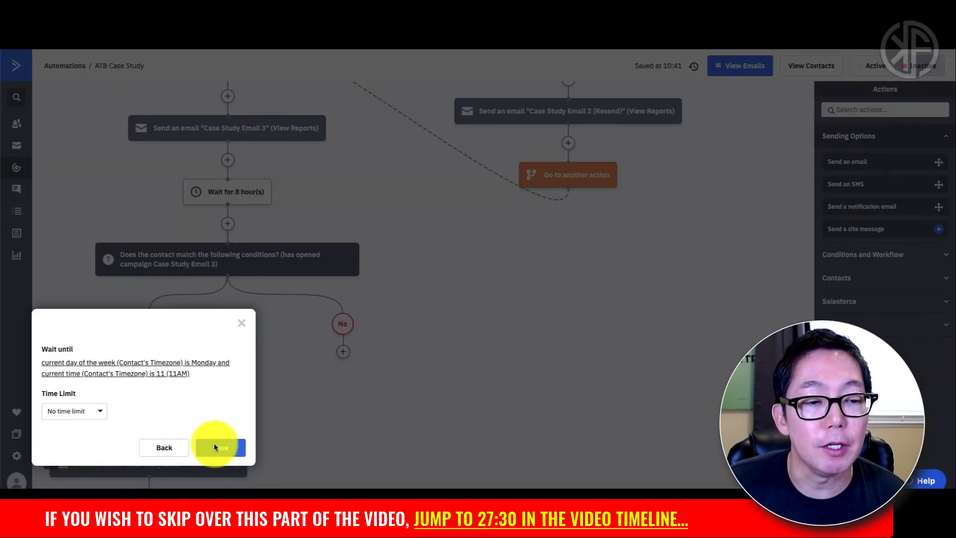
click(215, 447)
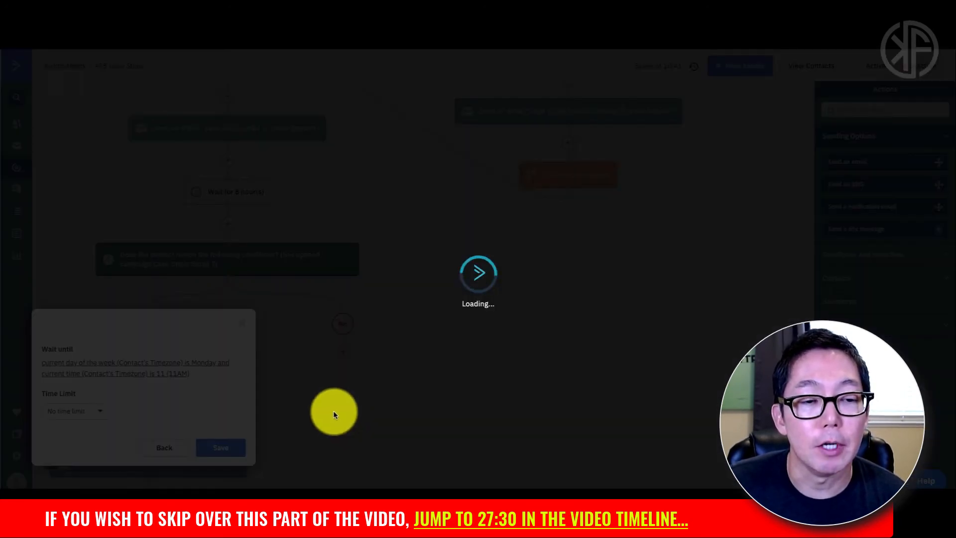
scroll(298, 378, down, 3)
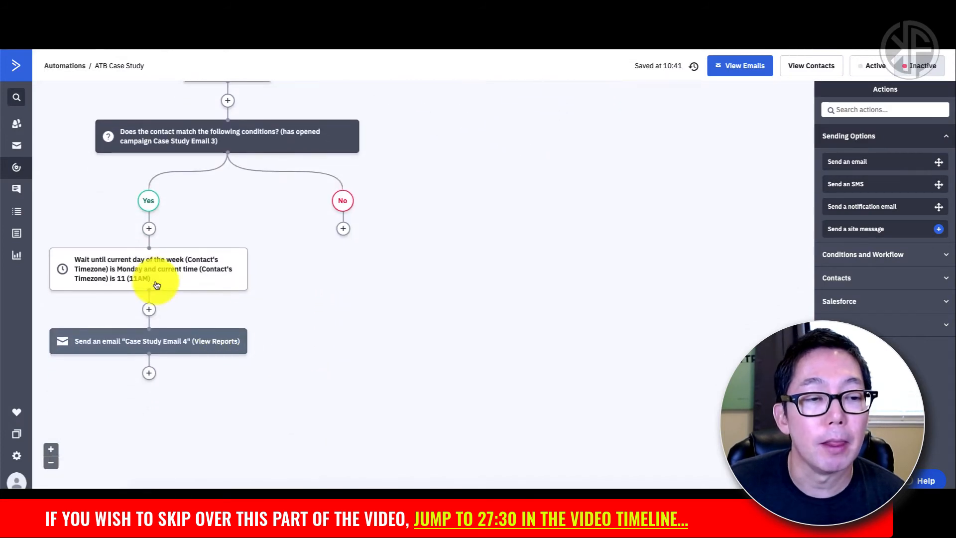
scroll(138, 267, down, 1)
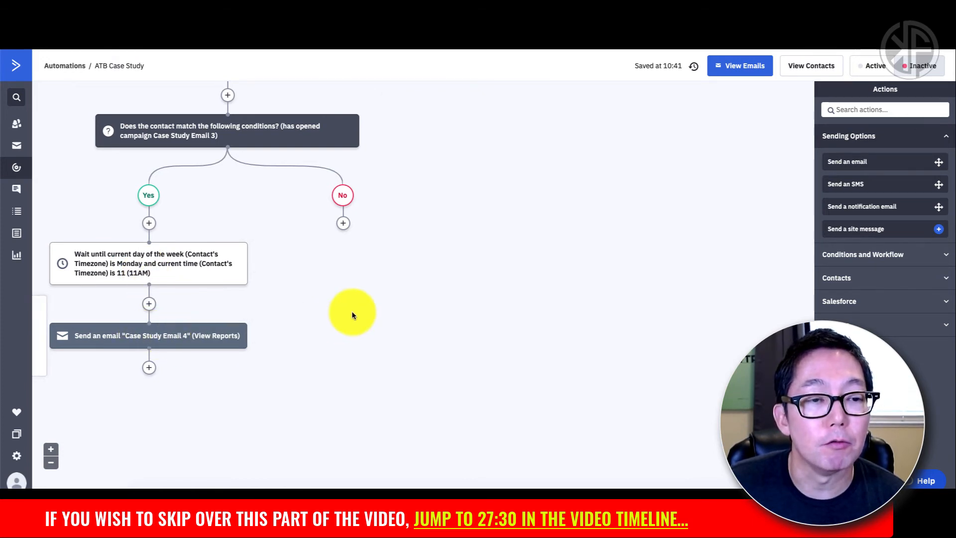
scroll(350, 316, up, 2)
scroll(351, 315, up, 5)
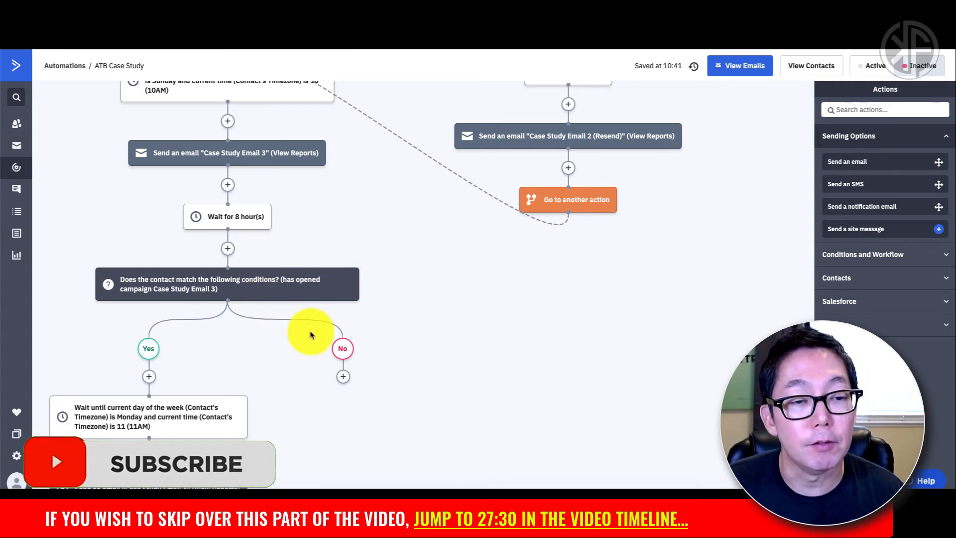
scroll(396, 362, up, 3)
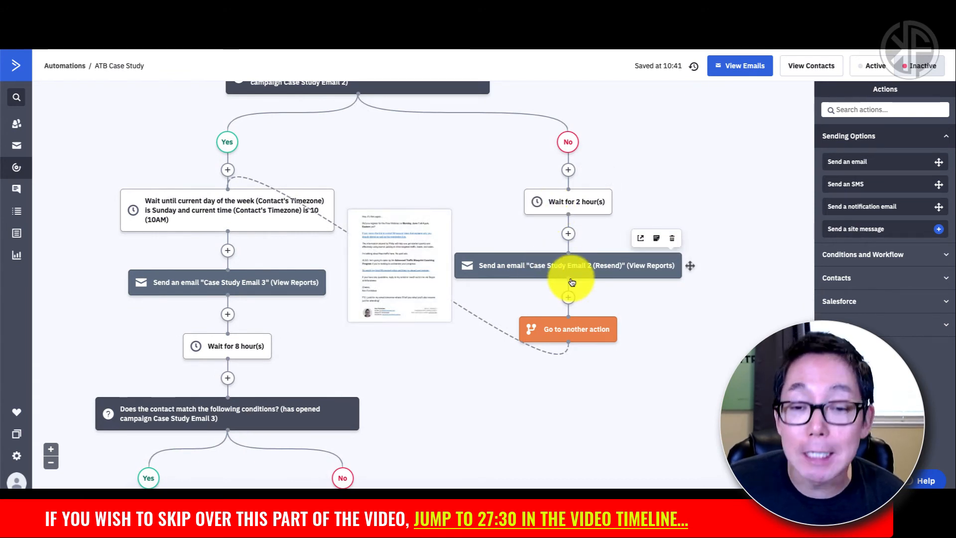
scroll(571, 283, down, 5)
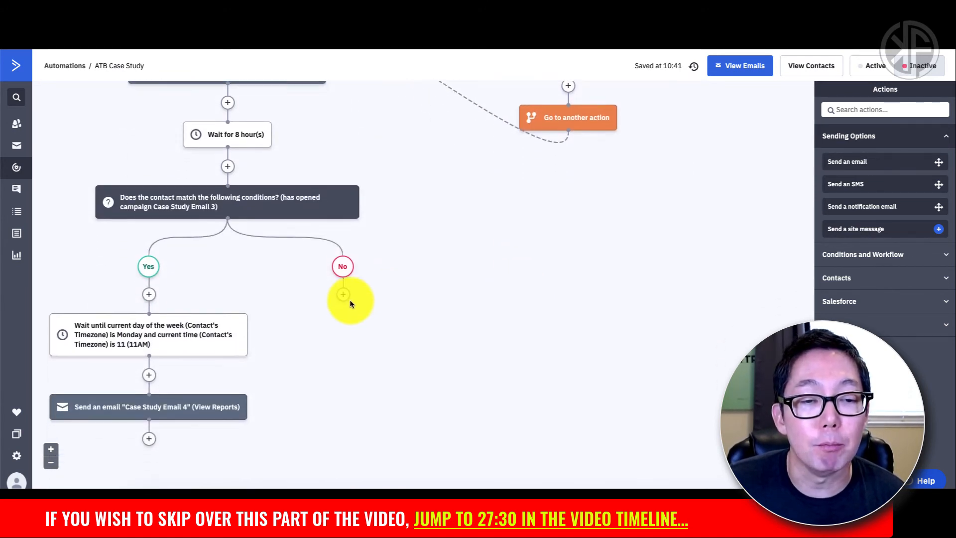
click(344, 294)
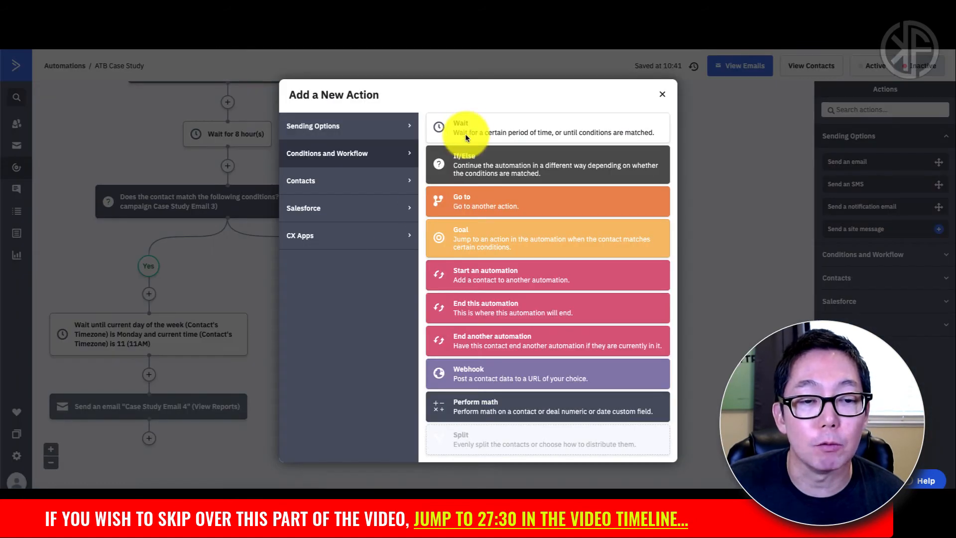
click(469, 134)
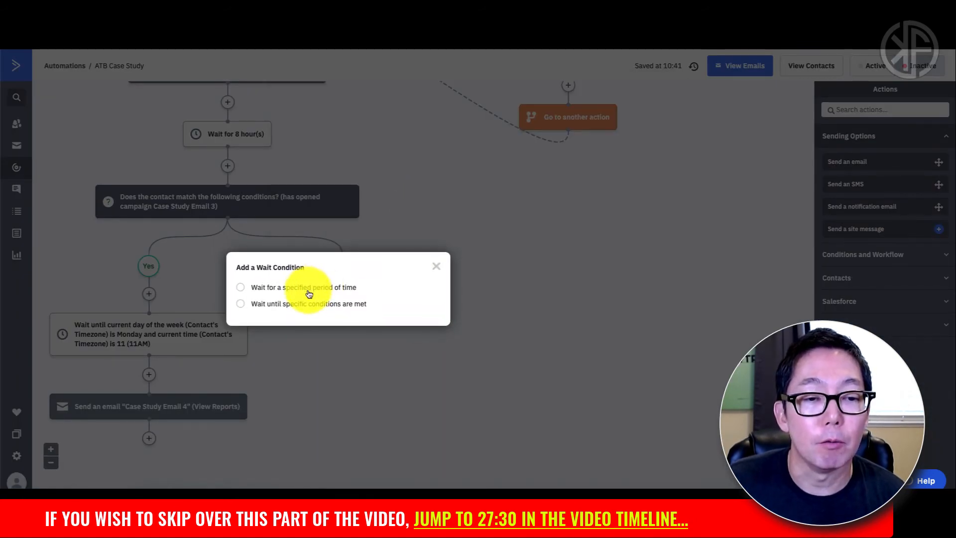
click(307, 290)
click(319, 298)
text(2)
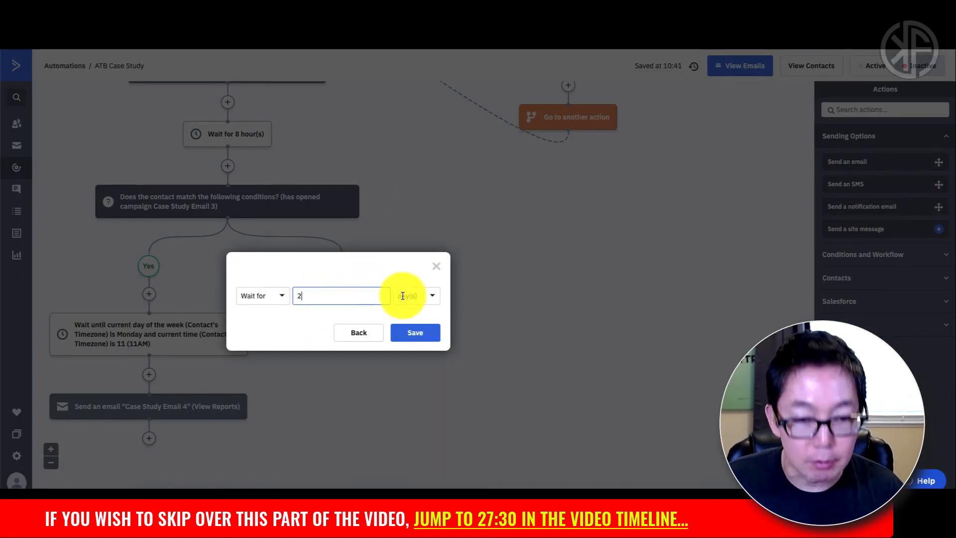
click(405, 297)
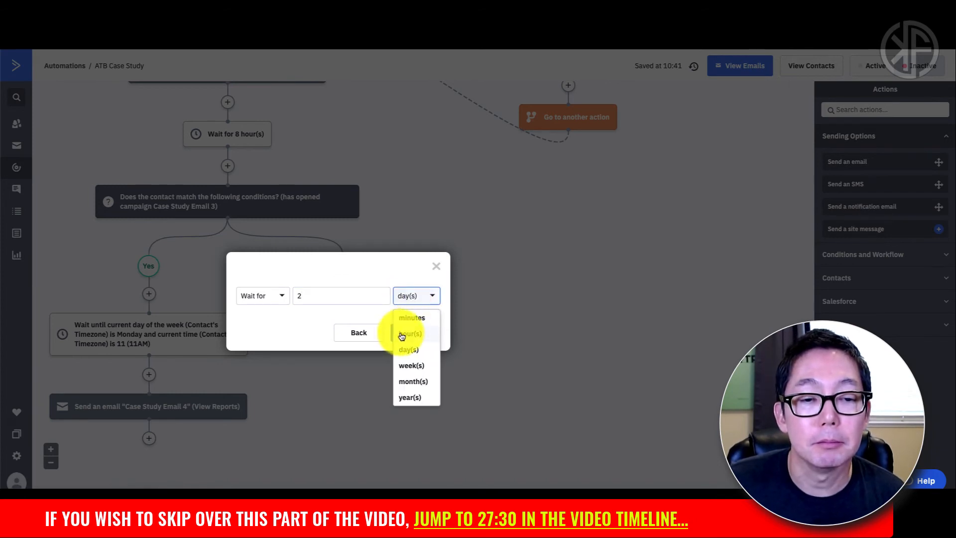
click(410, 333)
click(414, 335)
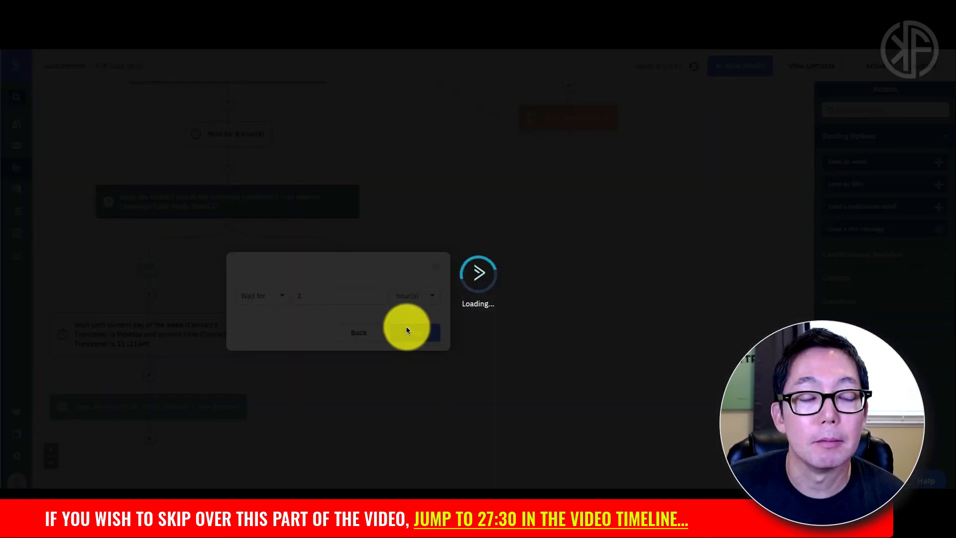
scroll(405, 325, up, 1)
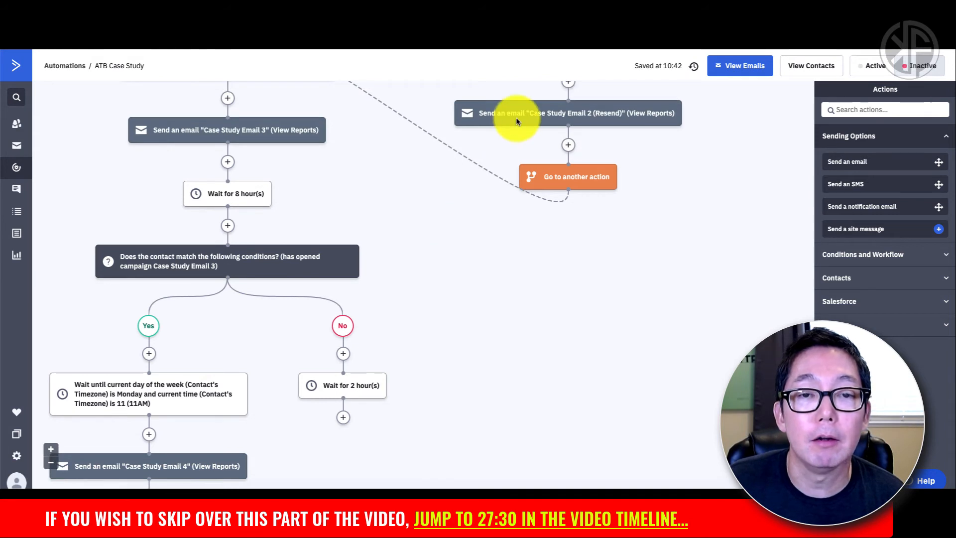
mouse_move(515, 118)
scroll(441, 328, down, 1)
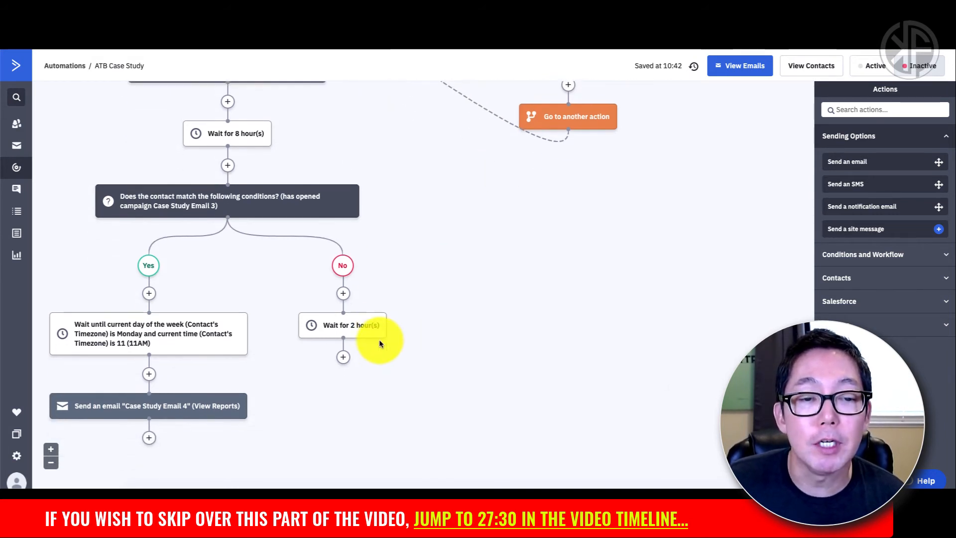
Step: After the No path's 2-hour wait, send an editable copy of Case Study Email 3
click(343, 354)
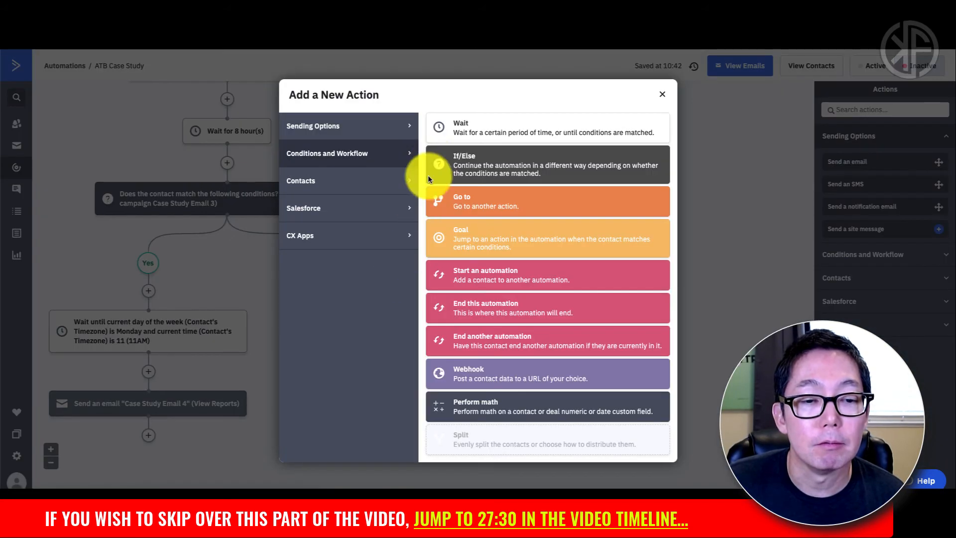
click(352, 133)
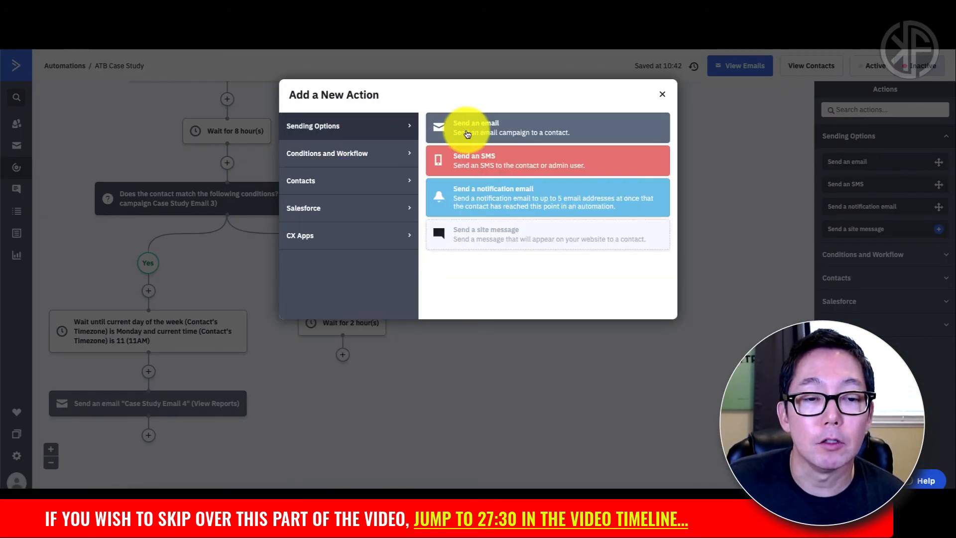
click(467, 133)
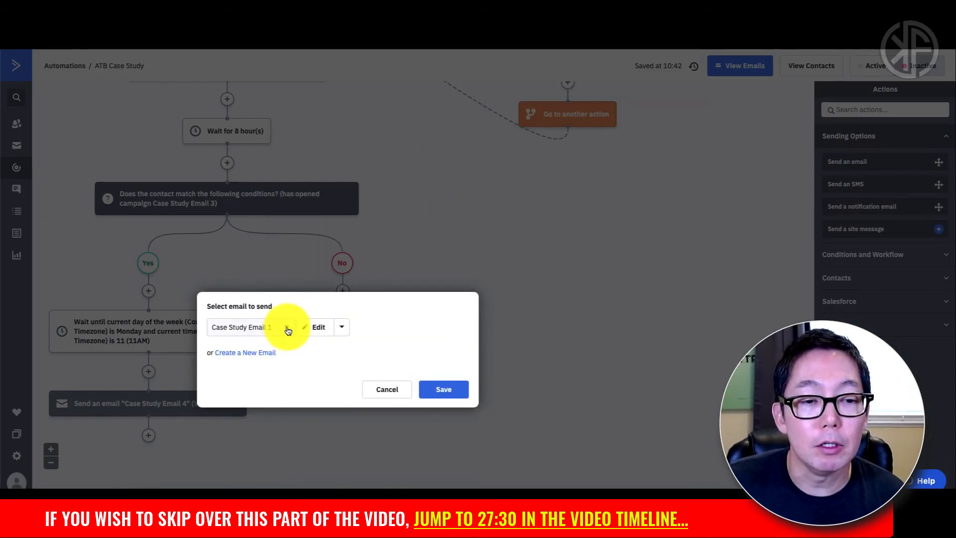
click(287, 328)
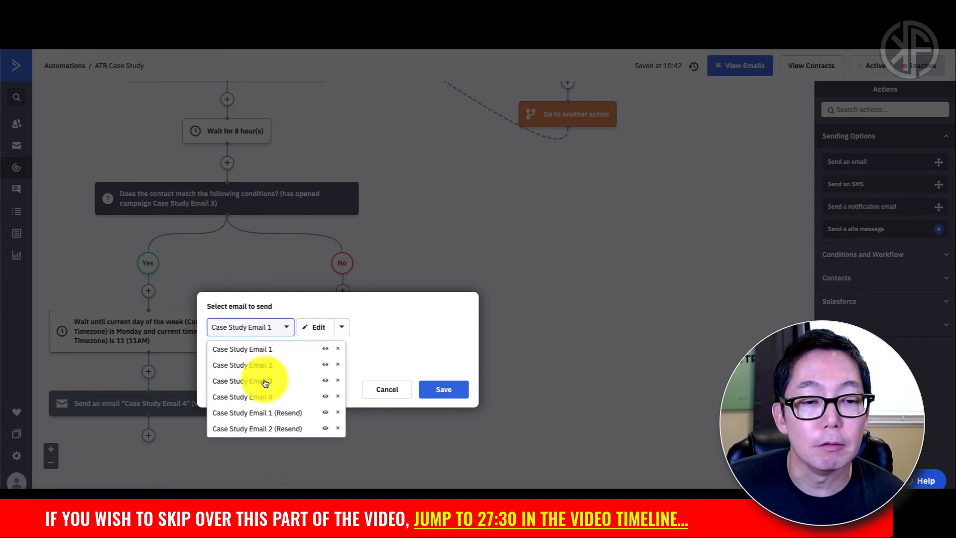
click(265, 381)
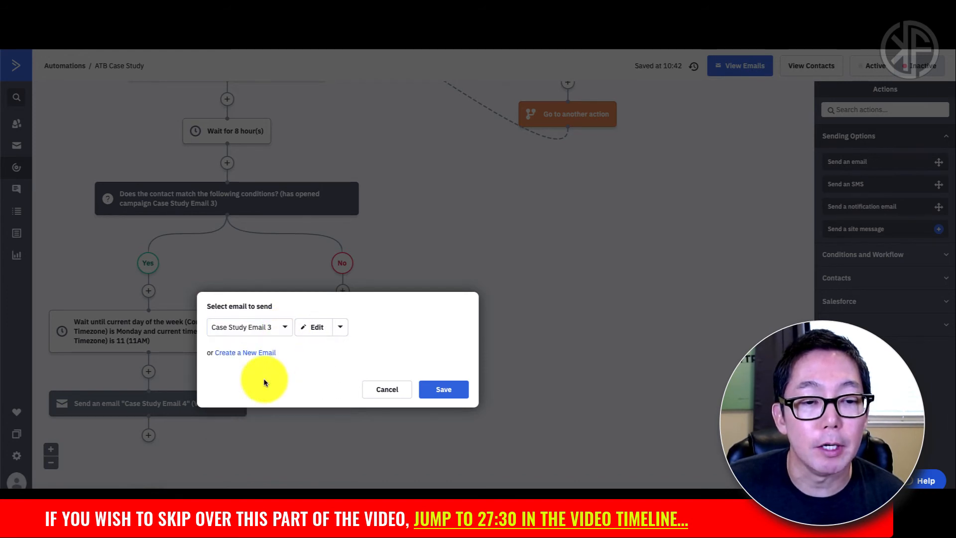
click(338, 329)
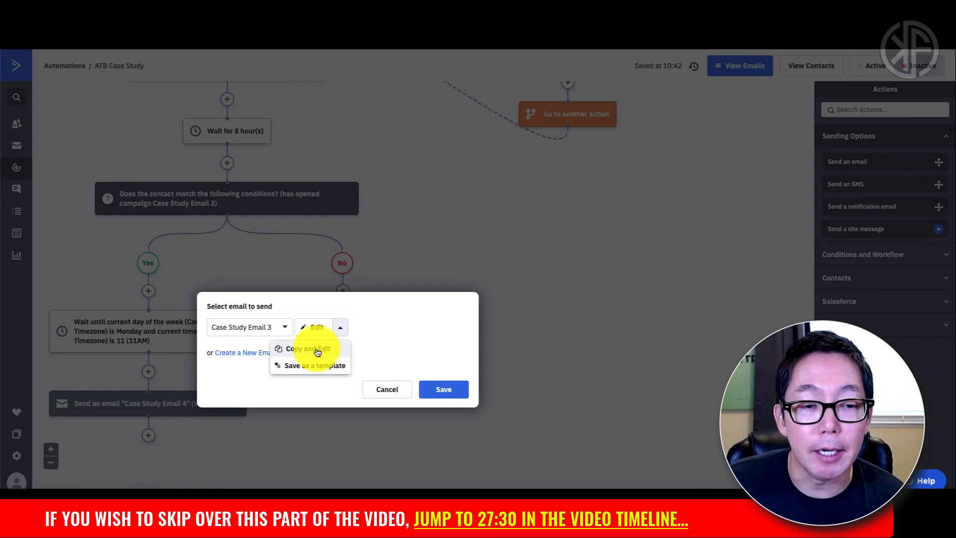
click(317, 350)
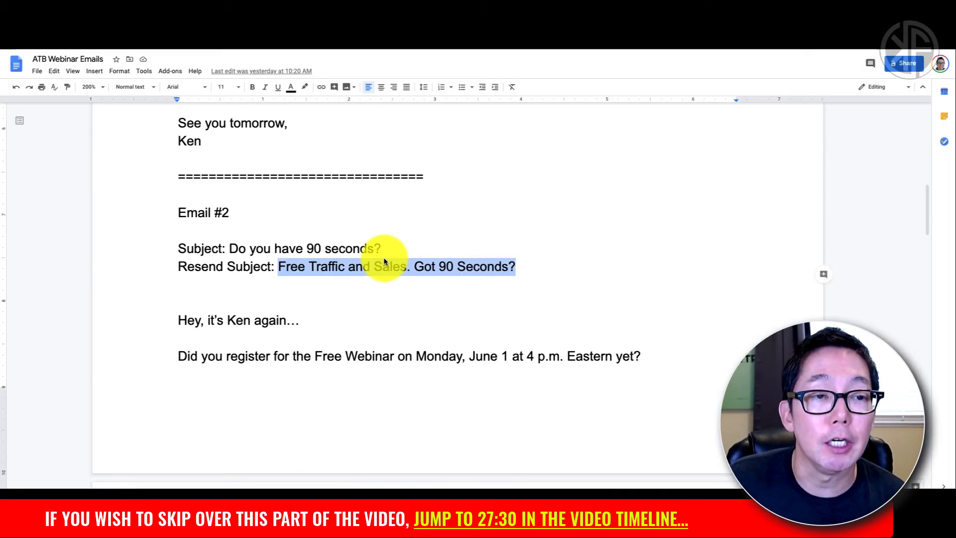
Step: Select Email #3's resend subject, 'Don't forget Monday's free webinar', in the ATB Webinar Emails doc
click(384, 259)
scroll(383, 259, down, 7)
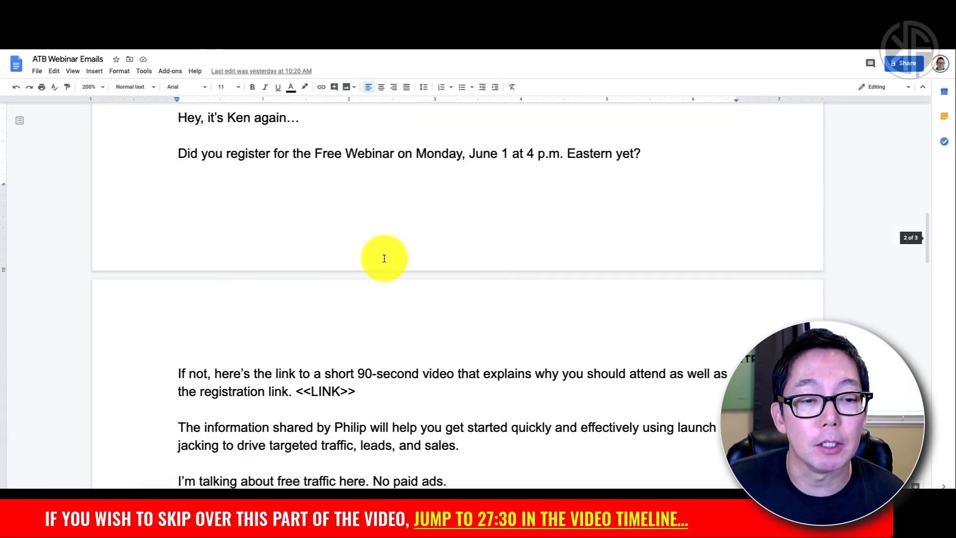
scroll(384, 259, down, 11)
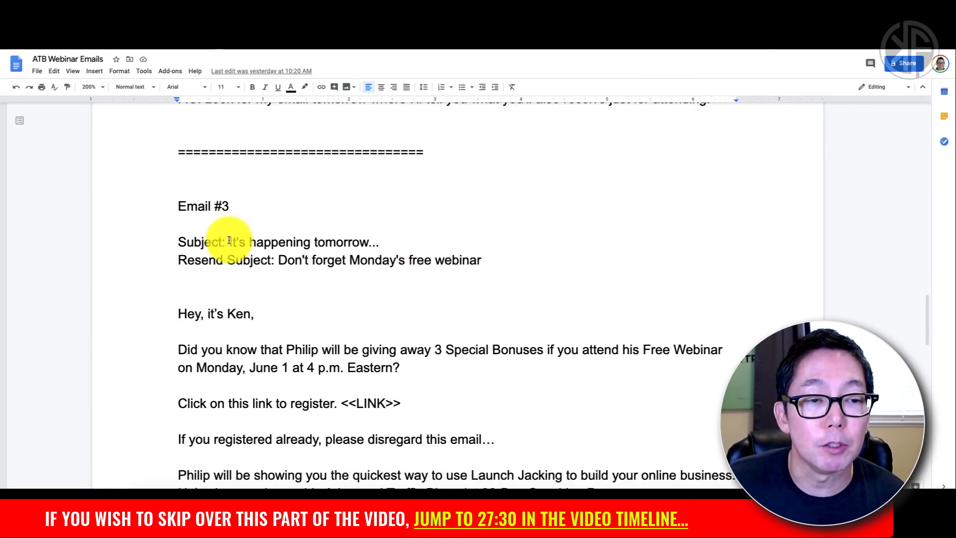
drag(278, 260, 482, 266)
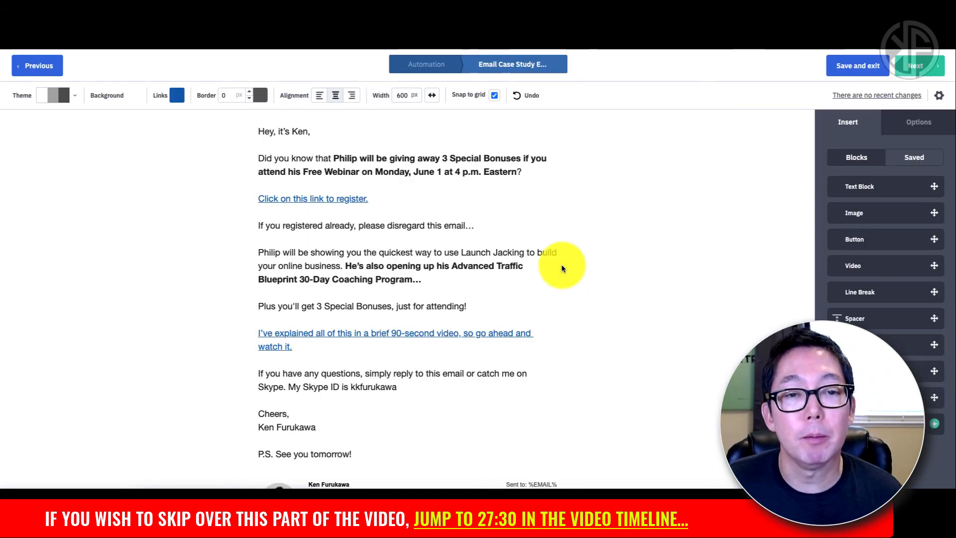
Step: Change the copied email's message name from '(Copy)' to 'Case Study Email 3 (Resend)'
scroll(563, 268, down, 1)
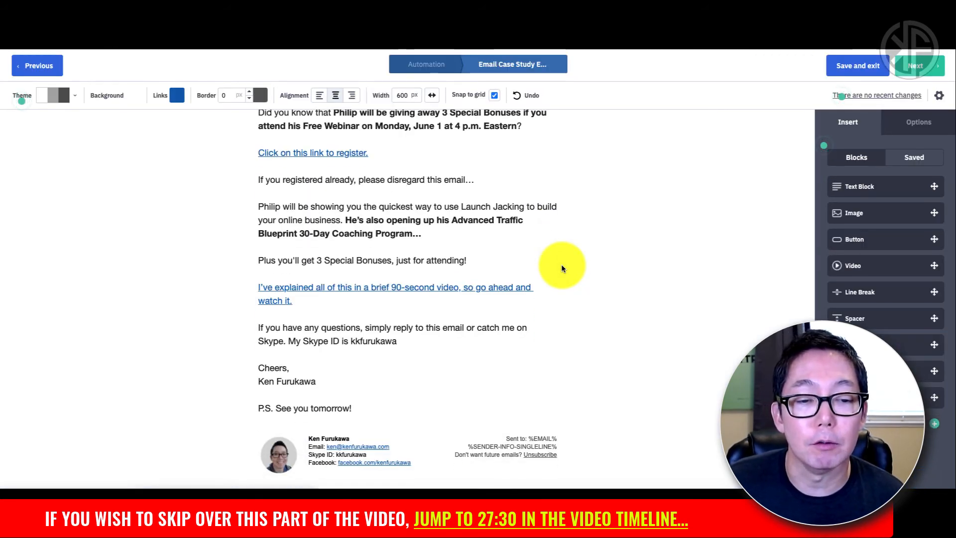
scroll(562, 268, up, 1)
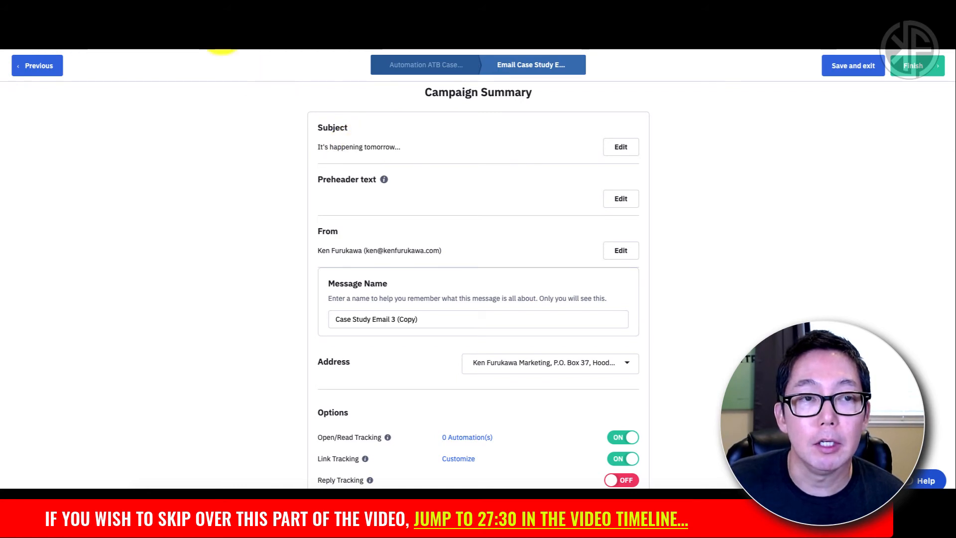
click(216, 34)
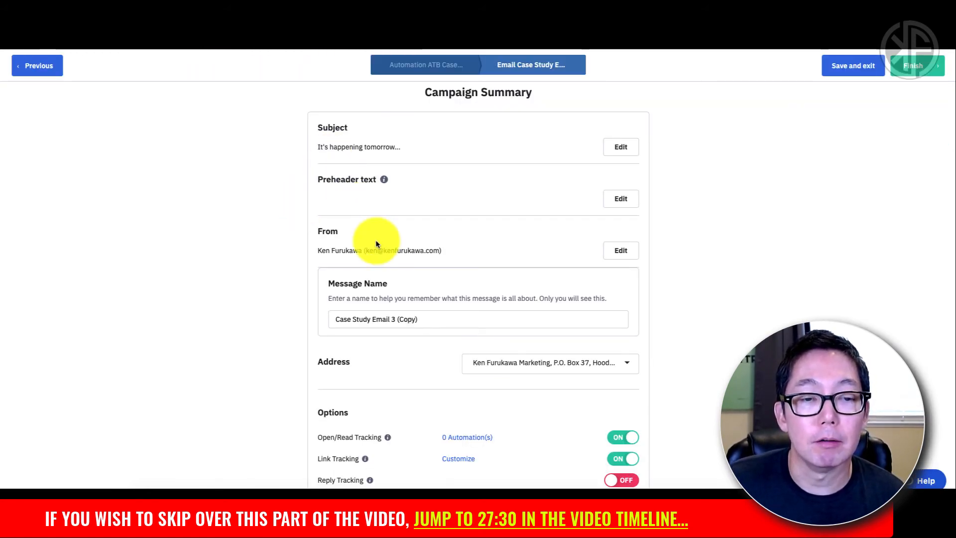
scroll(398, 278, down, 1)
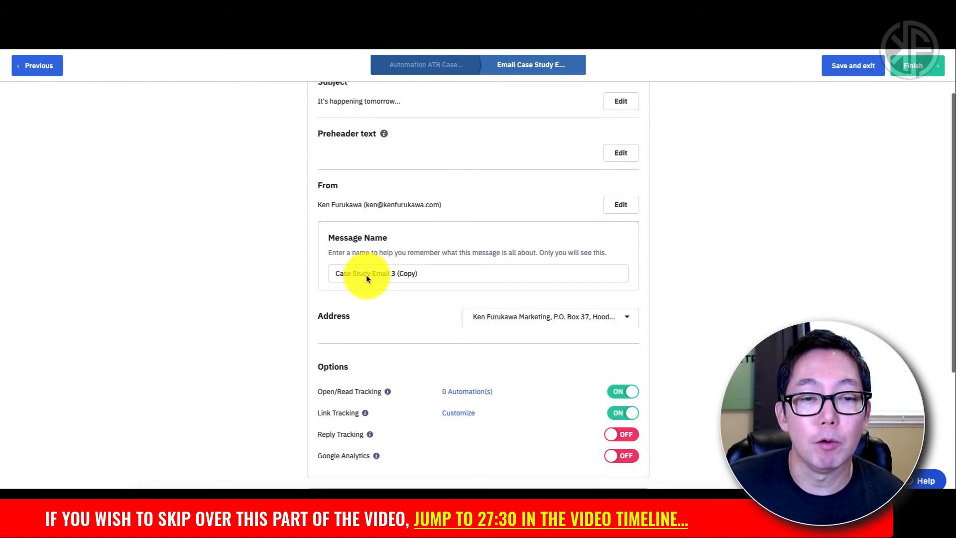
click(427, 276)
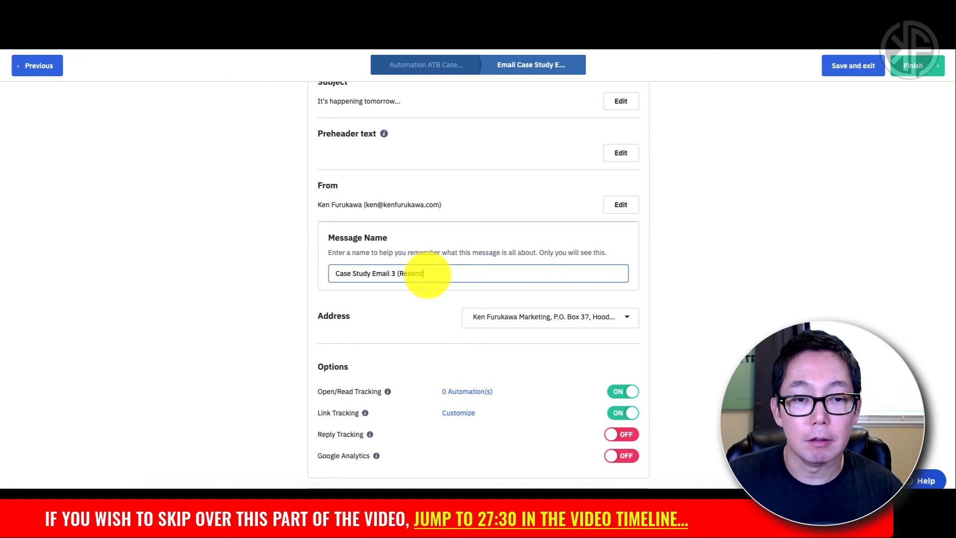
scroll(392, 200, up, 2)
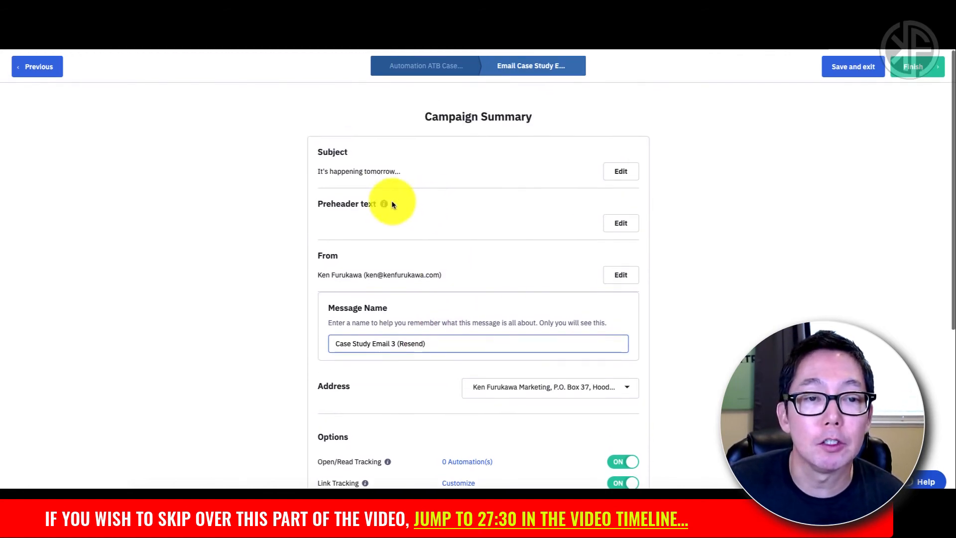
scroll(407, 205, down, 1)
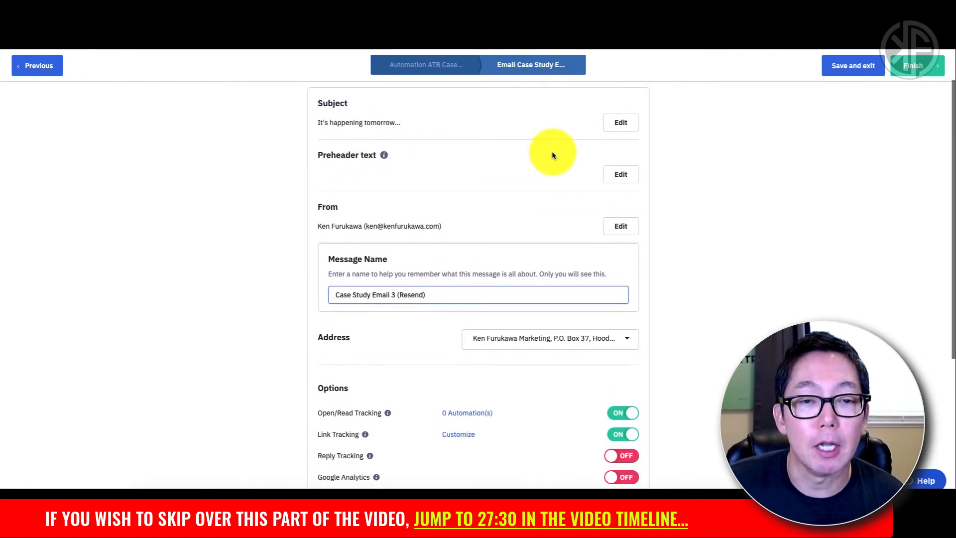
Step: Replace the resend's subject with 'Don't forget Monday's free webinar'
click(602, 138)
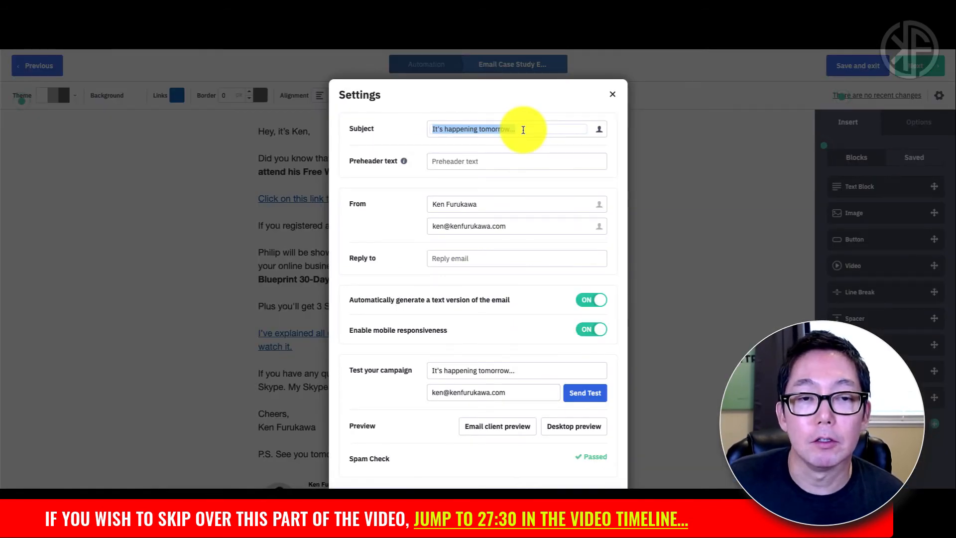
key(ctrl+v)
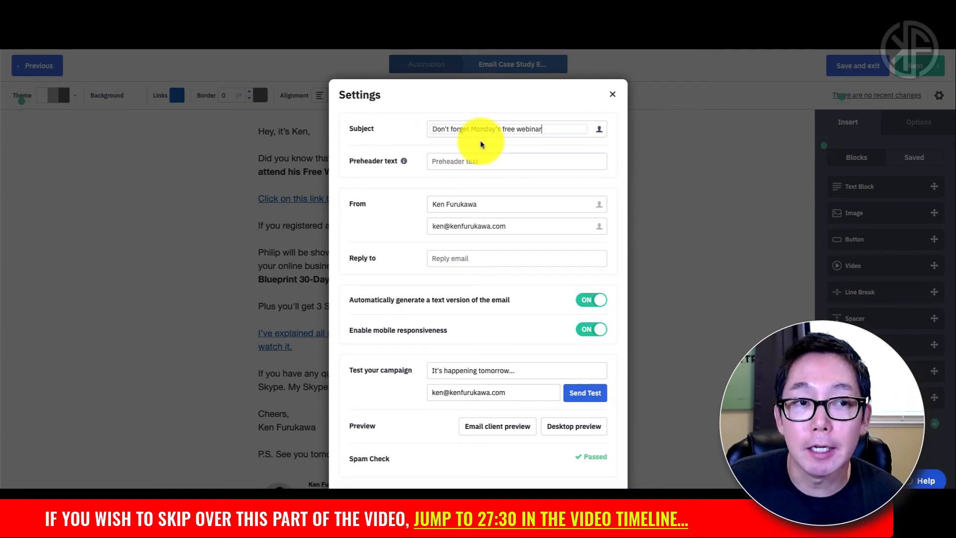
scroll(402, 229, down, 2)
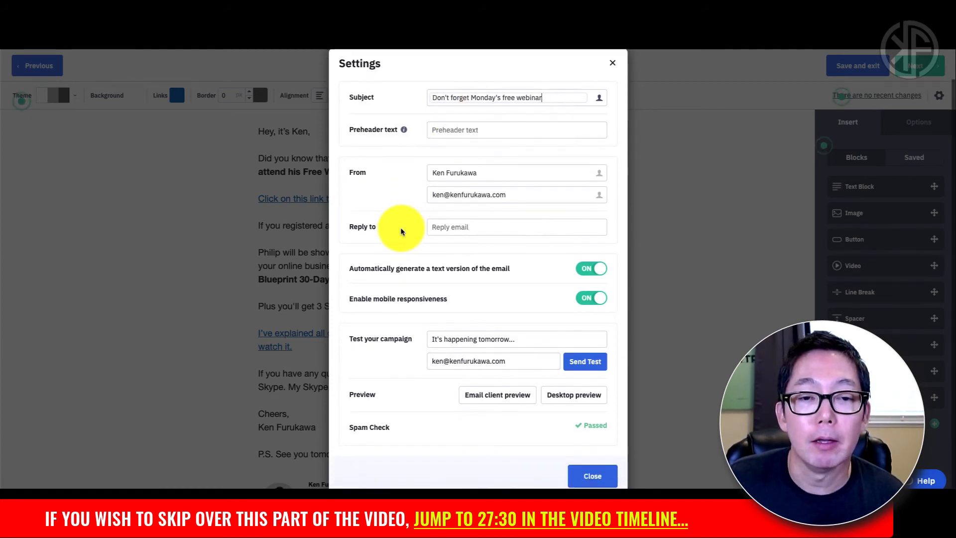
scroll(418, 264, down, 2)
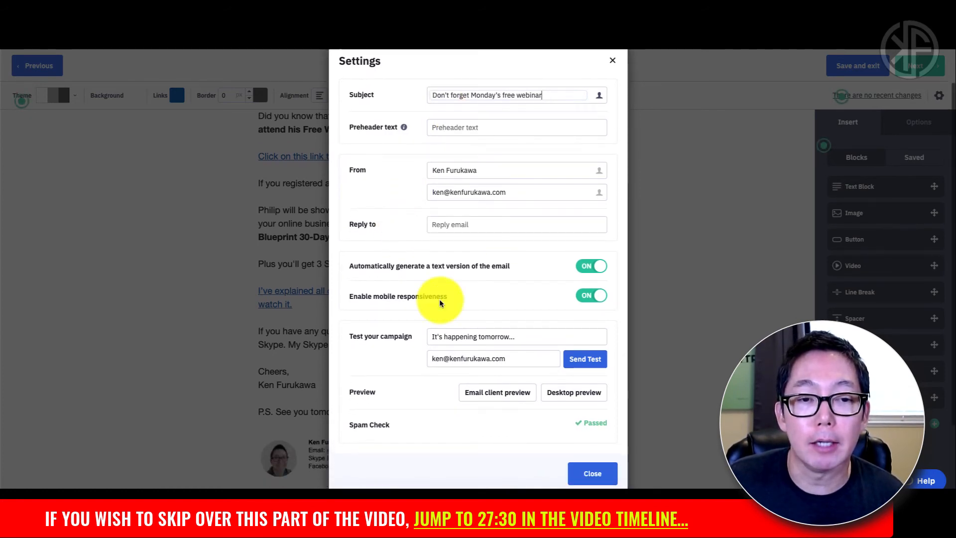
Step: Use the new subject for the test email, replace the test recipient address, and send the test
click(500, 355)
drag(505, 356, 430, 355)
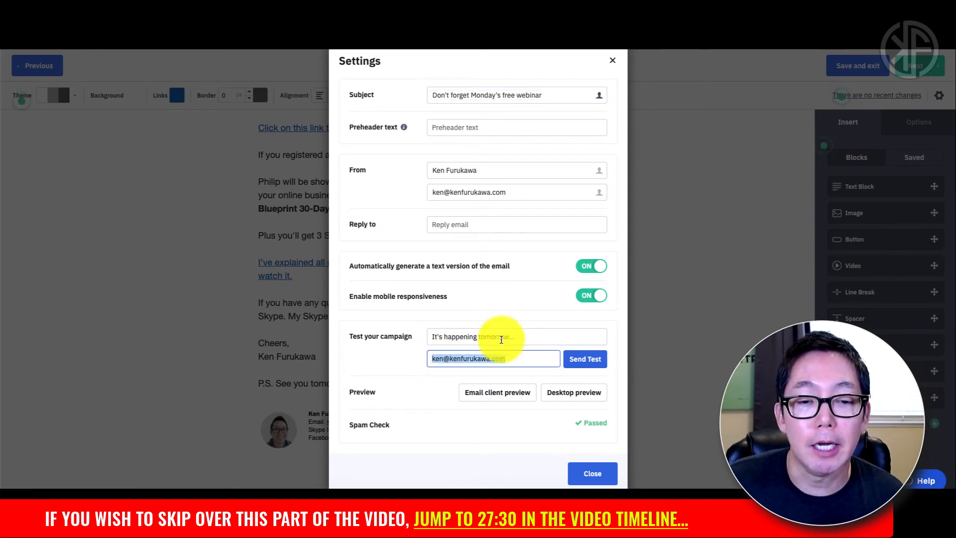
drag(523, 337, 428, 336)
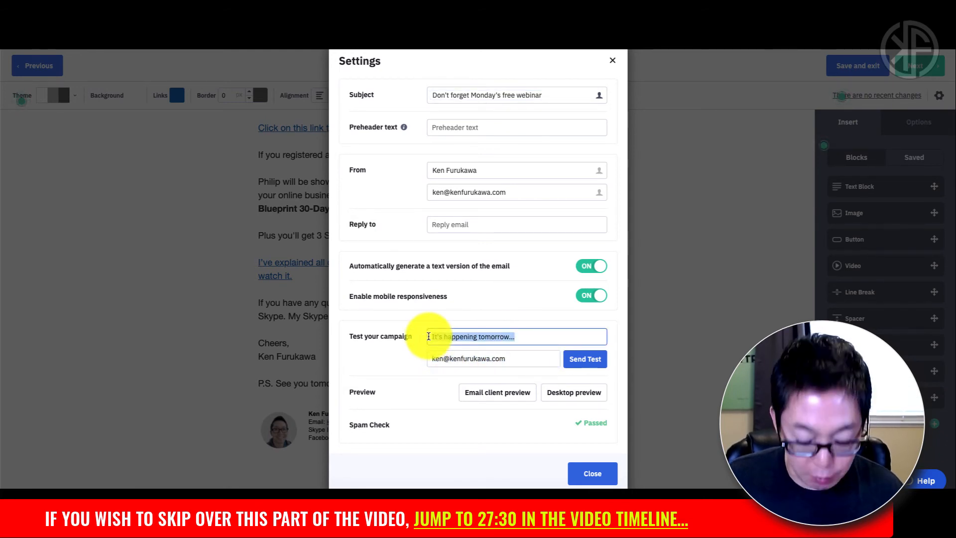
key(ctrl+v)
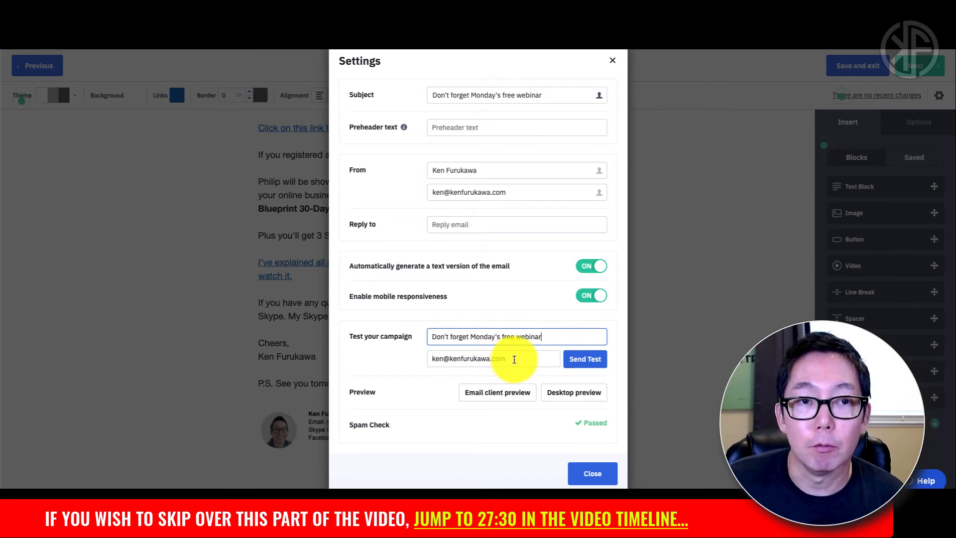
drag(519, 360, 429, 355)
key(BackSpace)
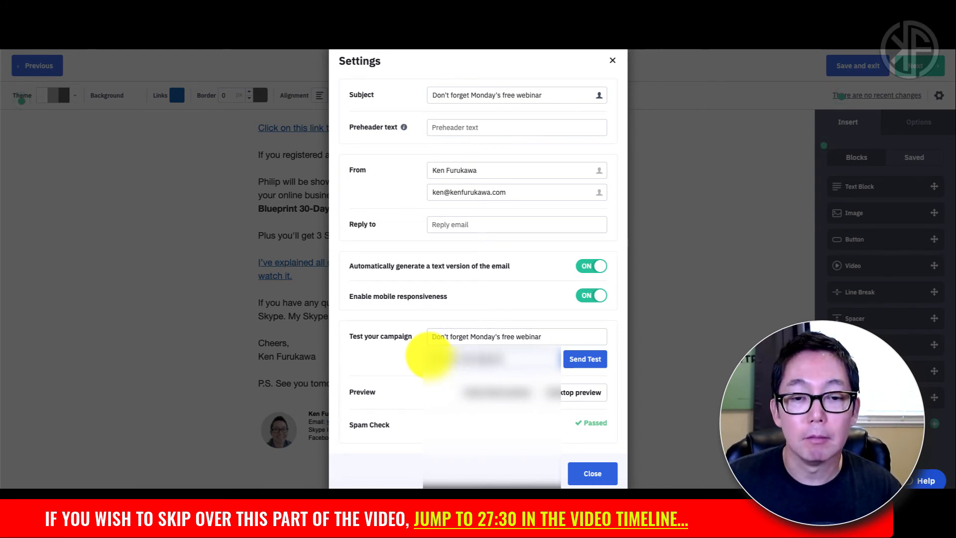
text(com)
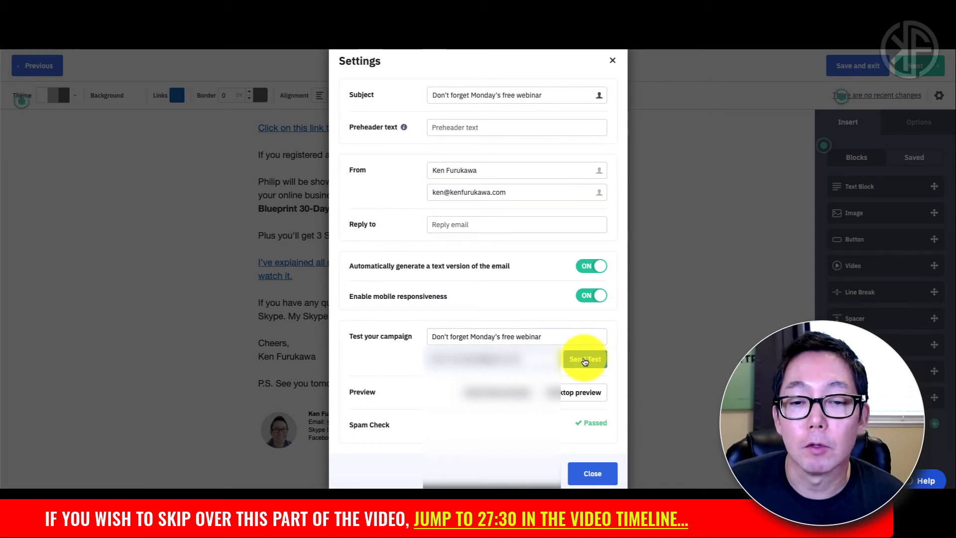
click(584, 360)
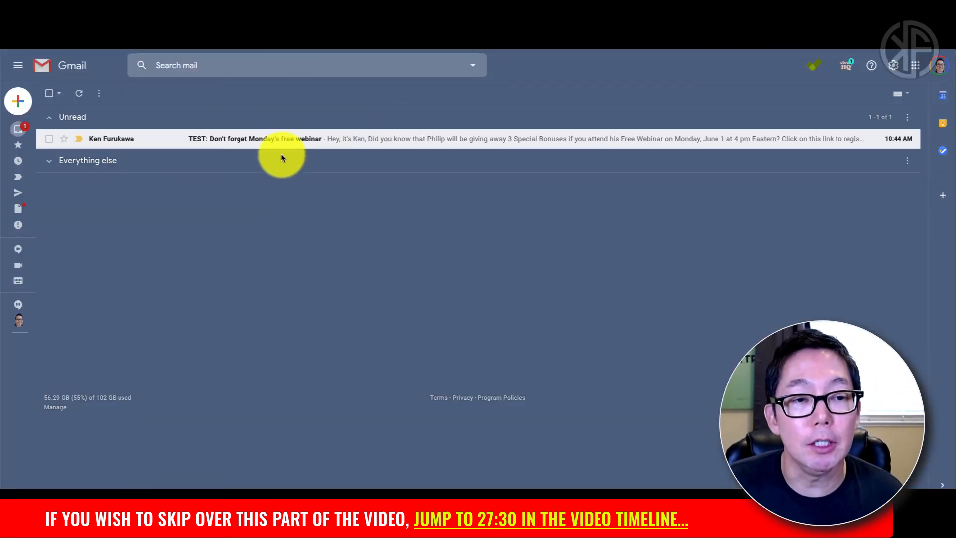
Step: Review the test webinar email in Gmail with images always displayed, then delete it
click(251, 143)
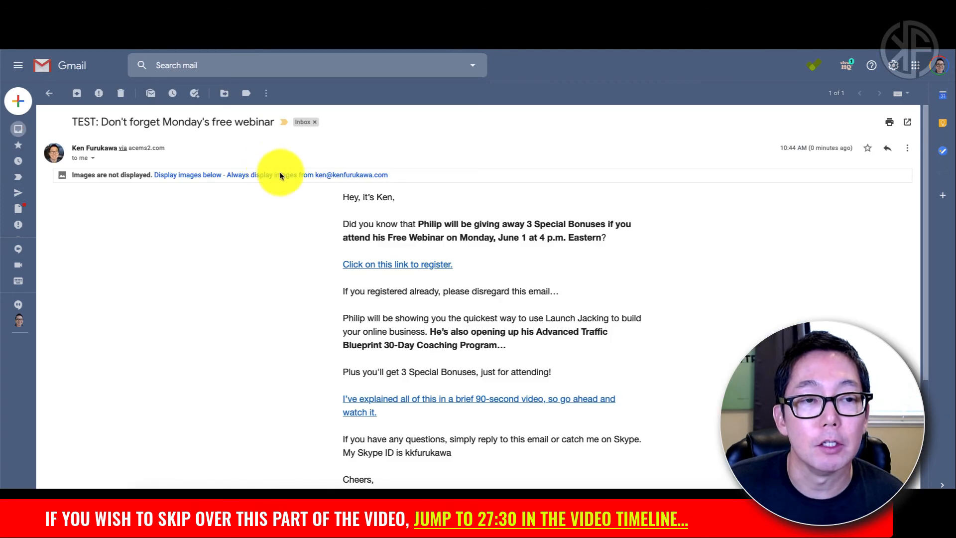
click(289, 172)
scroll(652, 248, down, 3)
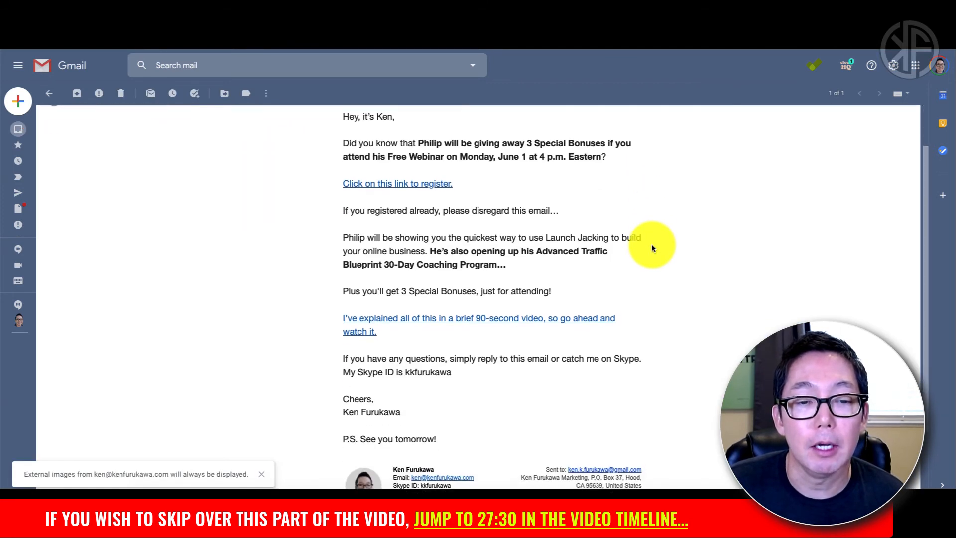
scroll(652, 247, up, 2)
scroll(652, 247, up, 2)
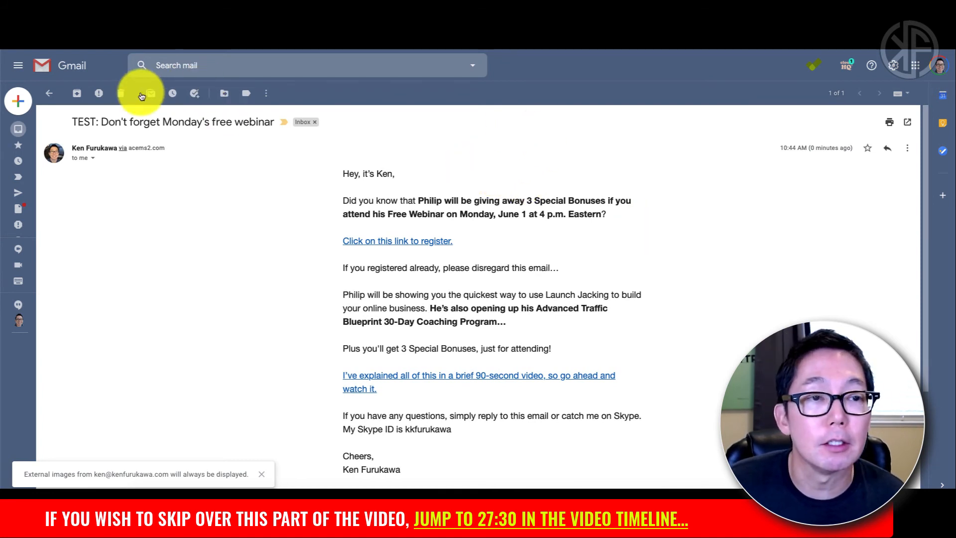
click(122, 94)
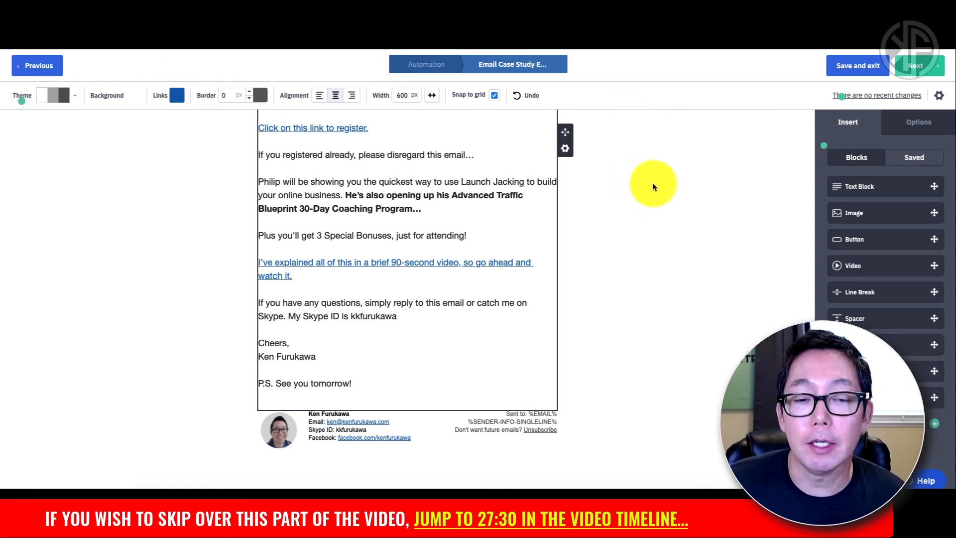
Step: Finish Case Study Email 3 (Resend) from the Campaign Summary and zoom into the workflow
click(921, 70)
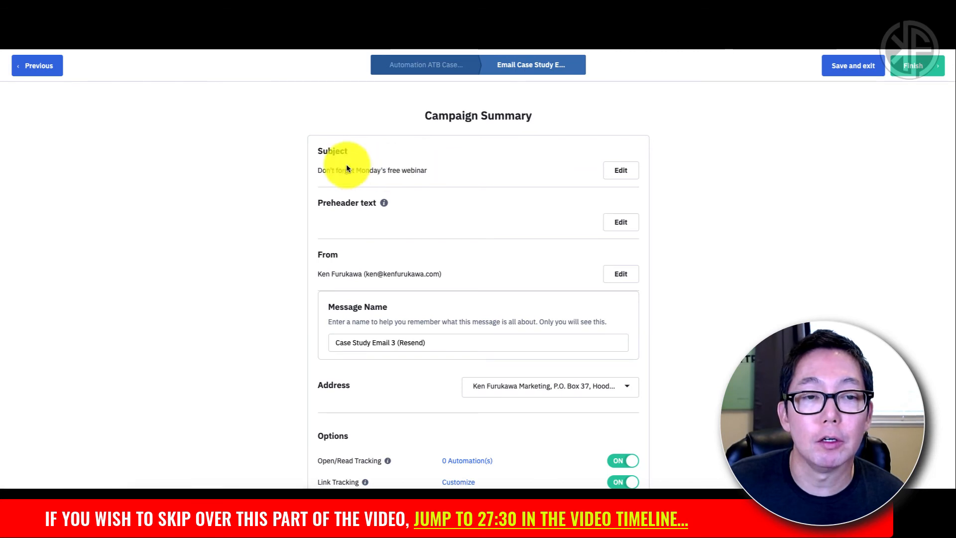
scroll(506, 226, down, 1)
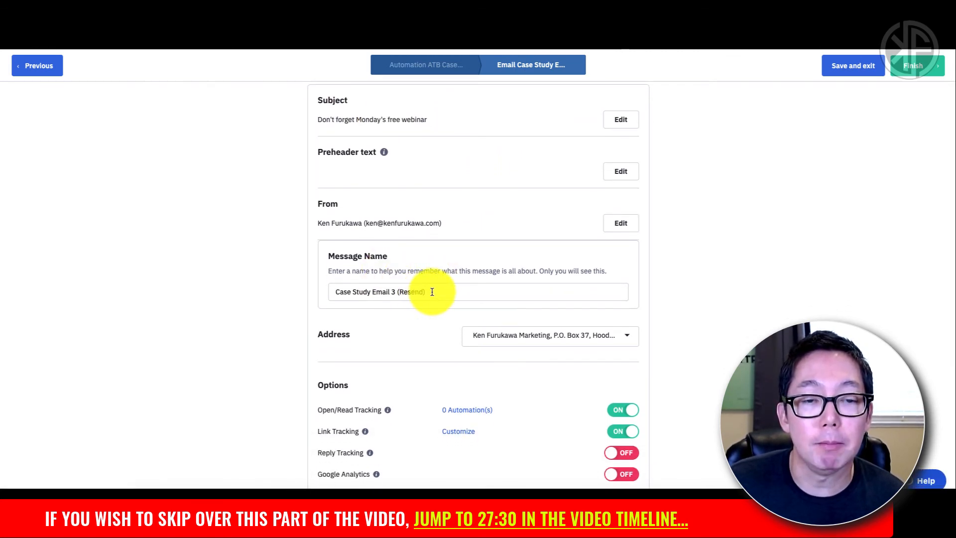
scroll(431, 290, down, 1)
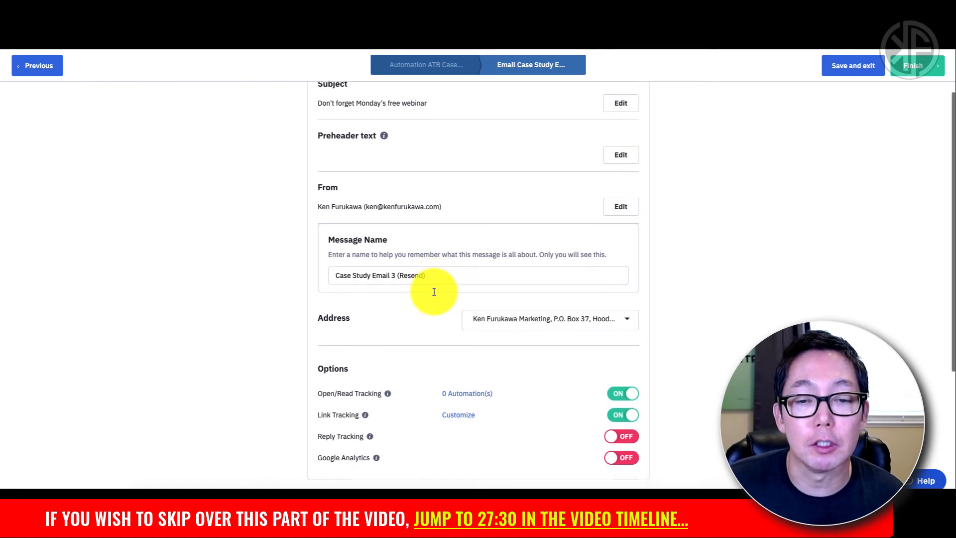
click(911, 74)
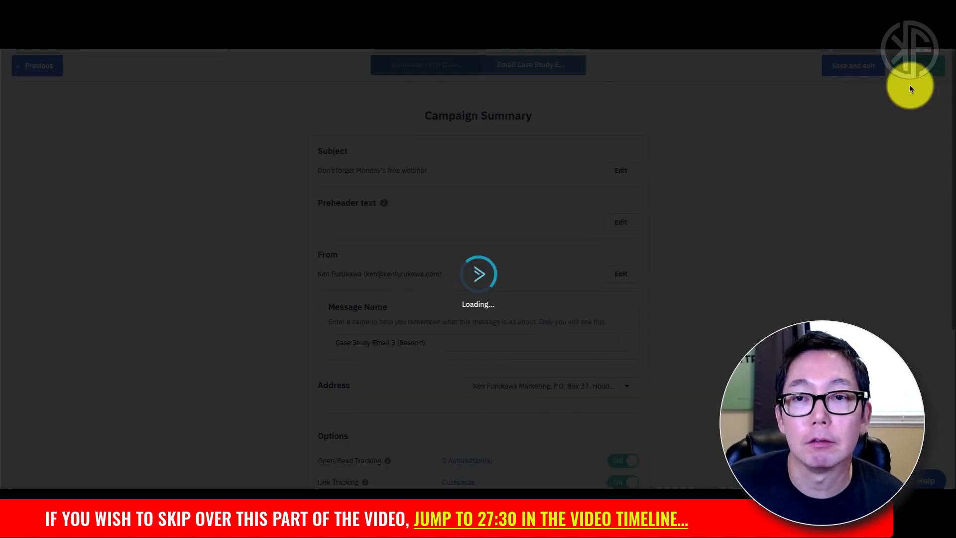
scroll(106, 366, down, 6)
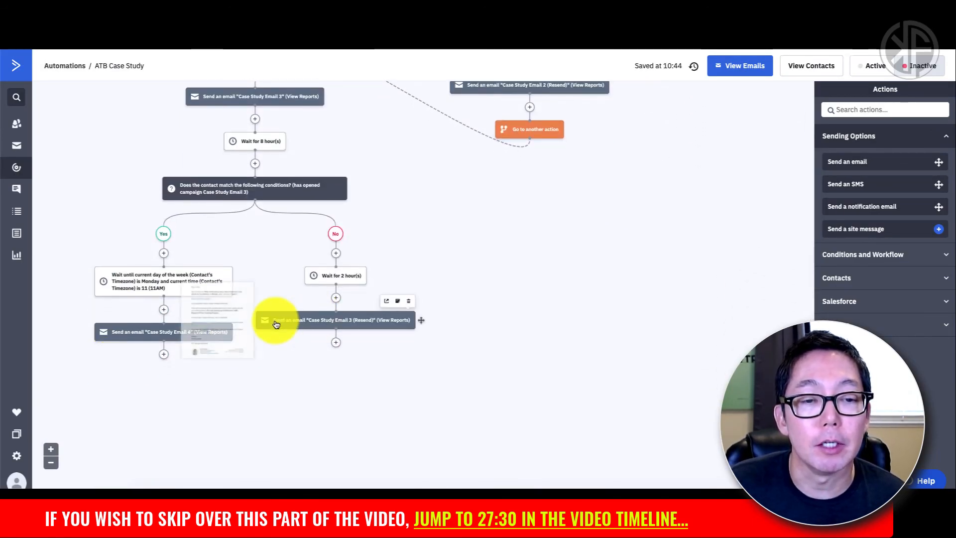
click(51, 449)
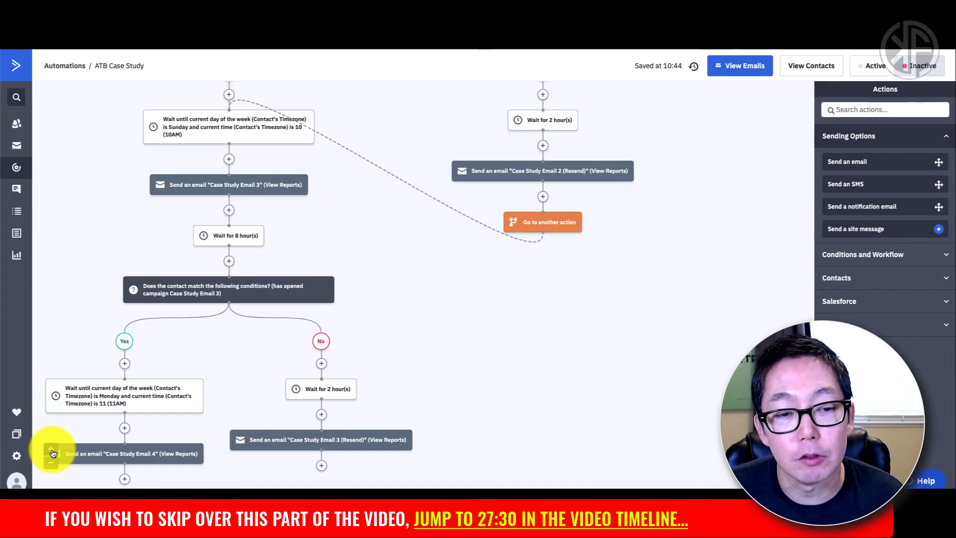
click(50, 448)
scroll(115, 428, down, 4)
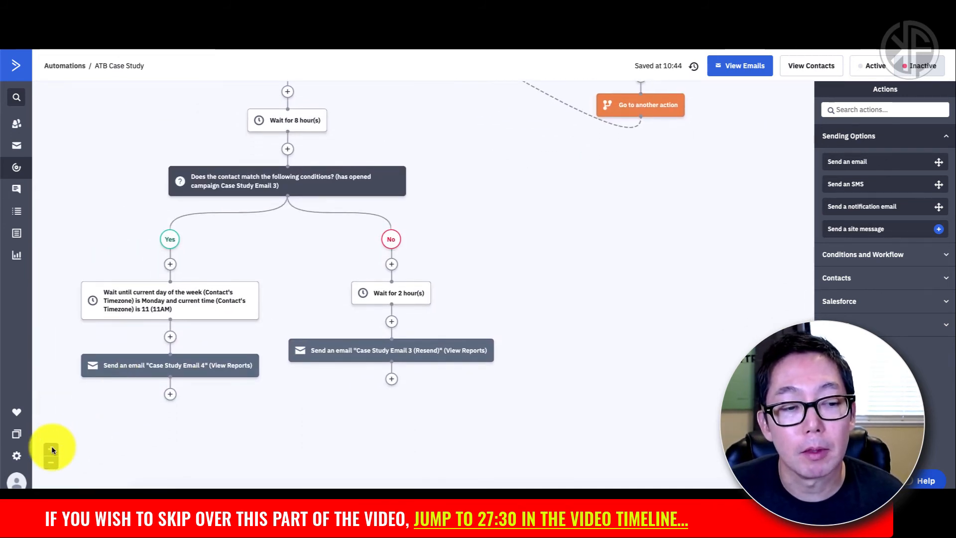
click(51, 449)
scroll(133, 420, down, 5)
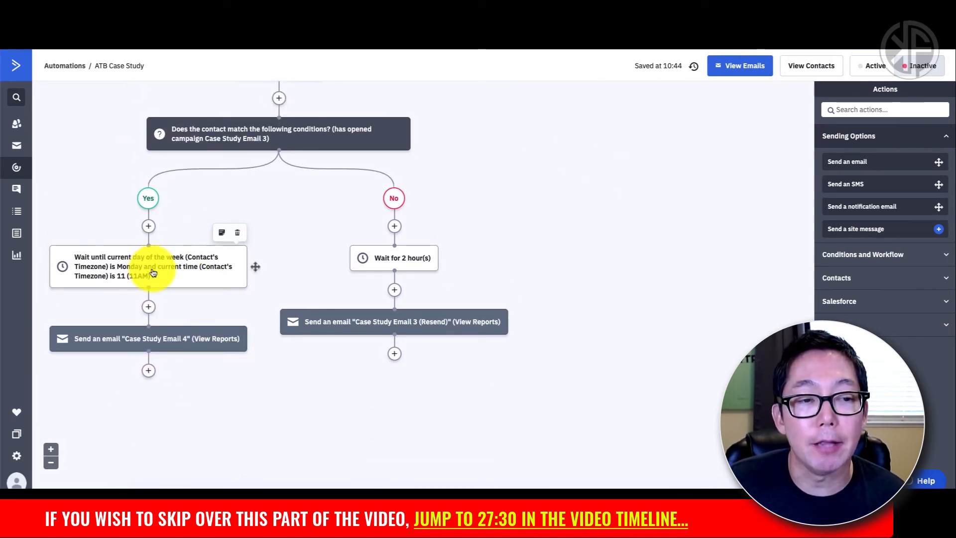
Step: After the Email 3 resend, add a Go to step targeting the Yes branch's Monday 11AM wait
click(394, 355)
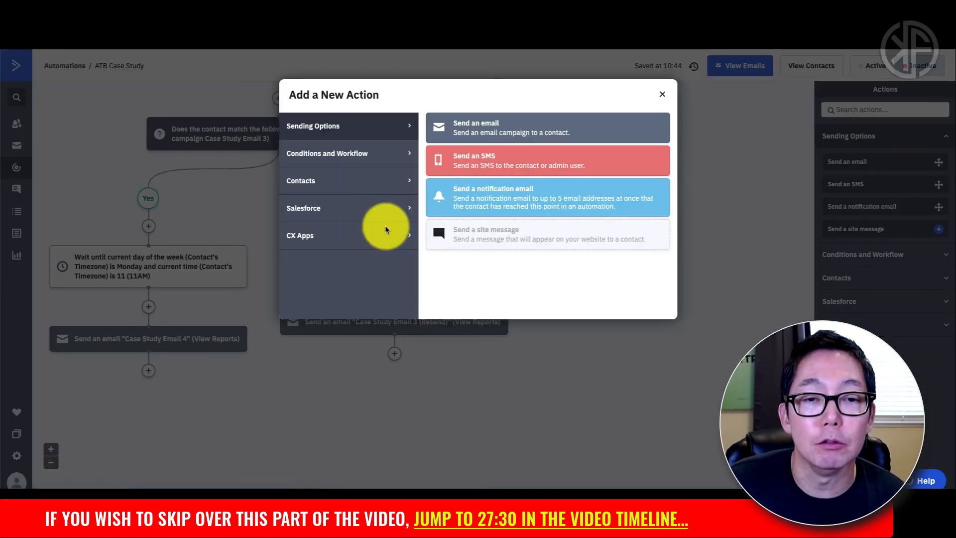
click(348, 153)
click(468, 205)
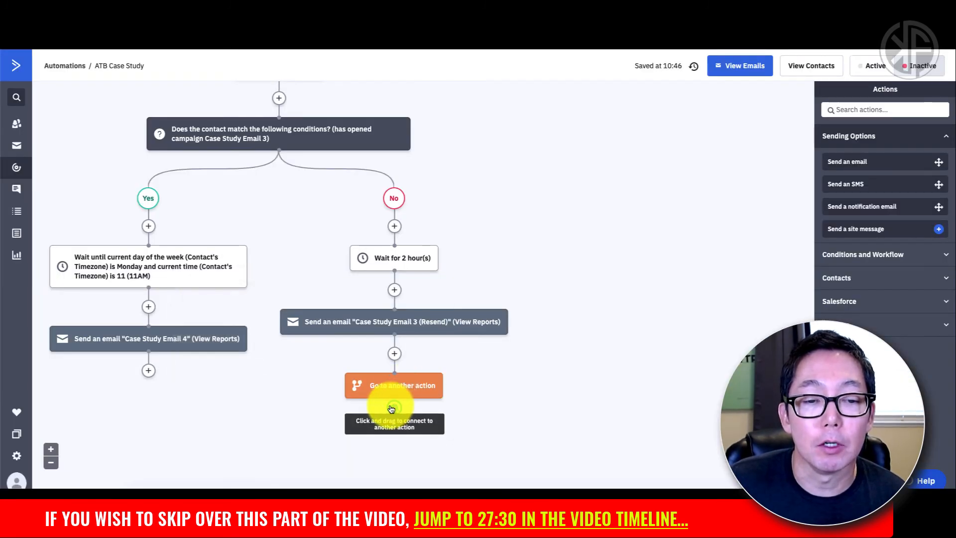
drag(391, 408, 174, 257)
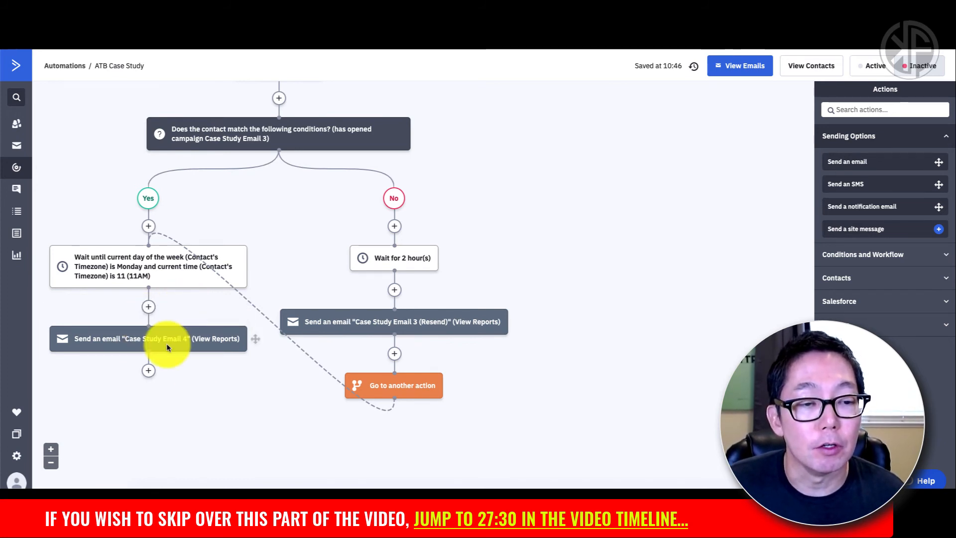
scroll(196, 370, down, 3)
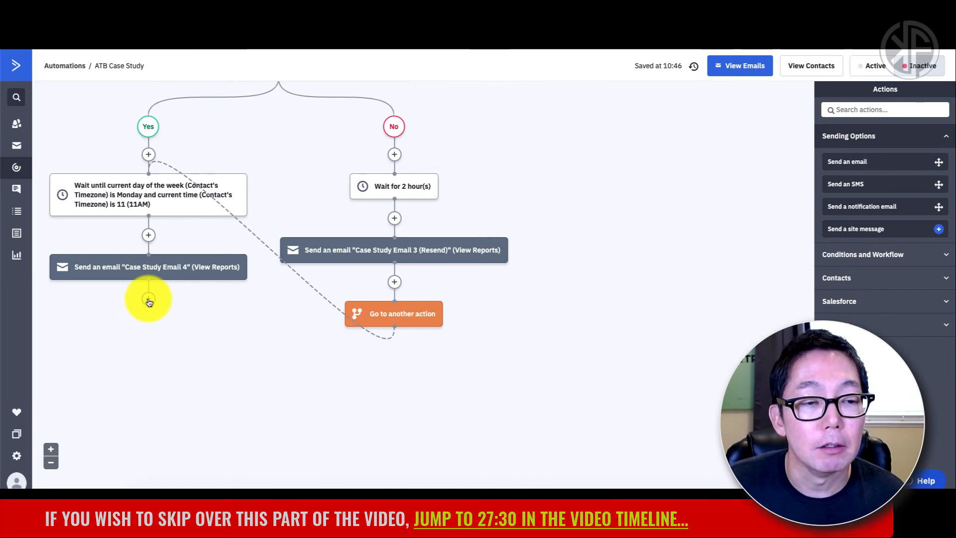
Step: Add an End this automation step directly after Case Study Email 4
click(148, 299)
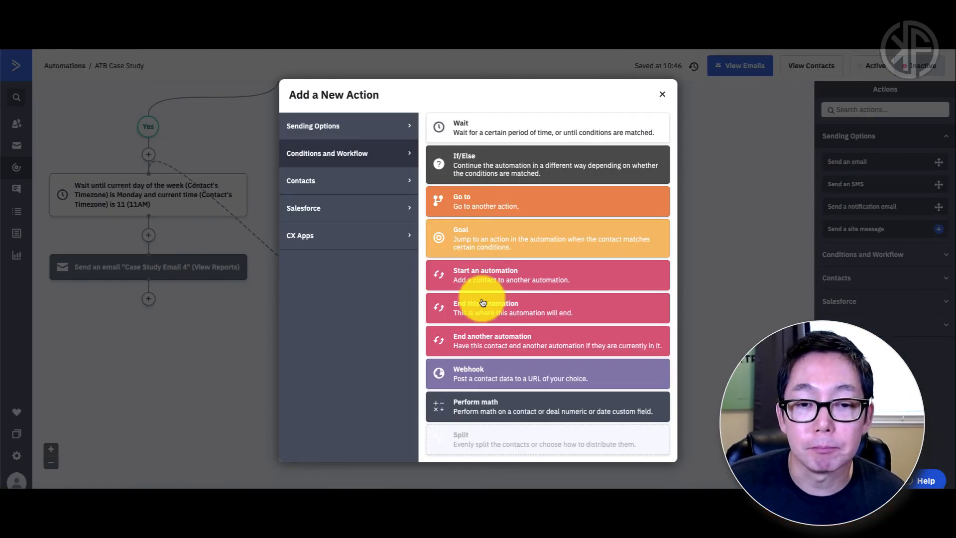
click(508, 311)
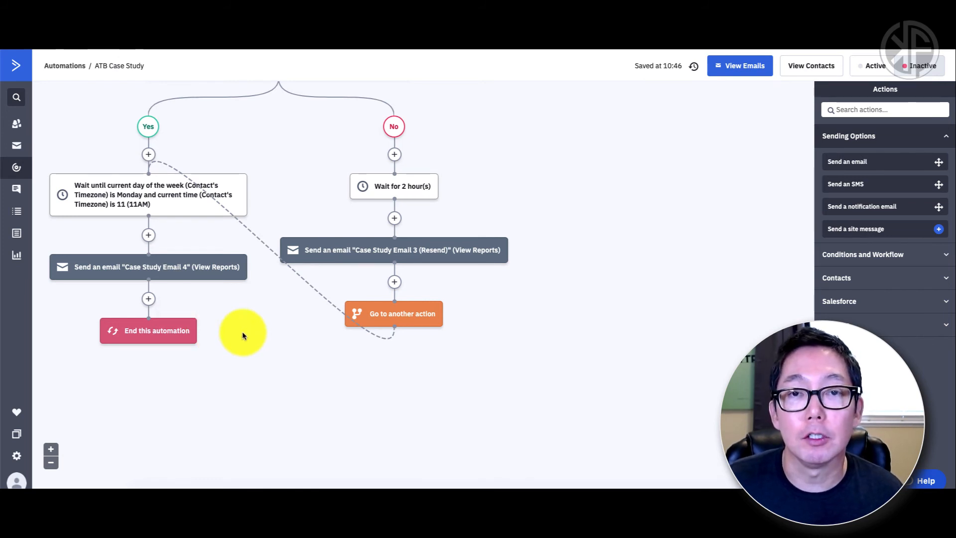
click(52, 463)
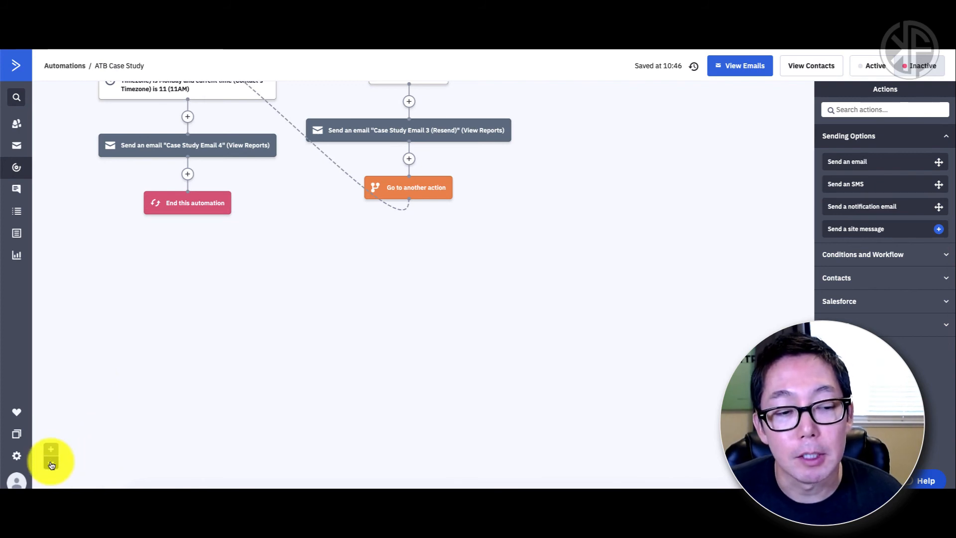
click(51, 464)
scroll(157, 389, up, 12)
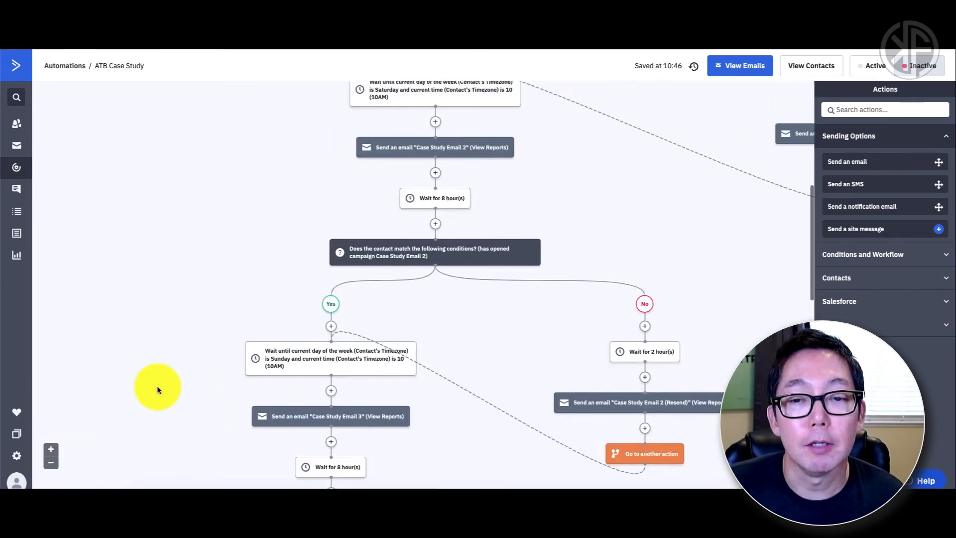
scroll(157, 388, up, 8)
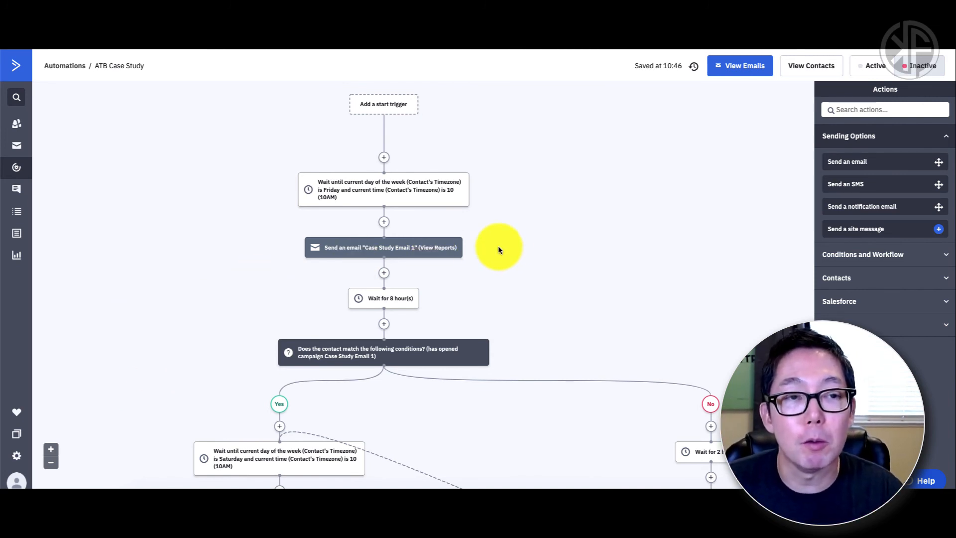
mouse_move(440, 163)
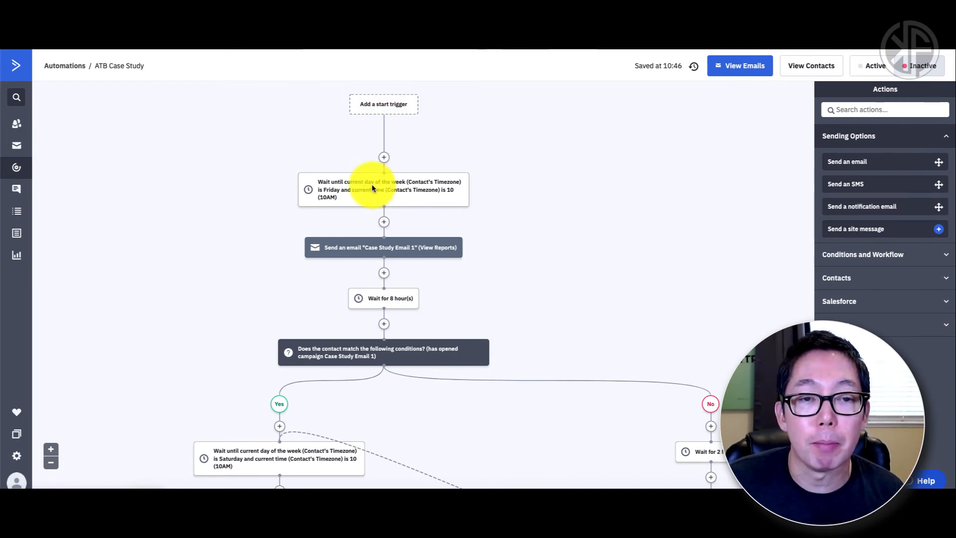
mouse_move(374, 190)
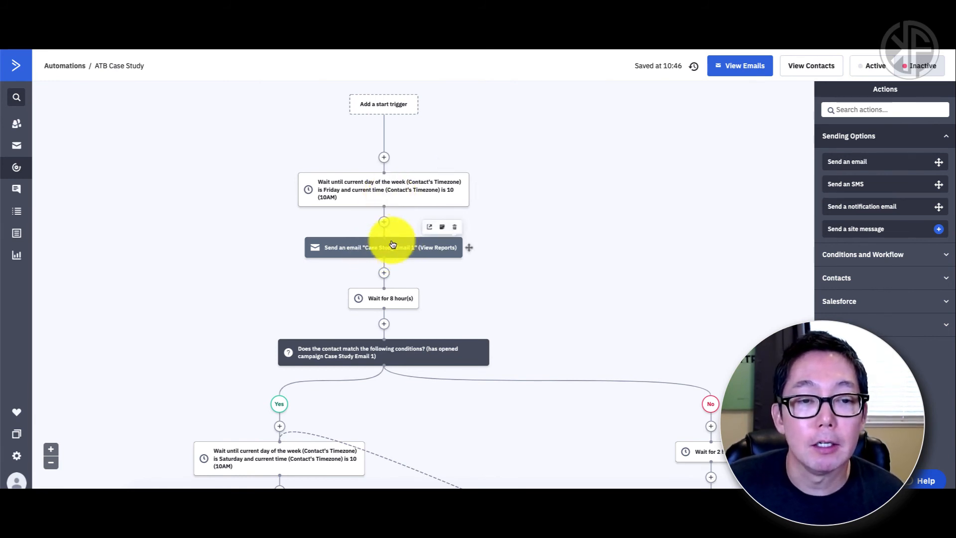
scroll(367, 246, down, 1)
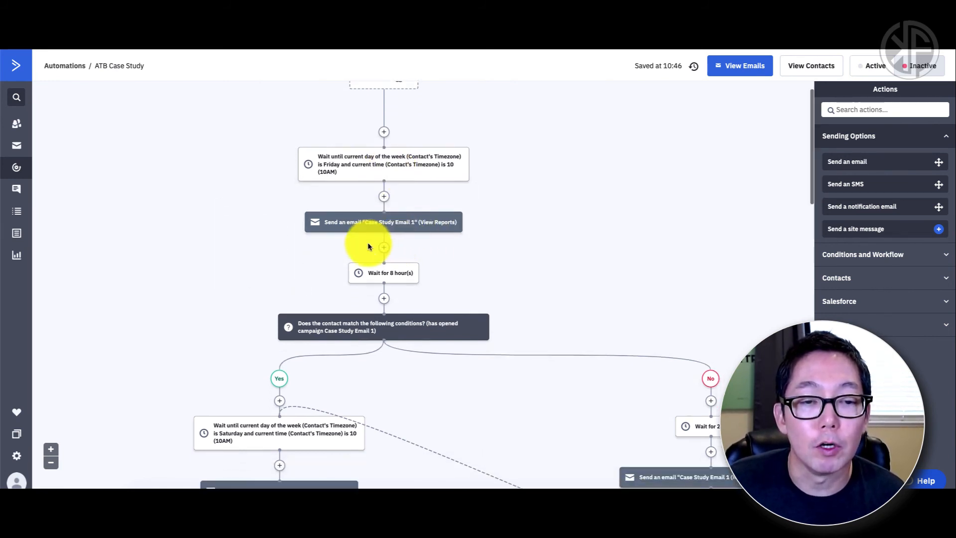
scroll(372, 247, down, 1)
scroll(500, 264, down, 2)
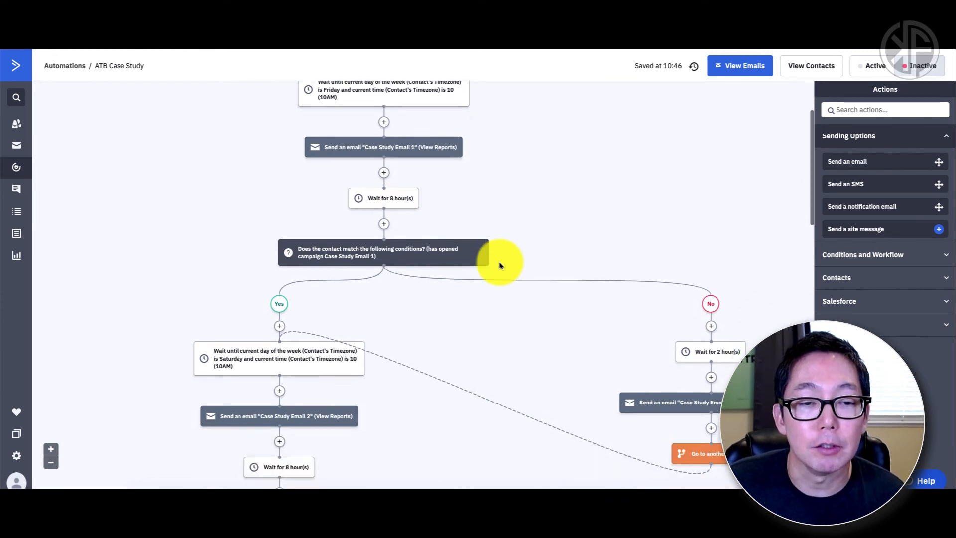
scroll(499, 261, down, 2)
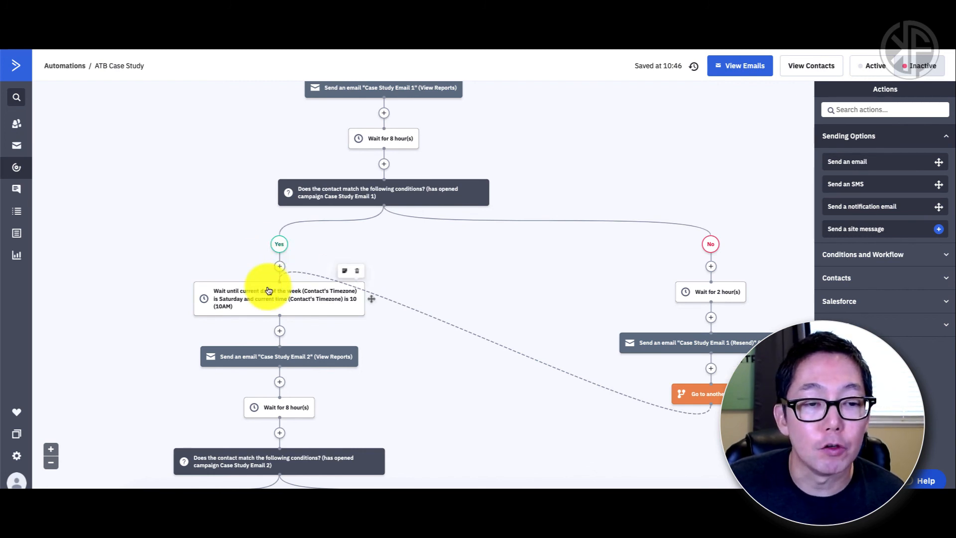
scroll(265, 286, down, 1)
scroll(268, 290, down, 2)
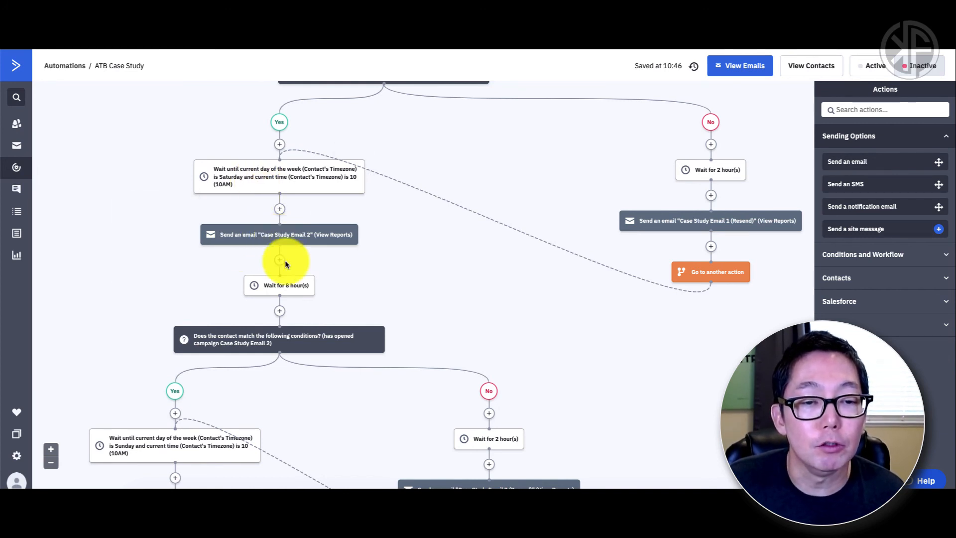
scroll(323, 272, down, 1)
scroll(384, 275, down, 5)
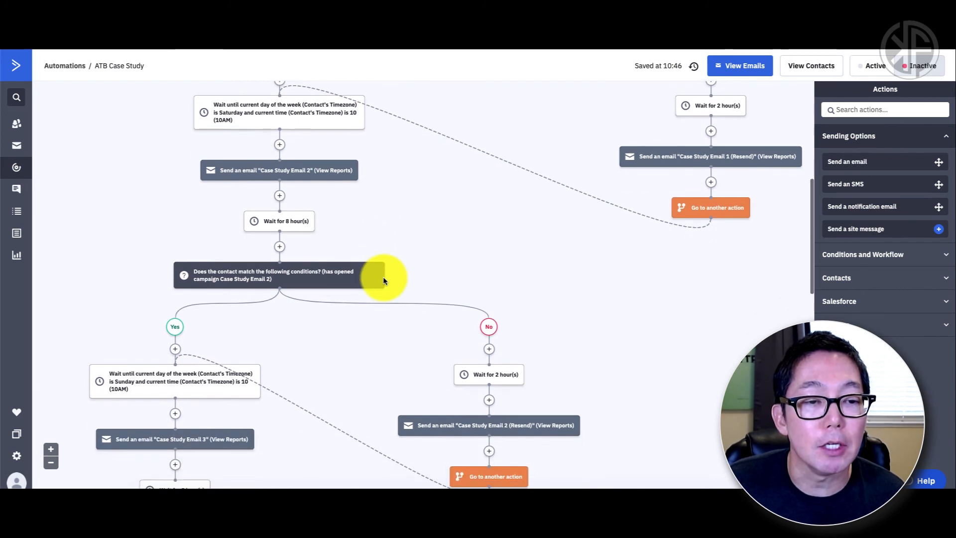
mouse_move(299, 256)
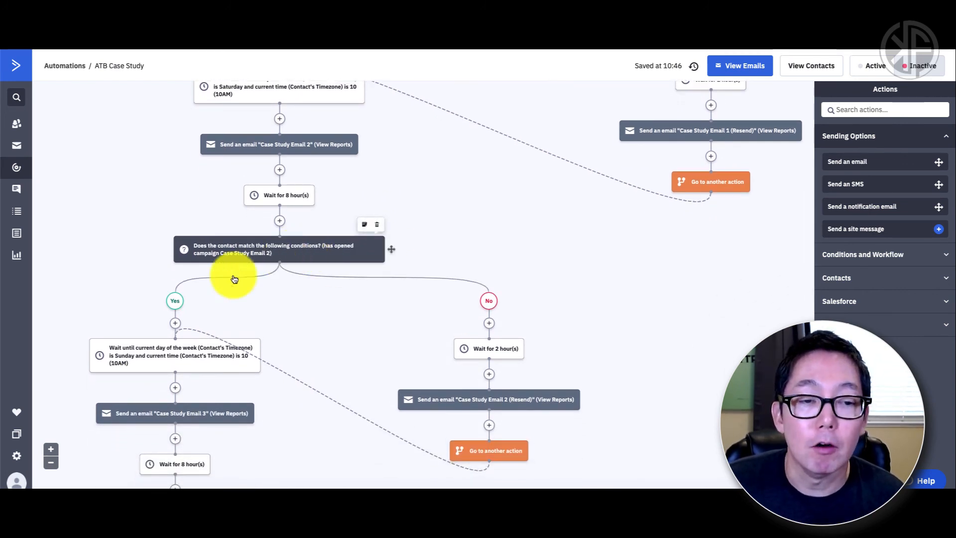
scroll(189, 303, down, 1)
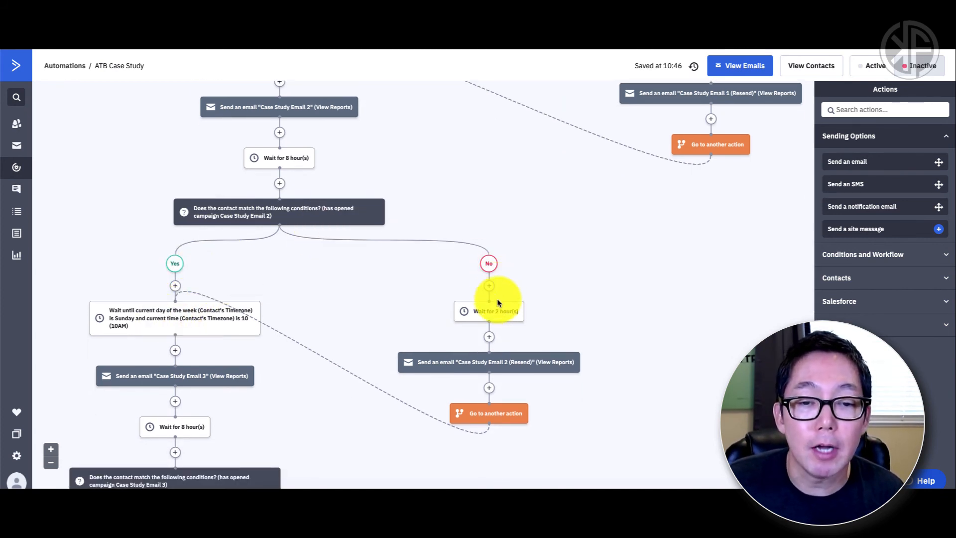
mouse_move(500, 361)
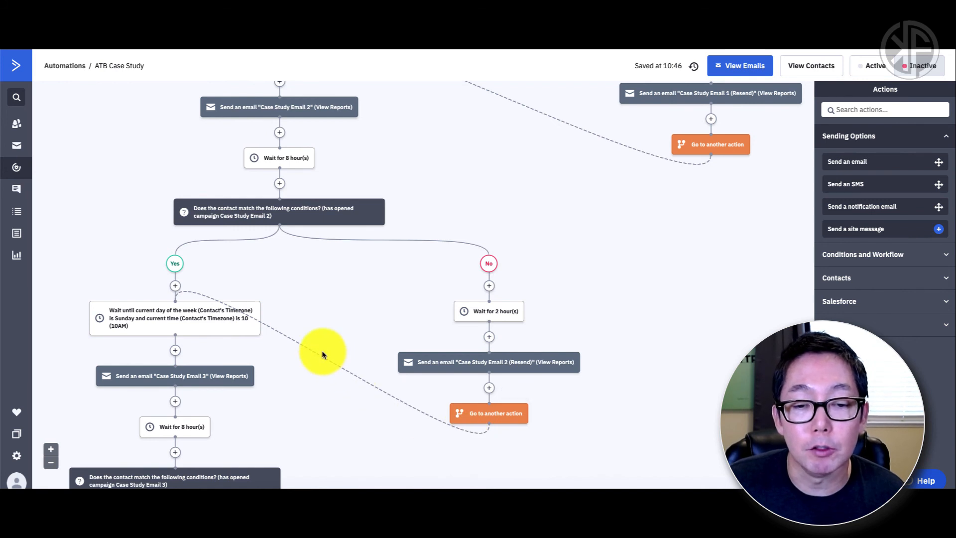
scroll(183, 309, down, 2)
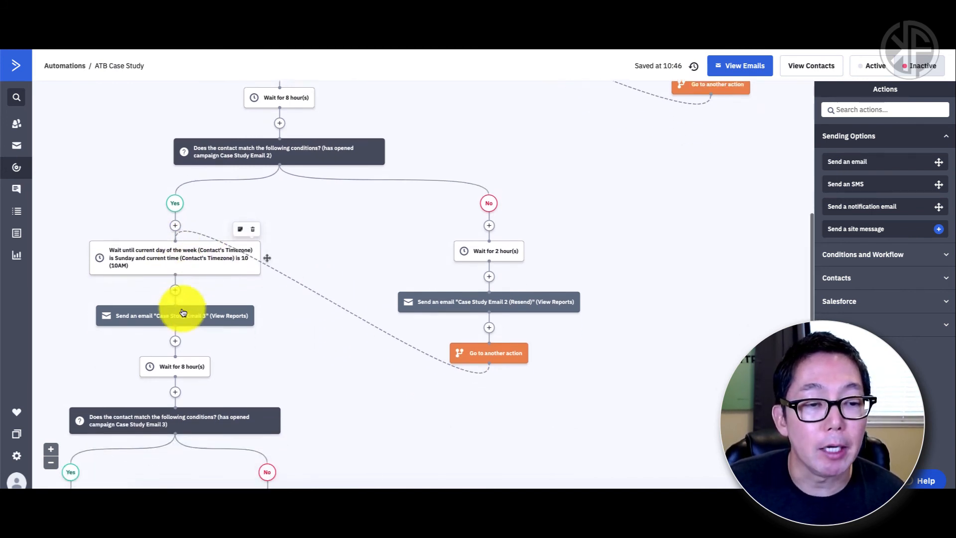
scroll(182, 313, left, 2)
scroll(182, 313, down, 1)
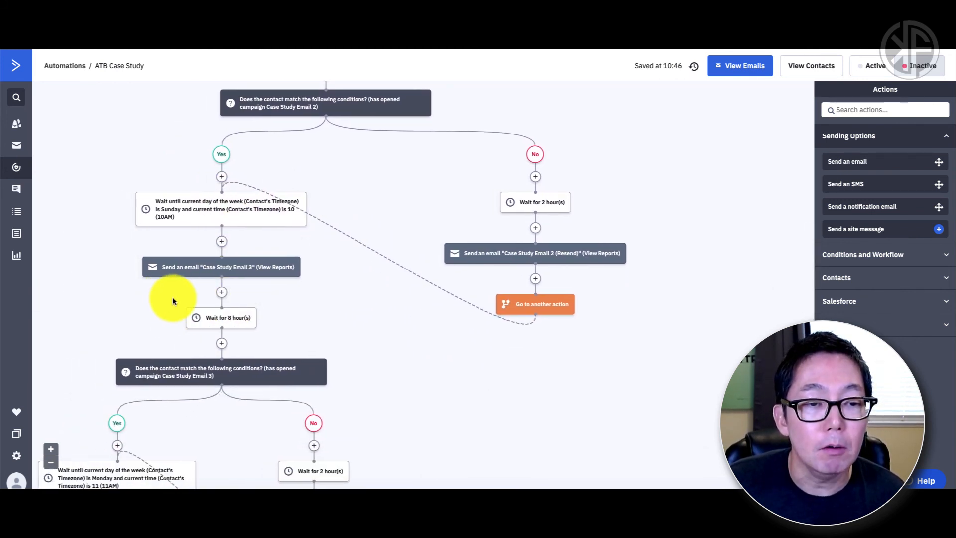
scroll(174, 300, down, 1)
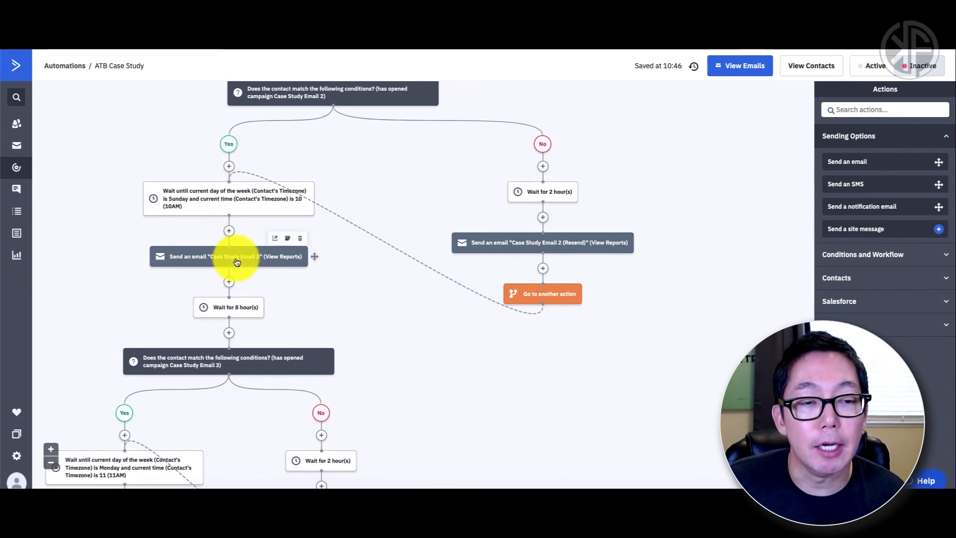
mouse_move(239, 260)
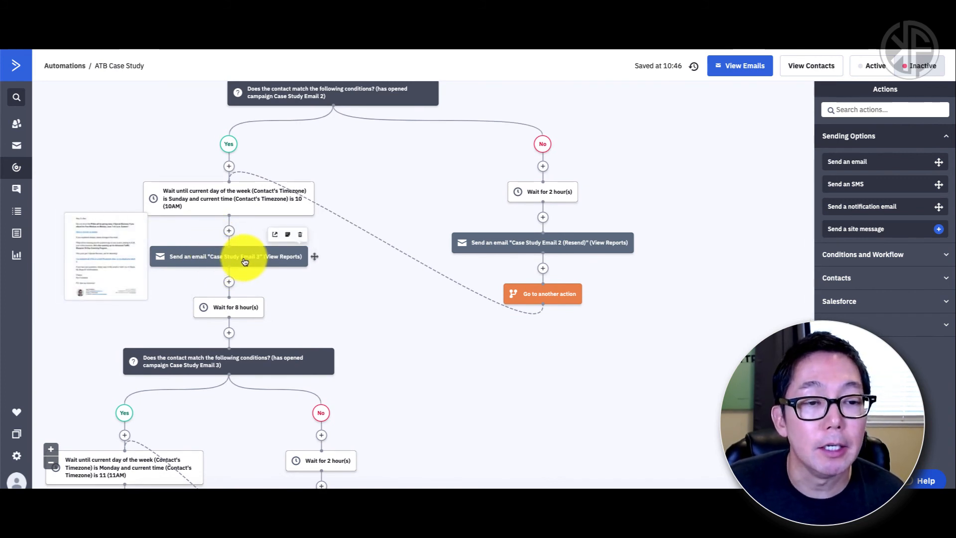
scroll(240, 266, down, 2)
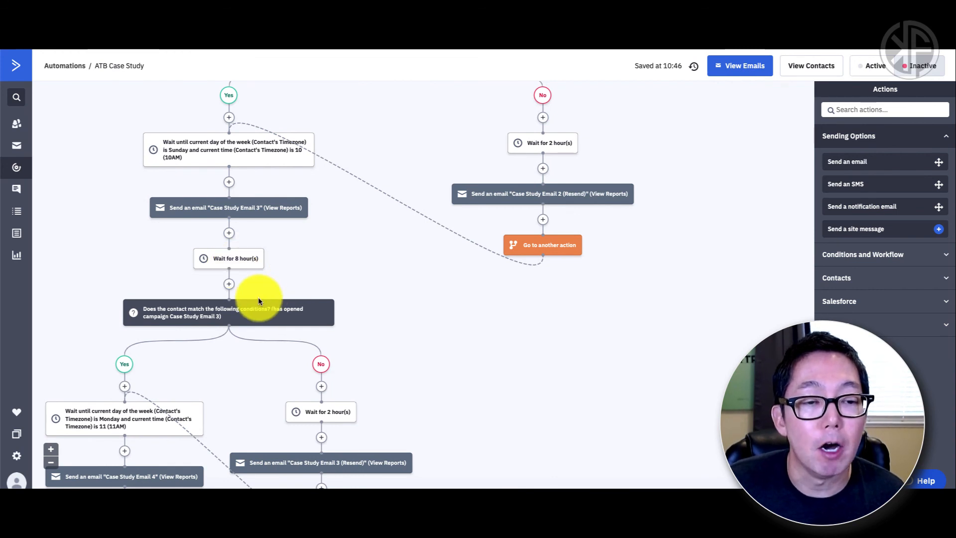
scroll(258, 297, down, 2)
mouse_move(207, 274)
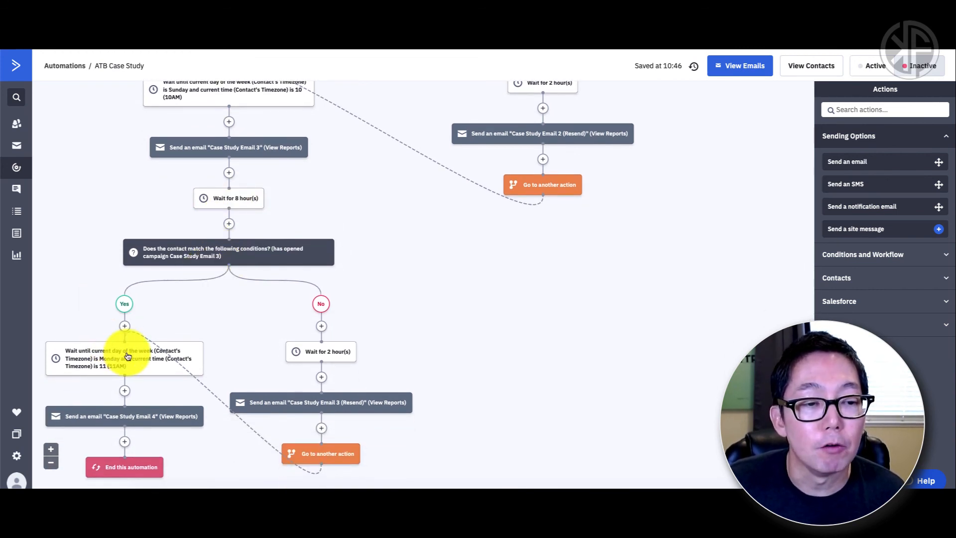
mouse_move(128, 356)
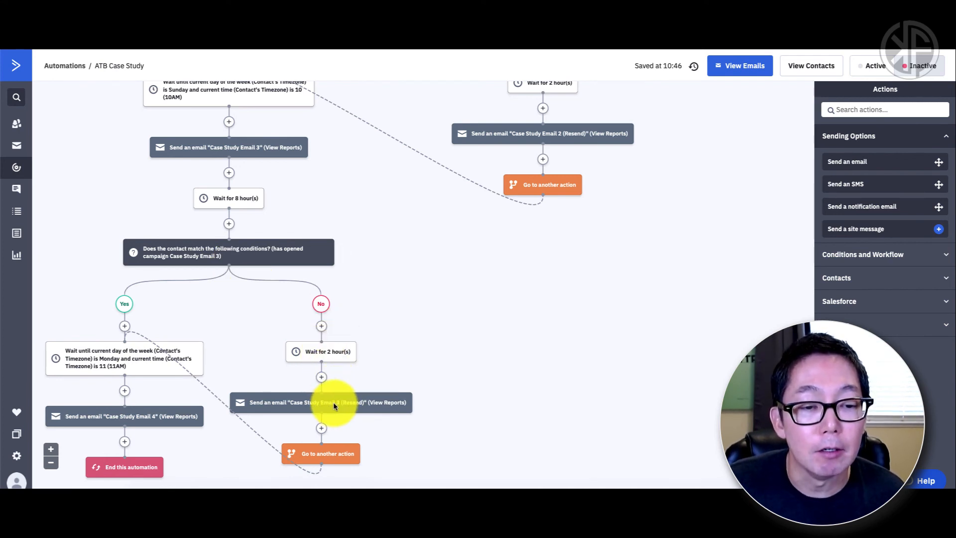
mouse_move(322, 404)
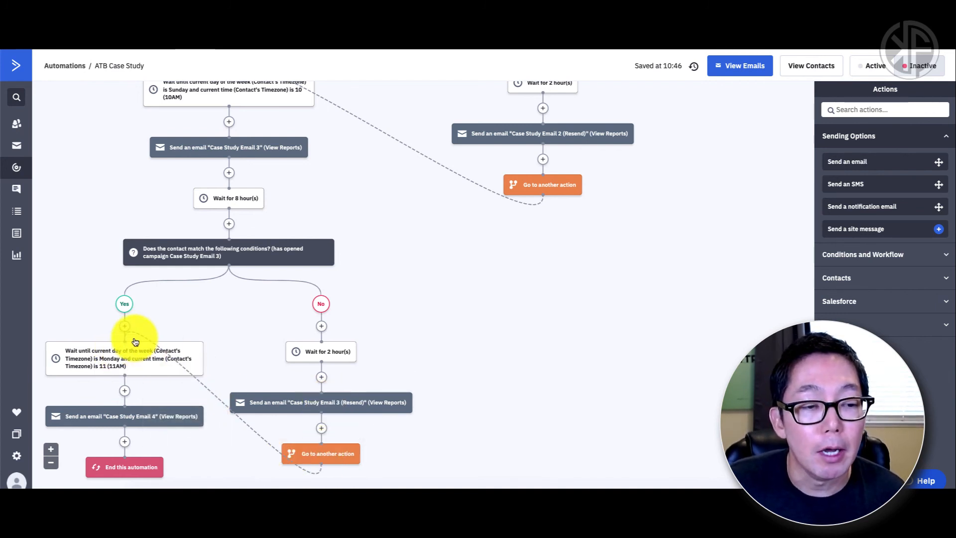
scroll(138, 357, down, 1)
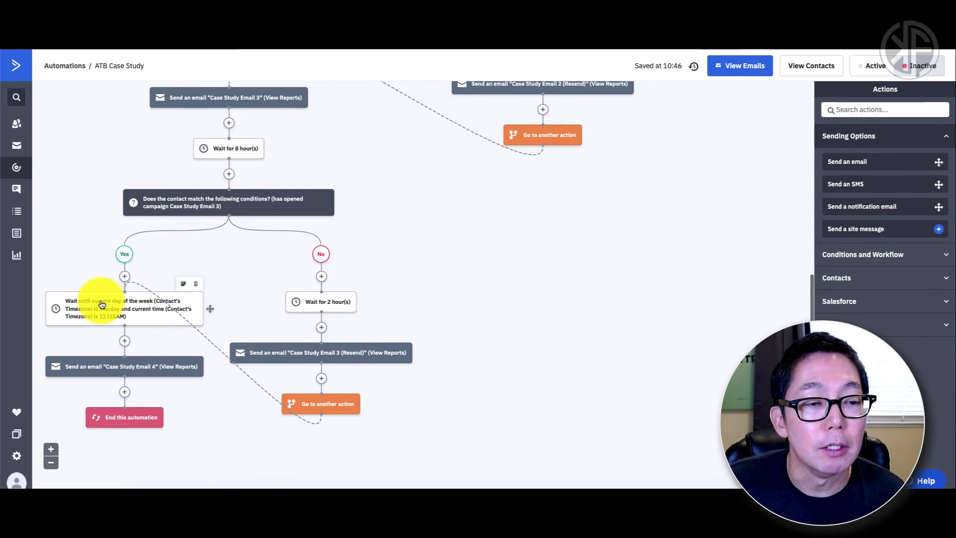
scroll(209, 320, left, 2)
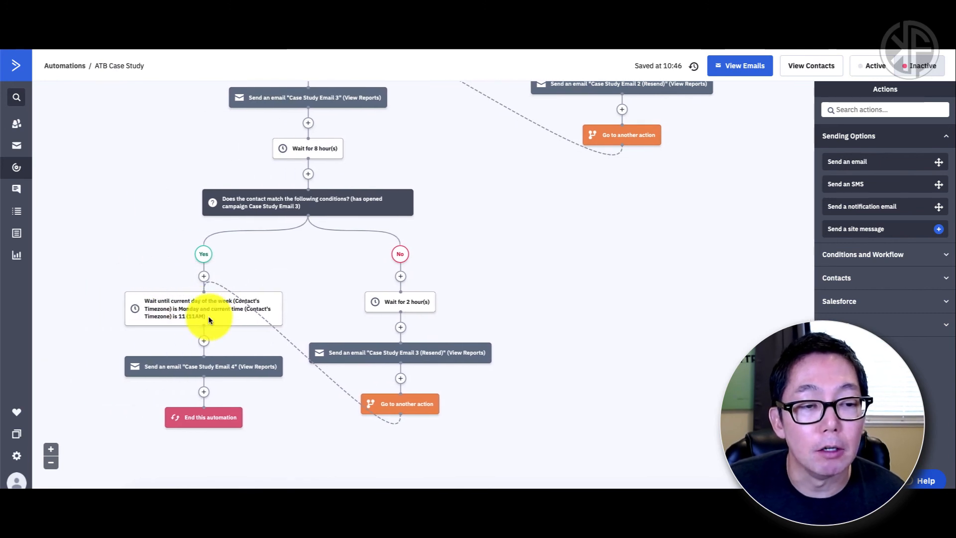
click(51, 451)
scroll(112, 420, down, 7)
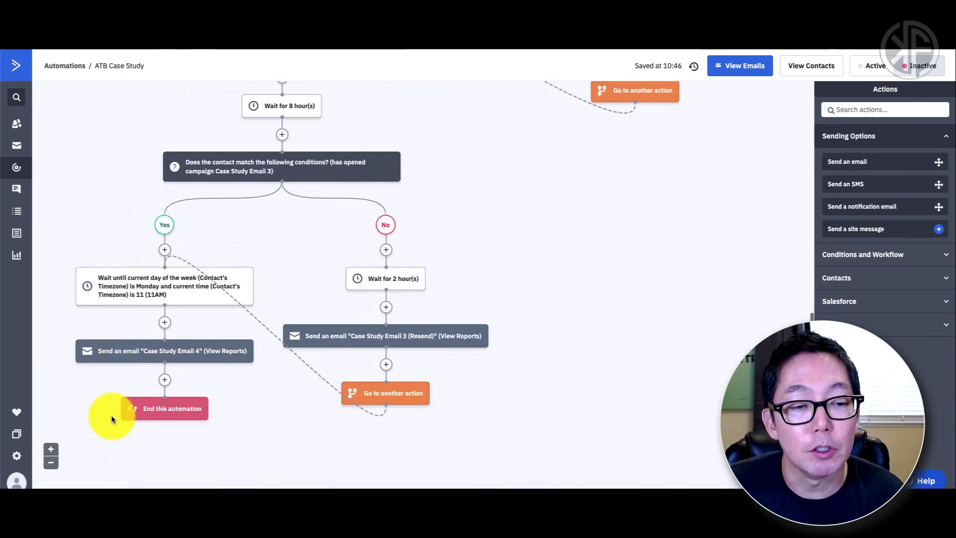
scroll(111, 419, up, 3)
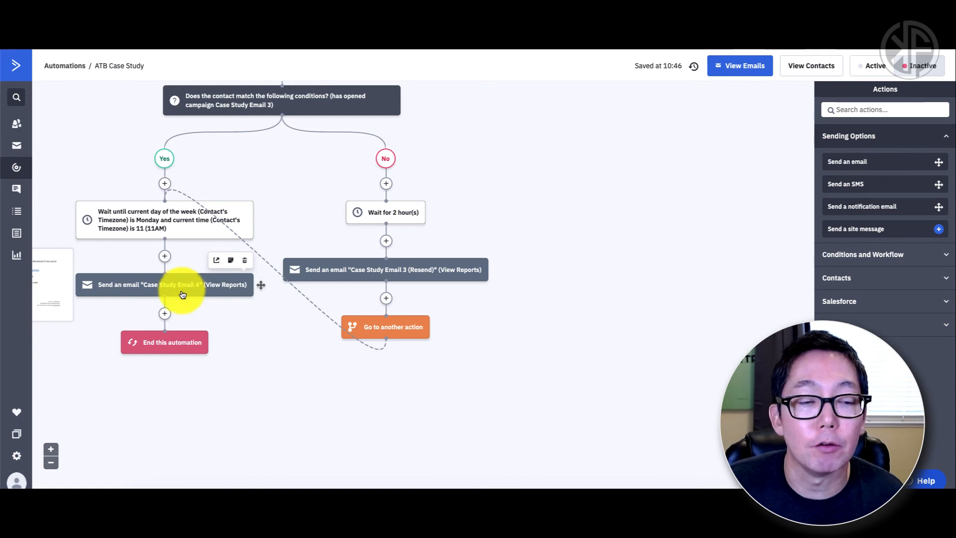
mouse_move(168, 340)
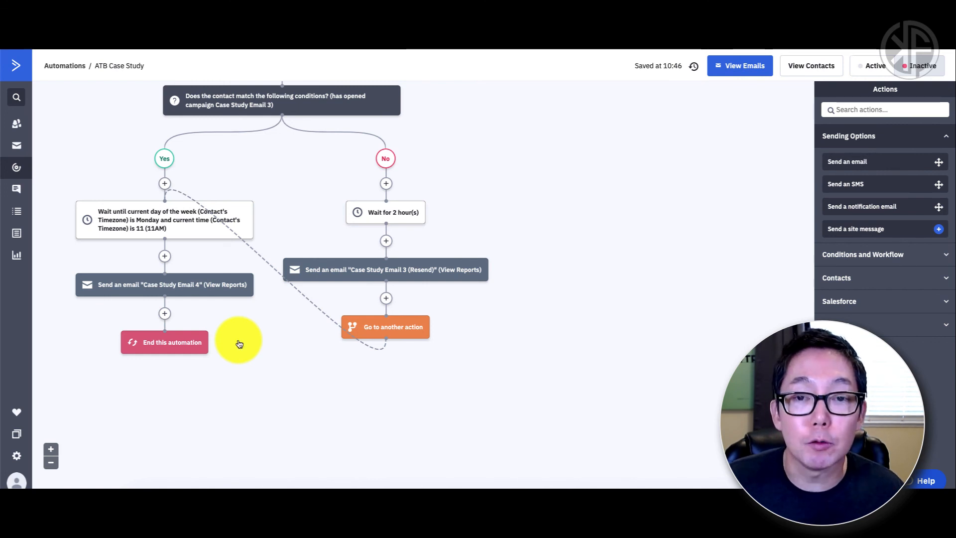
scroll(239, 343, up, 5)
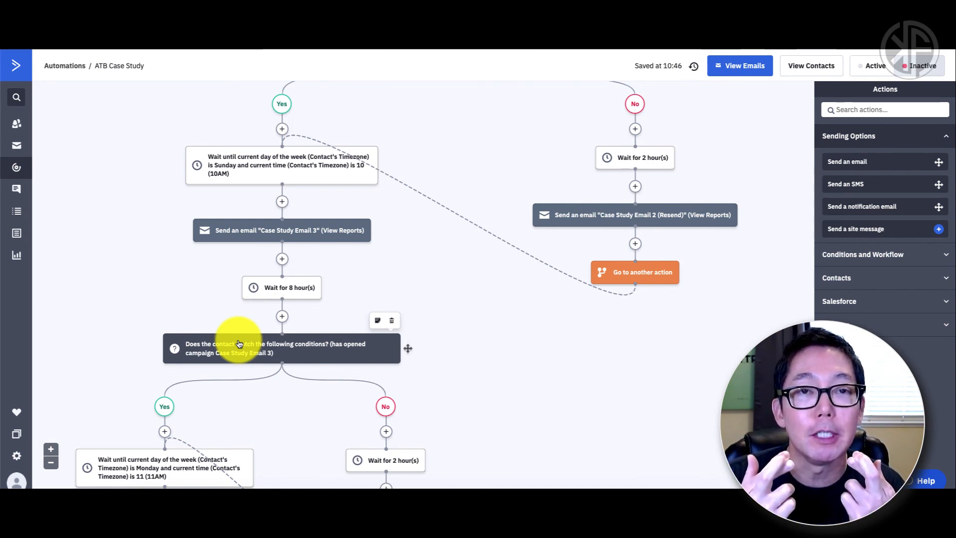
scroll(239, 343, up, 1)
scroll(239, 344, up, 10)
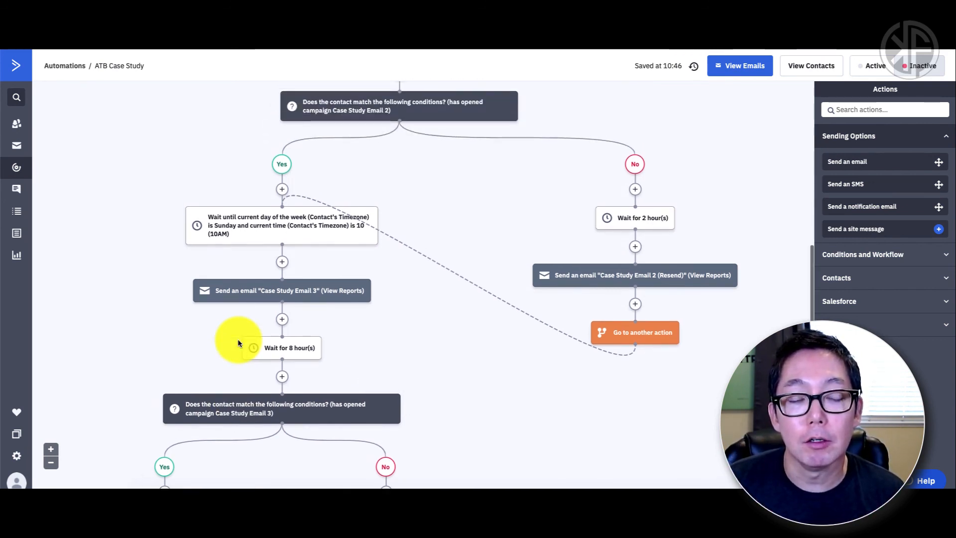
scroll(239, 344, up, 5)
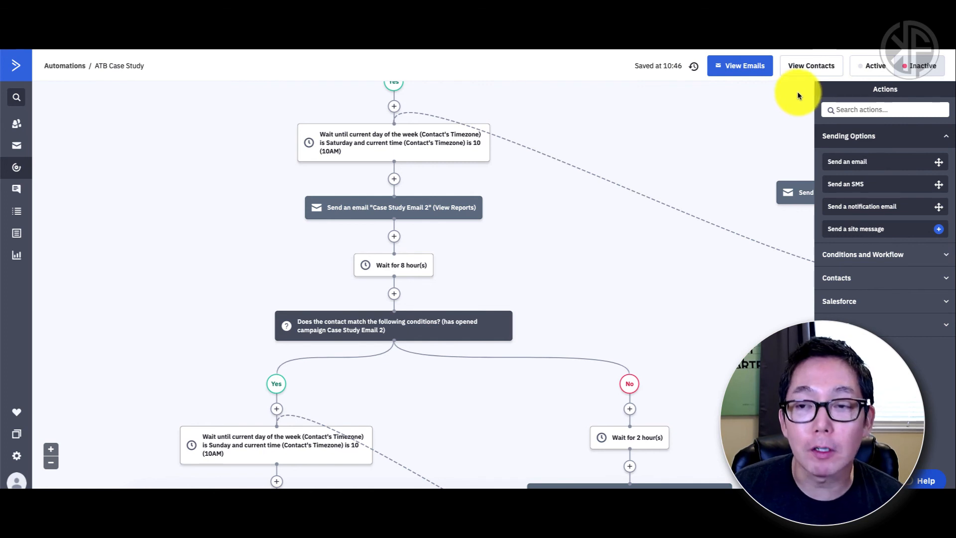
click(867, 69)
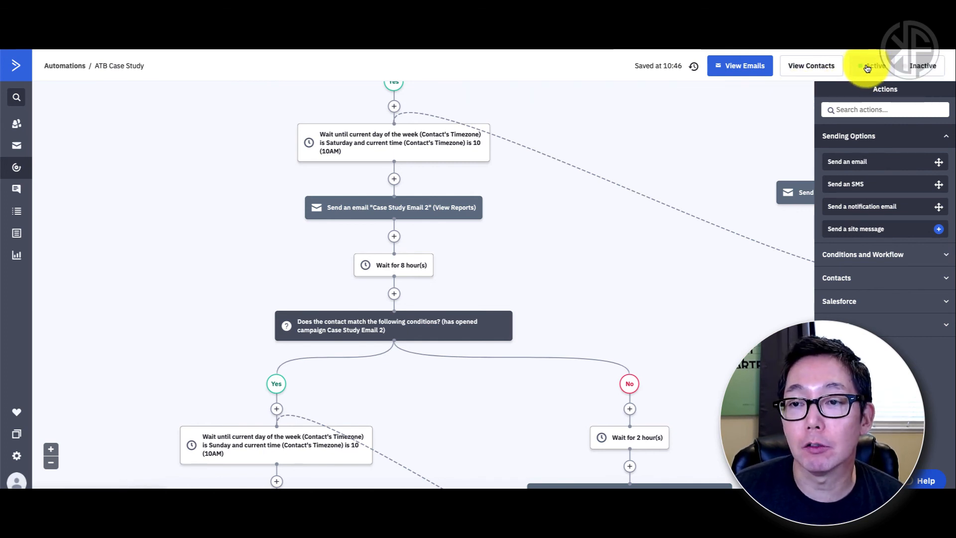
scroll(715, 131, up, 3)
scroll(716, 134, up, 5)
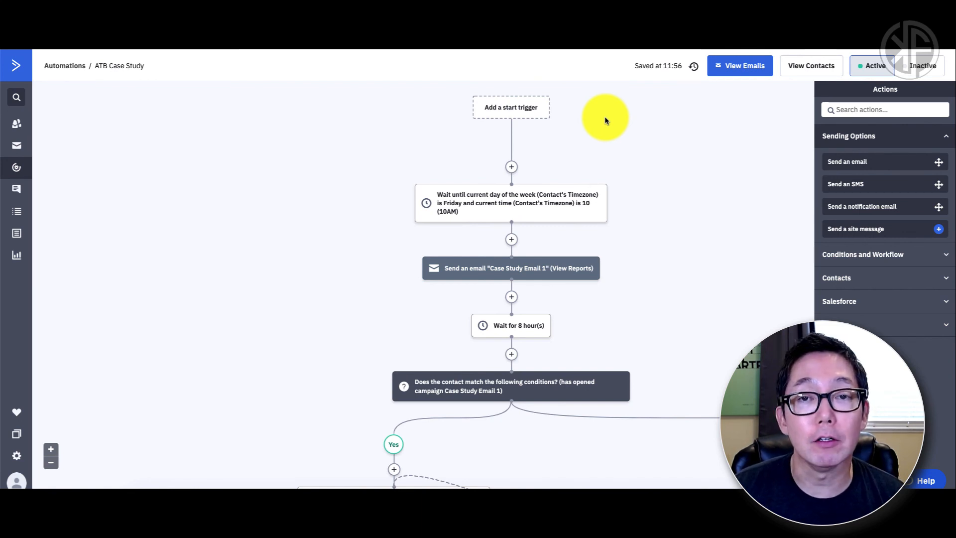
click(918, 67)
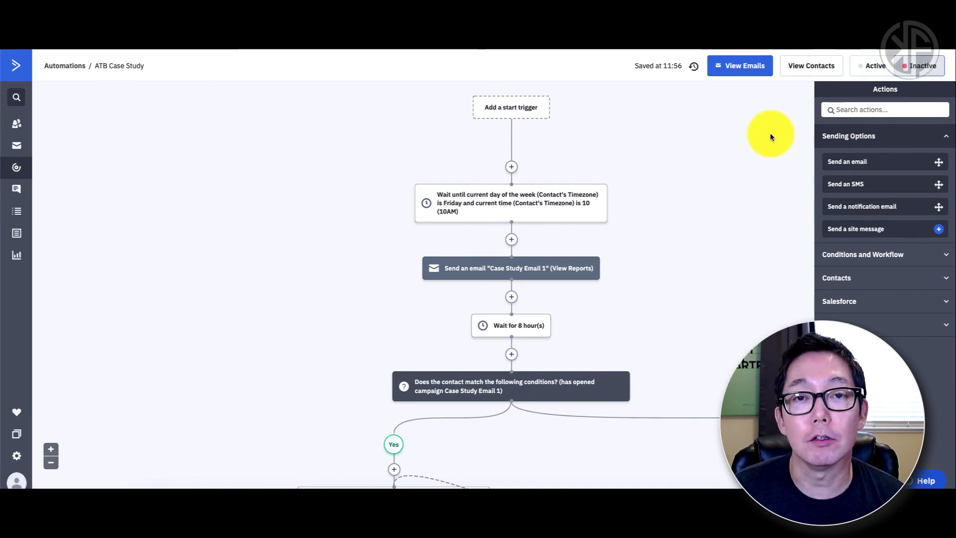